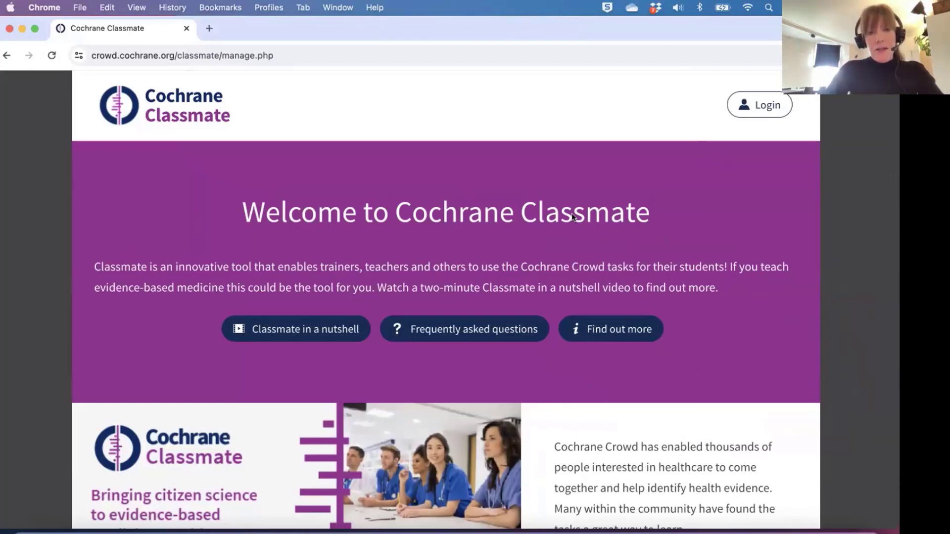
Look over the Classmate welcome page, then log in to the trainer account.
scroll(572, 216, down, 5)
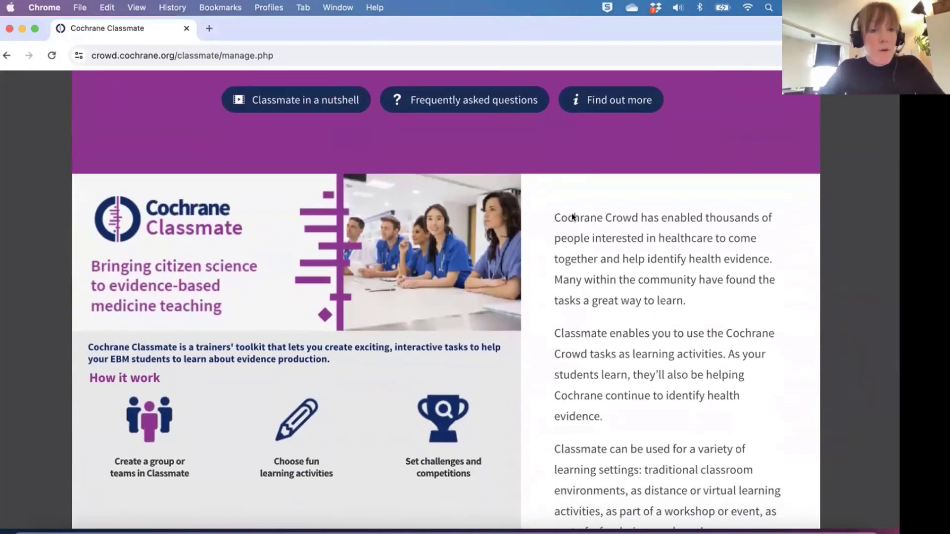
scroll(571, 212, up, 5)
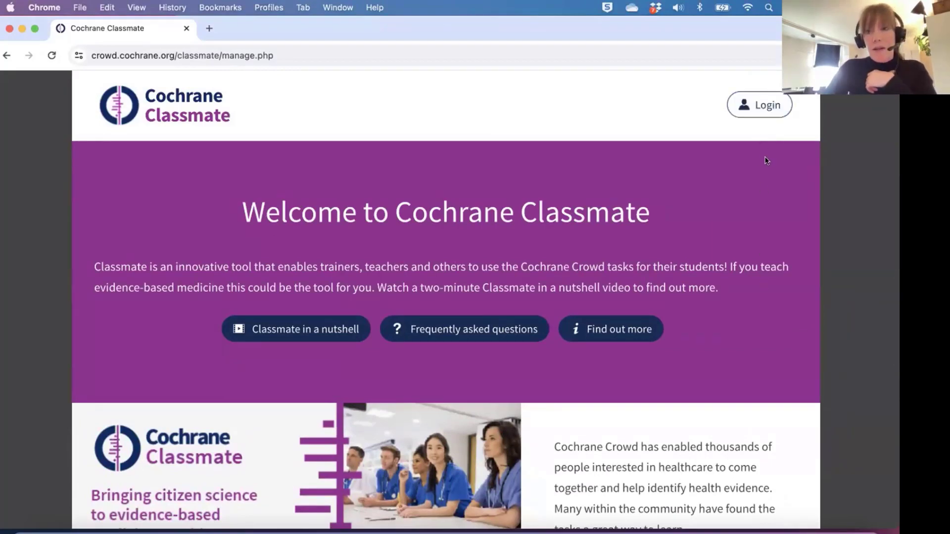
click(759, 108)
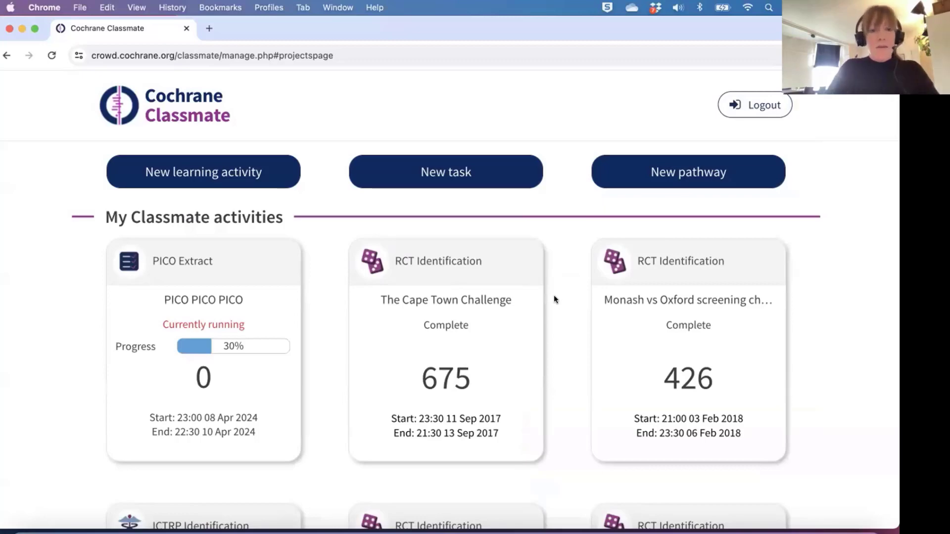
Scroll the dashboard to review activity cards such as PICO PICO PICO and The Cape Town Challenge.
scroll(329, 360, down, 3)
scroll(329, 360, up, 3)
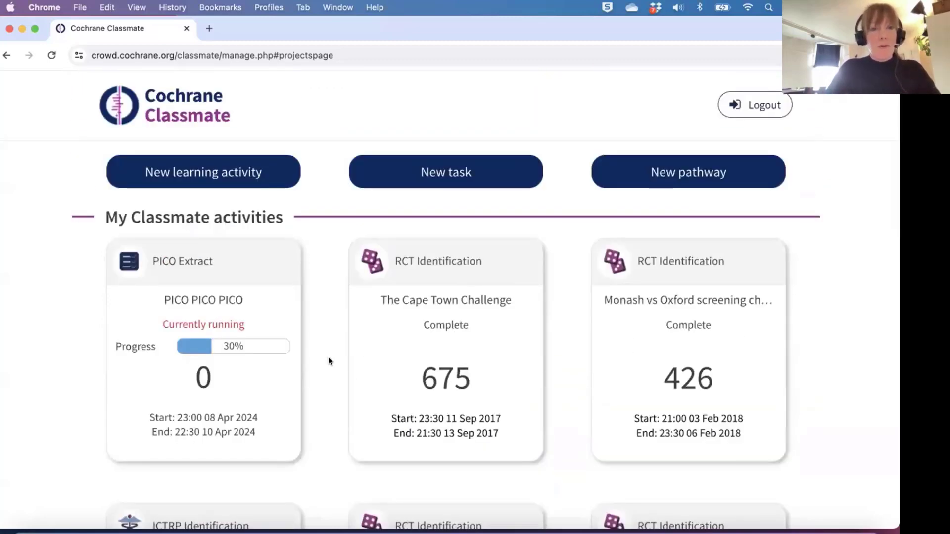
scroll(329, 360, down, 8)
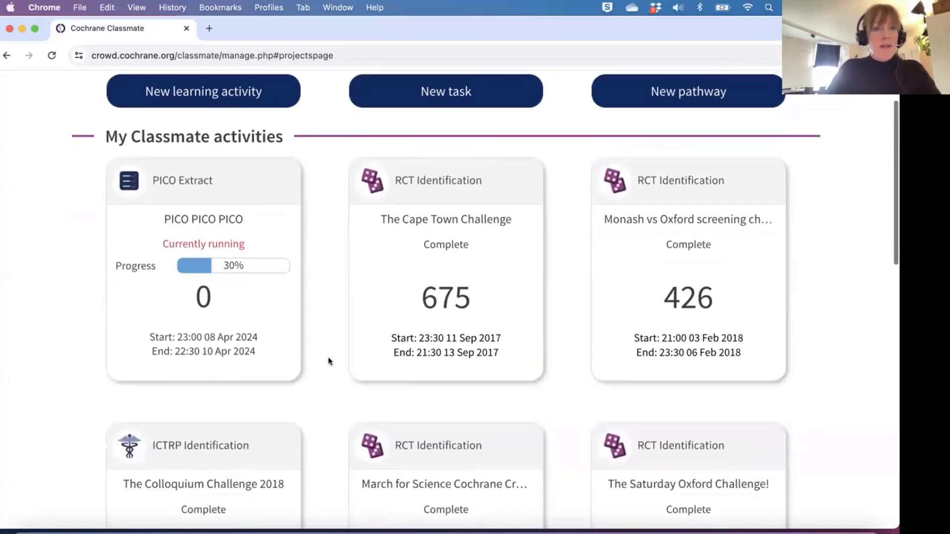
scroll(328, 360, up, 8)
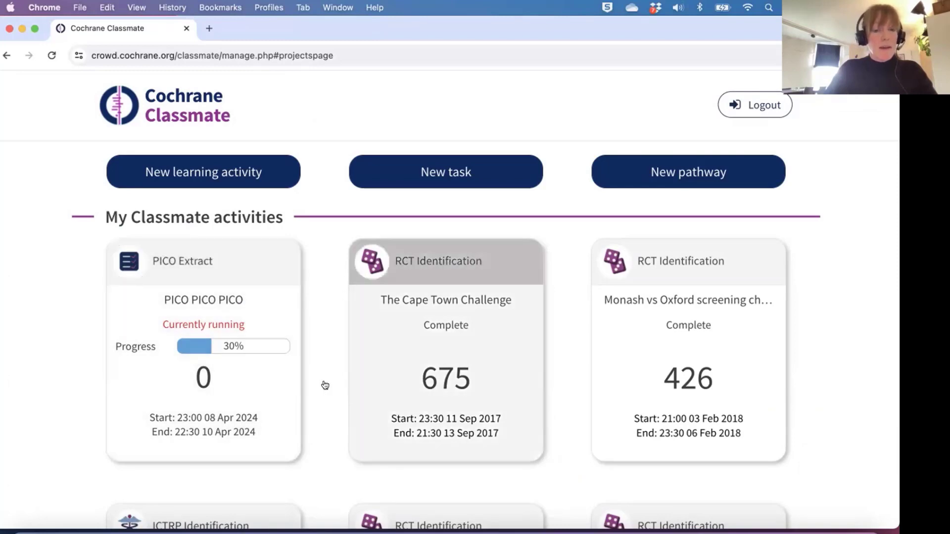
scroll(328, 433, down, 2)
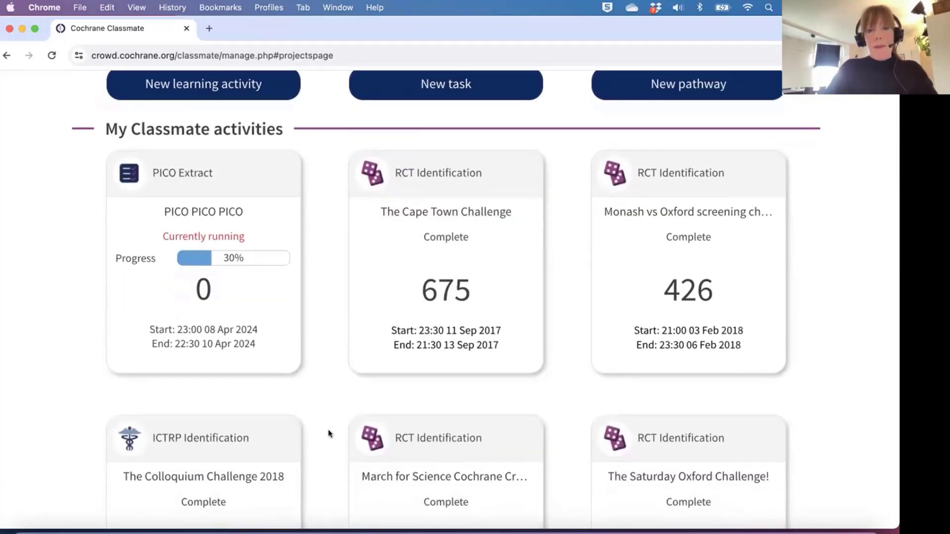
scroll(328, 434, up, 2)
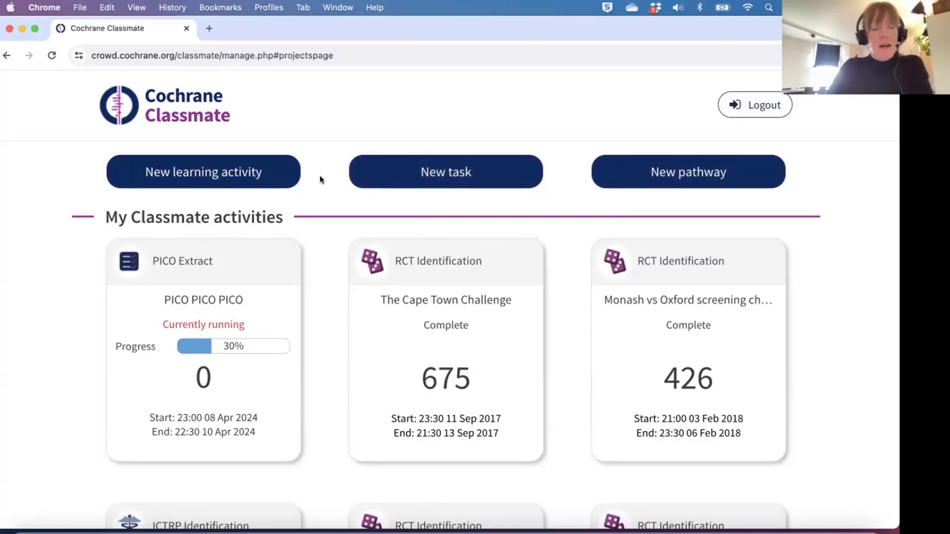
Begin a new learning activity using the Introducing Health Equity microlearning course.
click(253, 172)
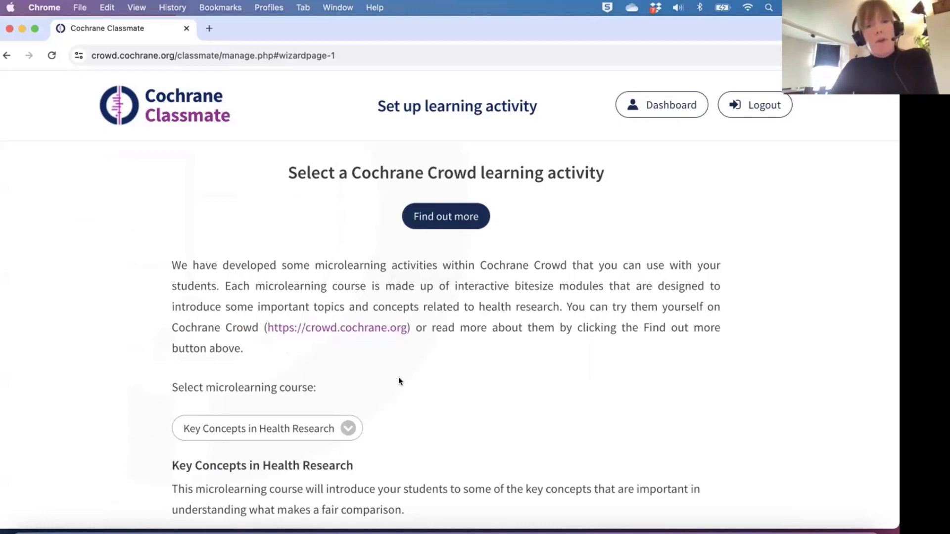
scroll(398, 389, down, 2)
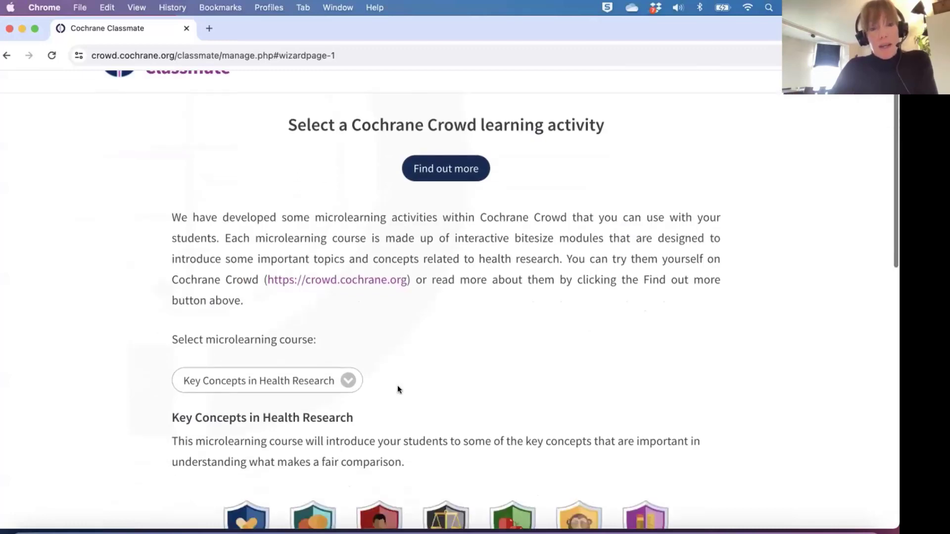
click(349, 381)
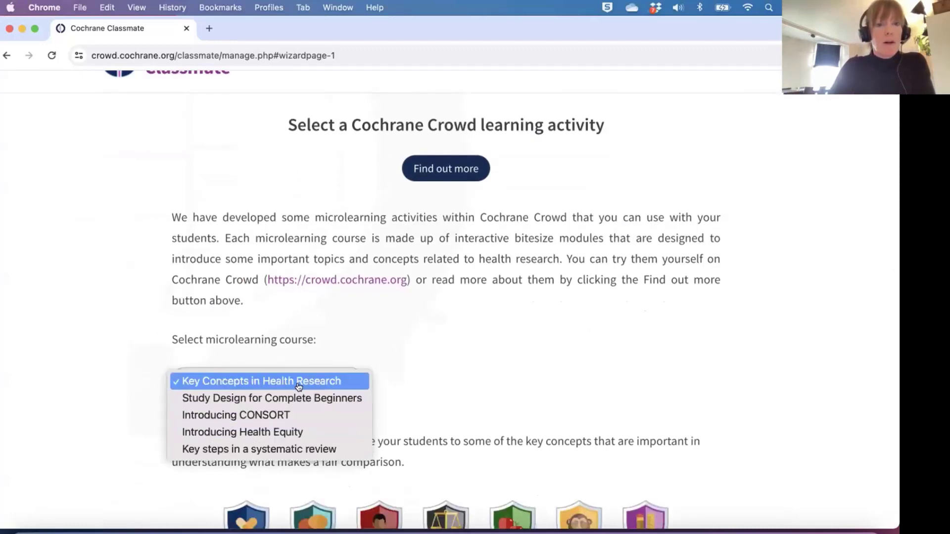
click(293, 432)
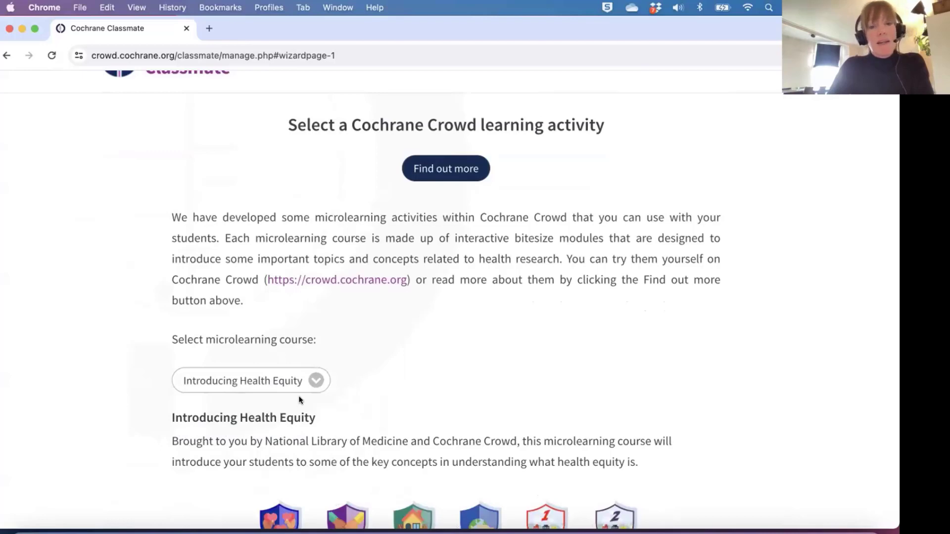
scroll(302, 399, down, 5)
scroll(201, 394, down, 2)
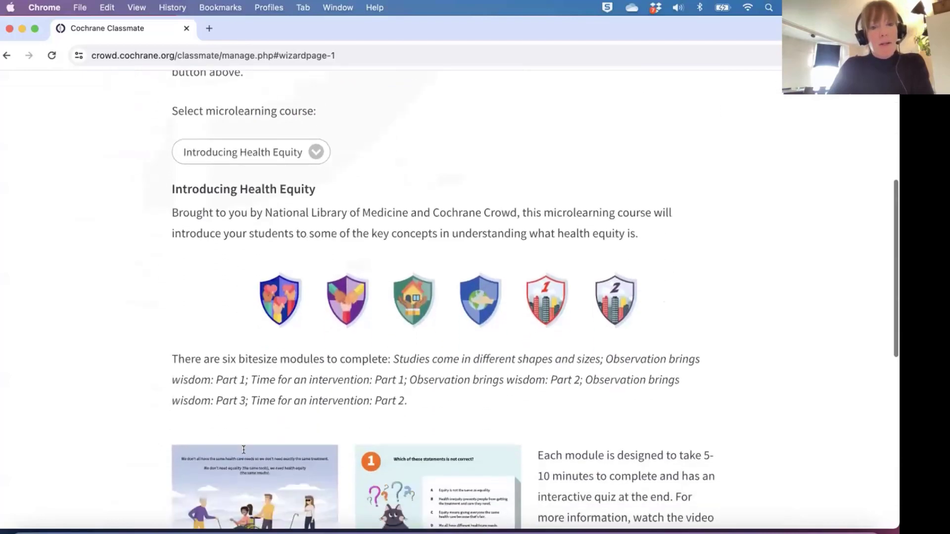
scroll(156, 381, down, 3)
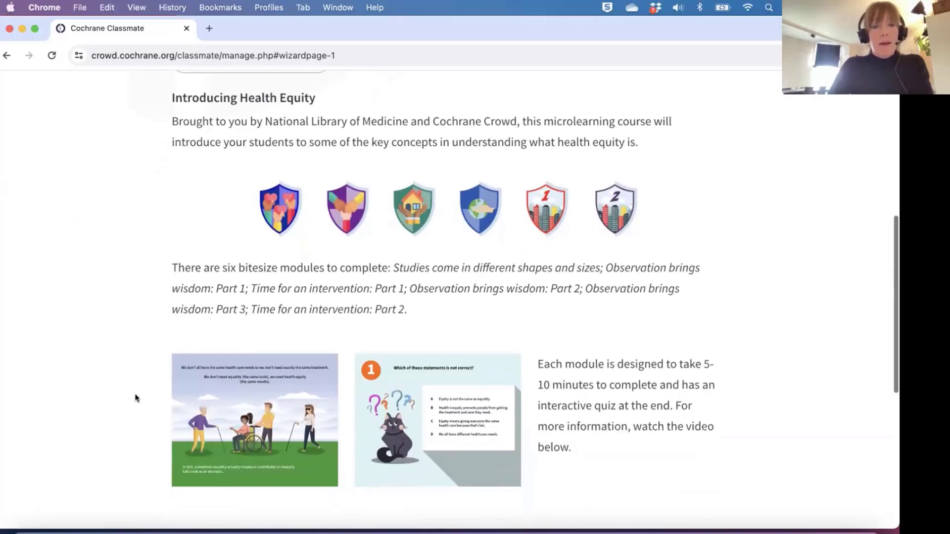
scroll(149, 391, down, 10)
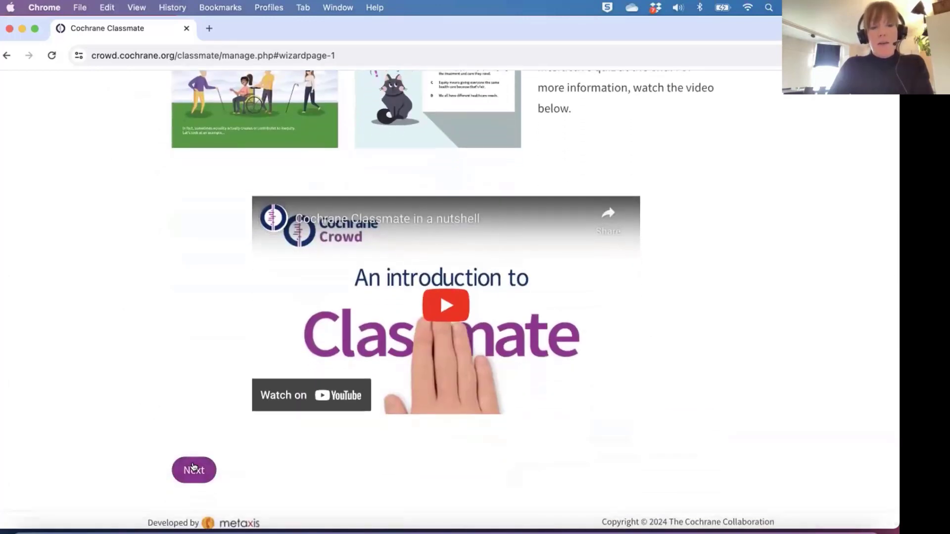
Enter 'Tuesday's learning activity' as the course name.
click(193, 467)
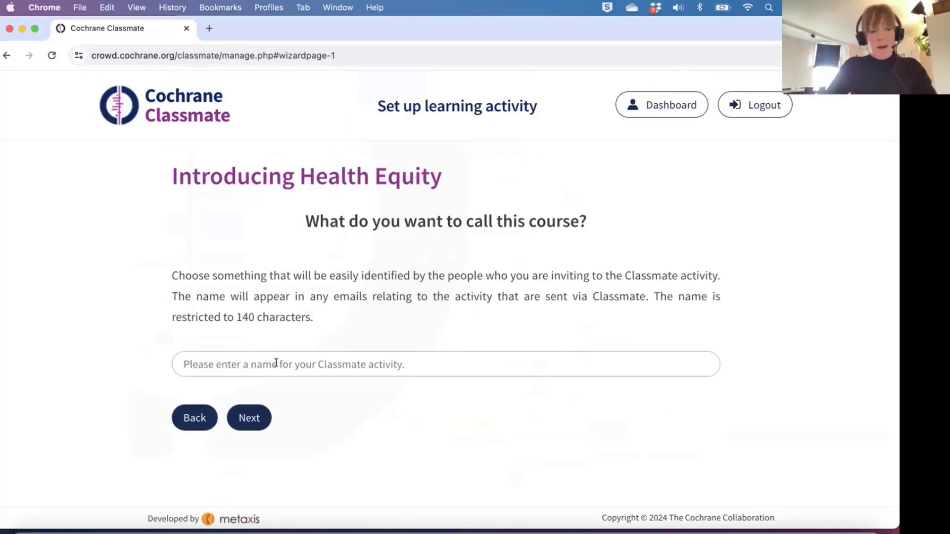
text(T)
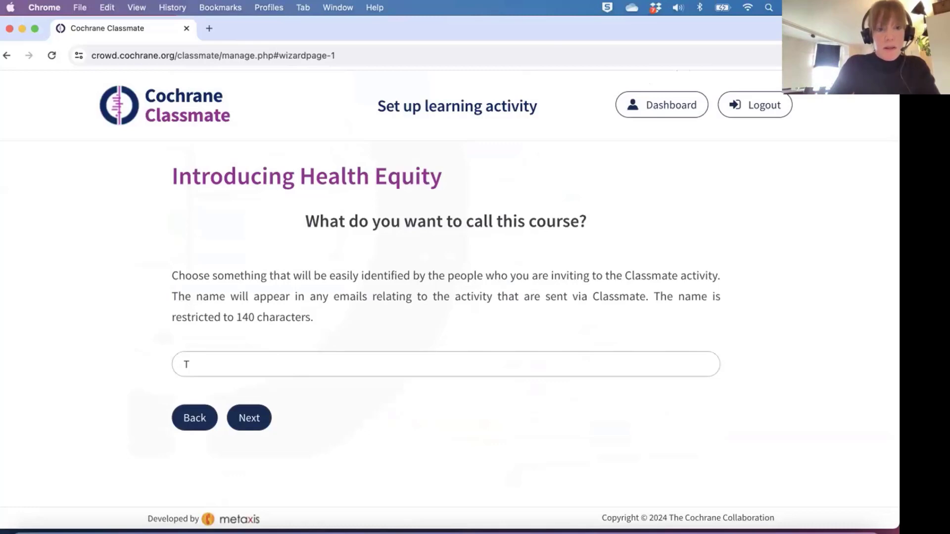
text(uesday)
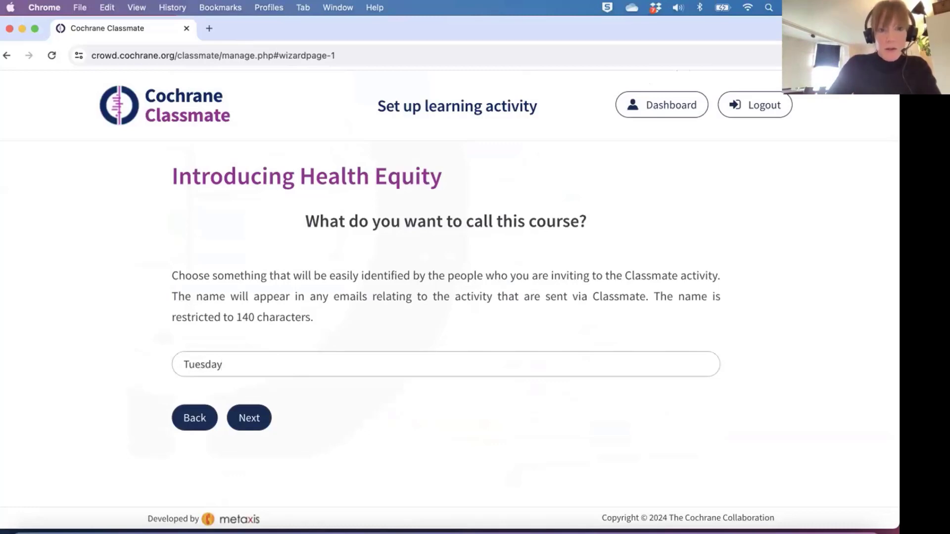
text('s lear)
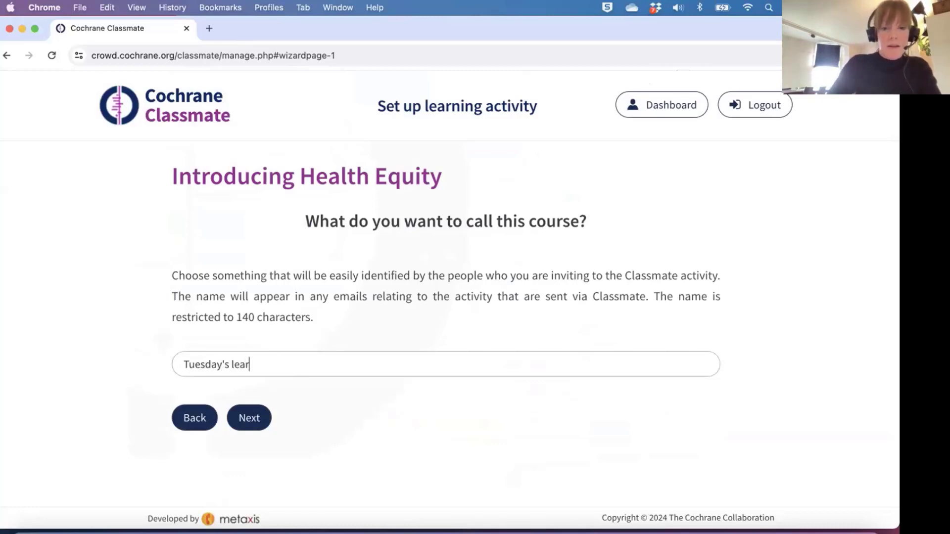
text(ning act)
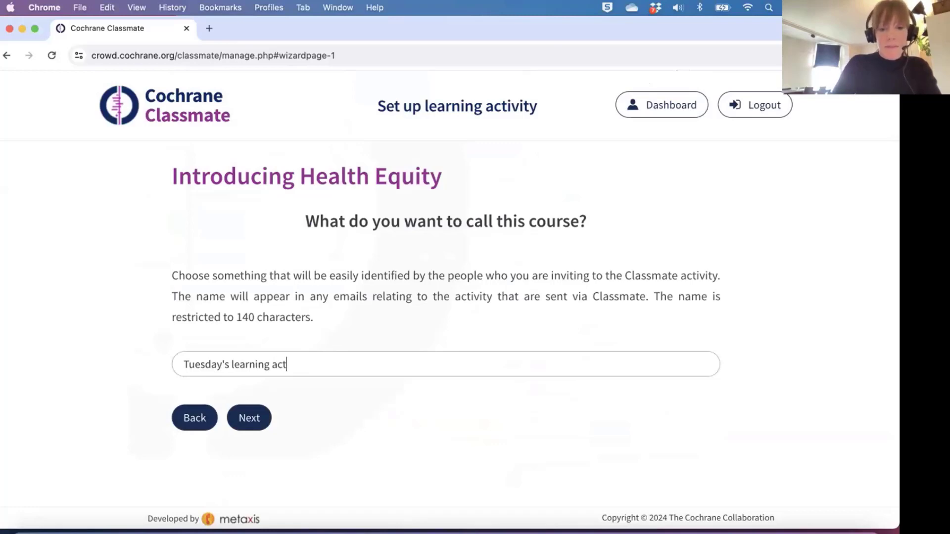
text(ivity)
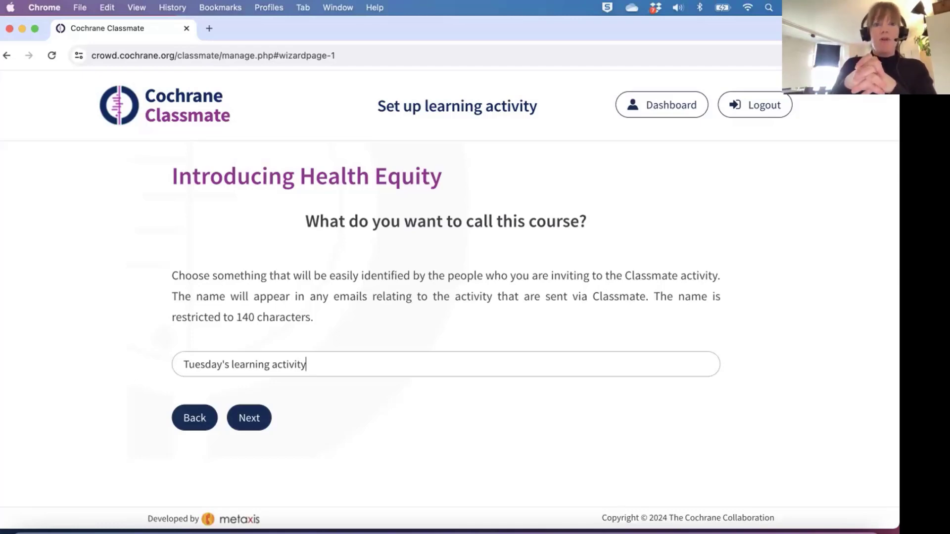
Skip the institution and describe the course as 'Let's learn about health equity!'.
click(251, 418)
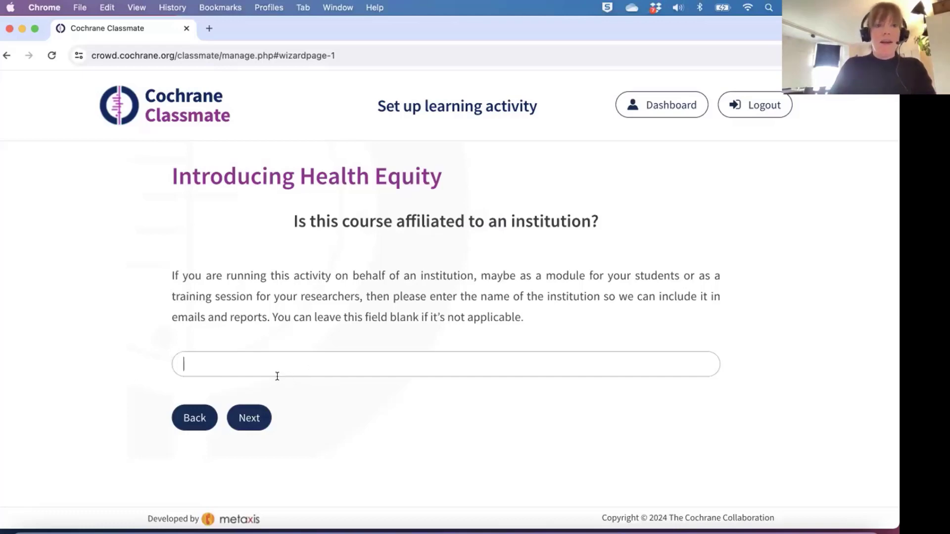
click(249, 417)
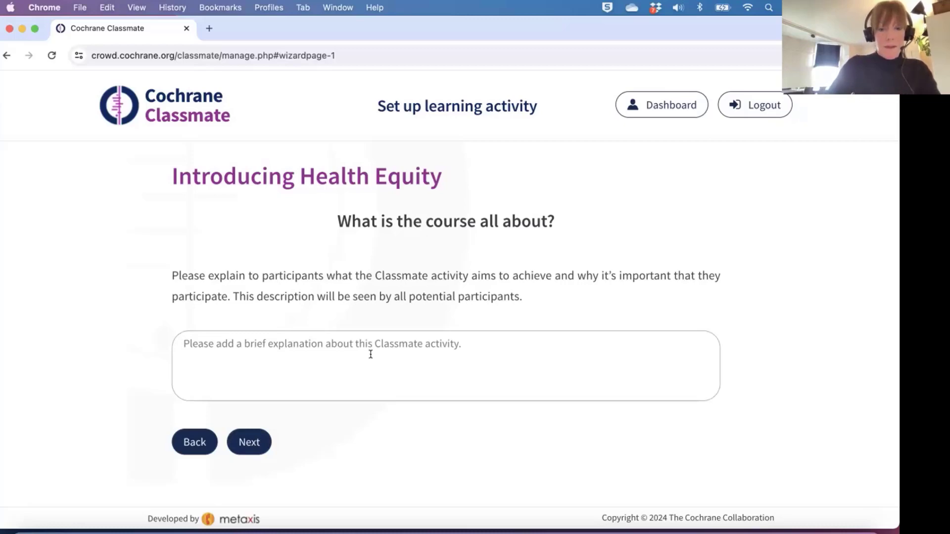
text(Let's lear)
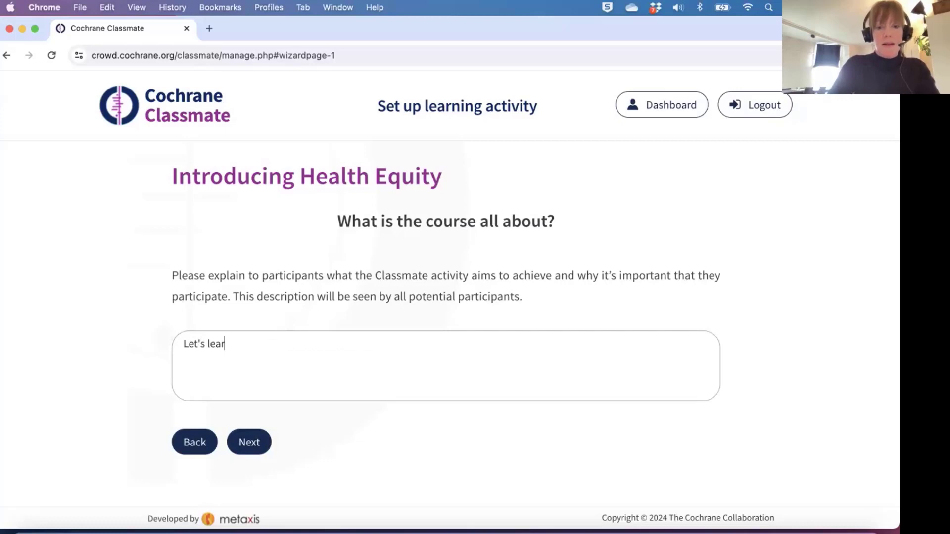
text(n about)
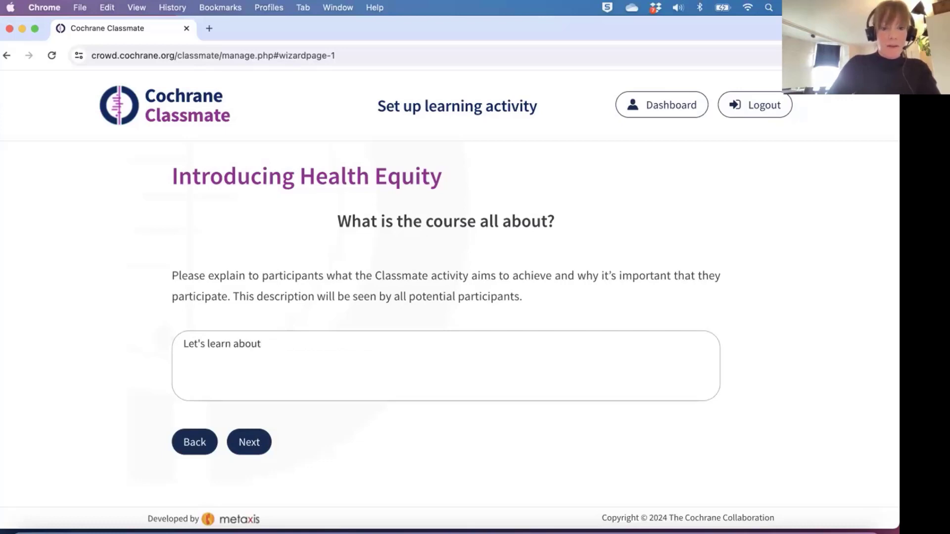
text( hea)
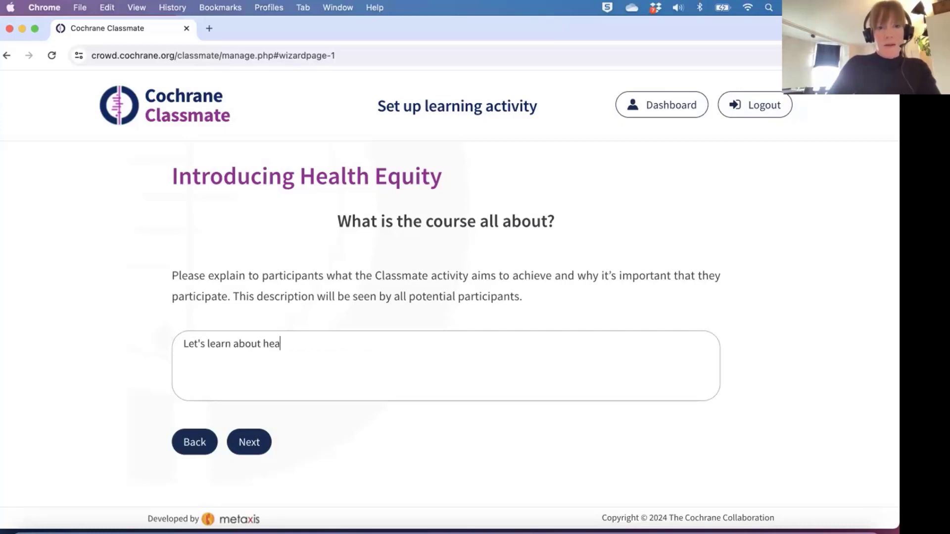
text(lth q)
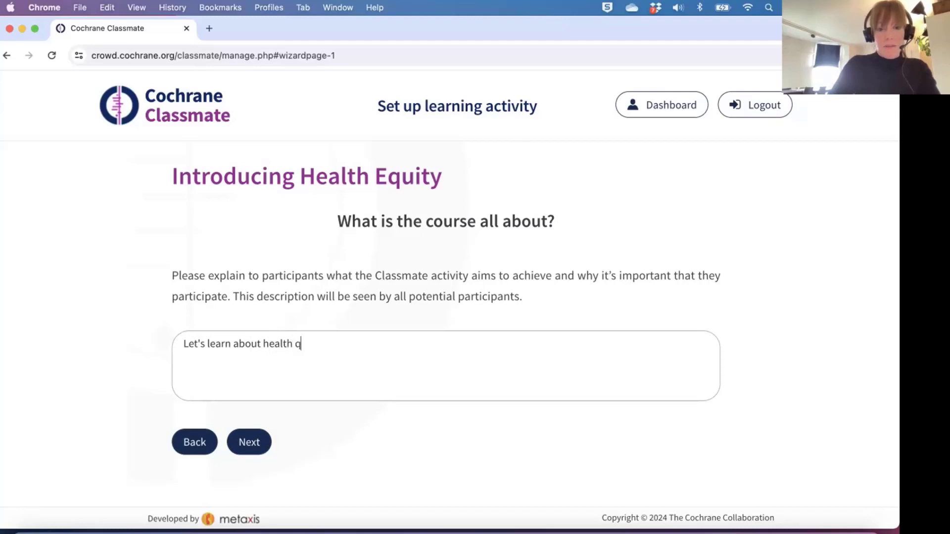
key(BackSpace)
text(equity)
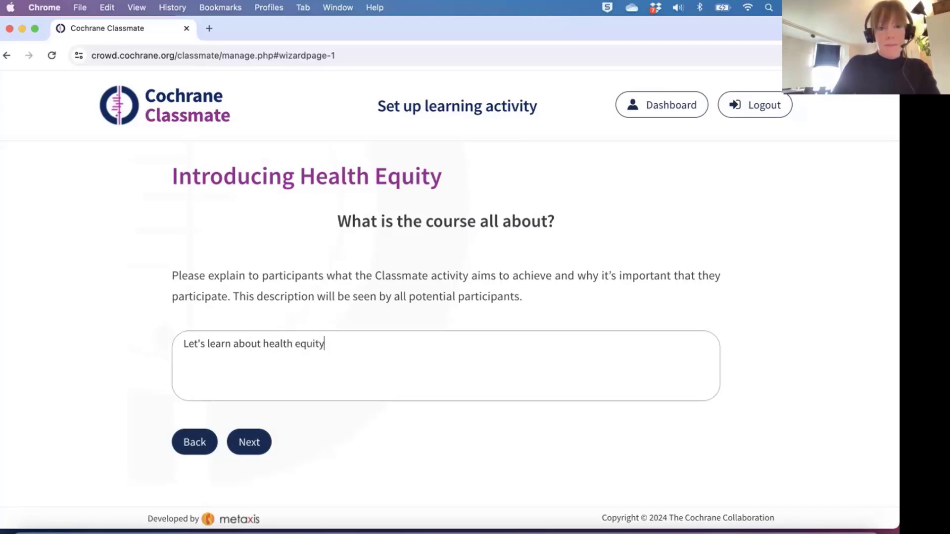
text(!)
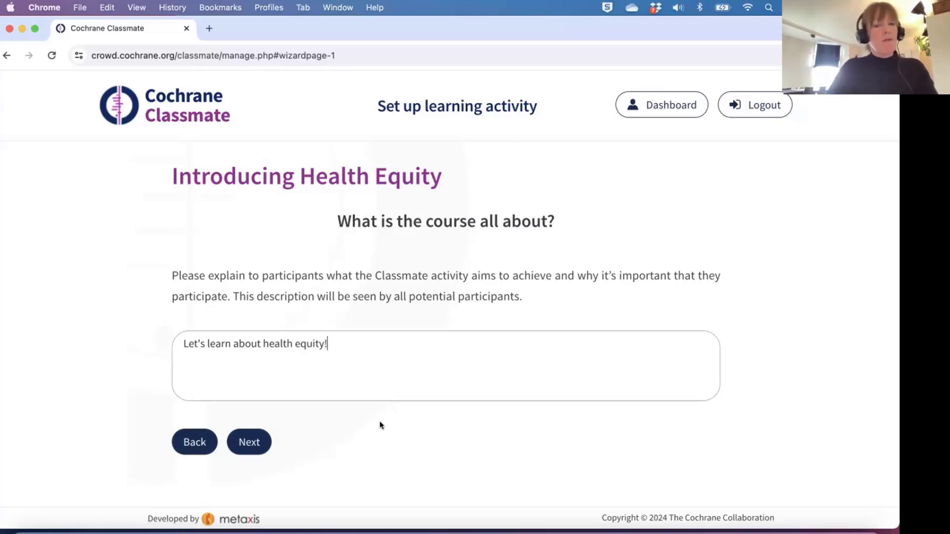
click(252, 442)
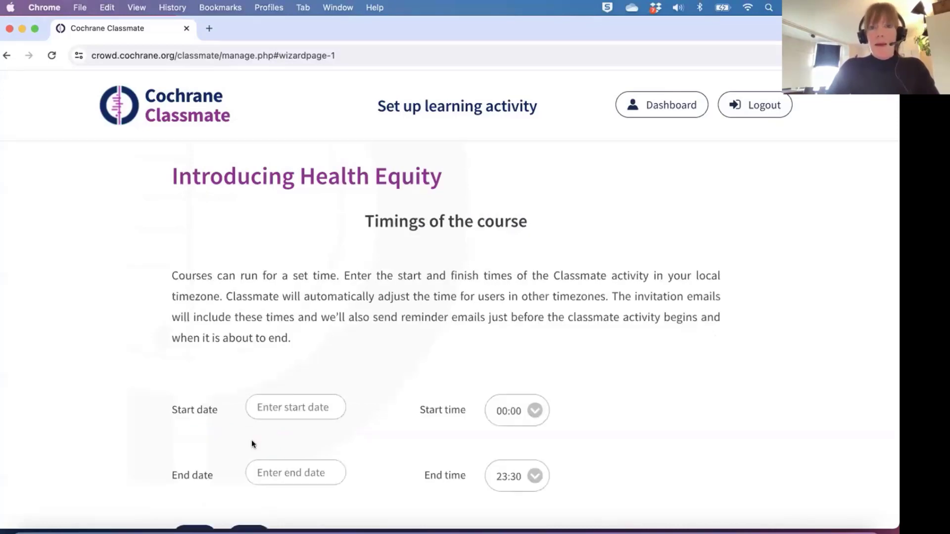
Set the course to run from 9 April 2024, 00:00, to 10 April 2024.
scroll(333, 429, down, 1)
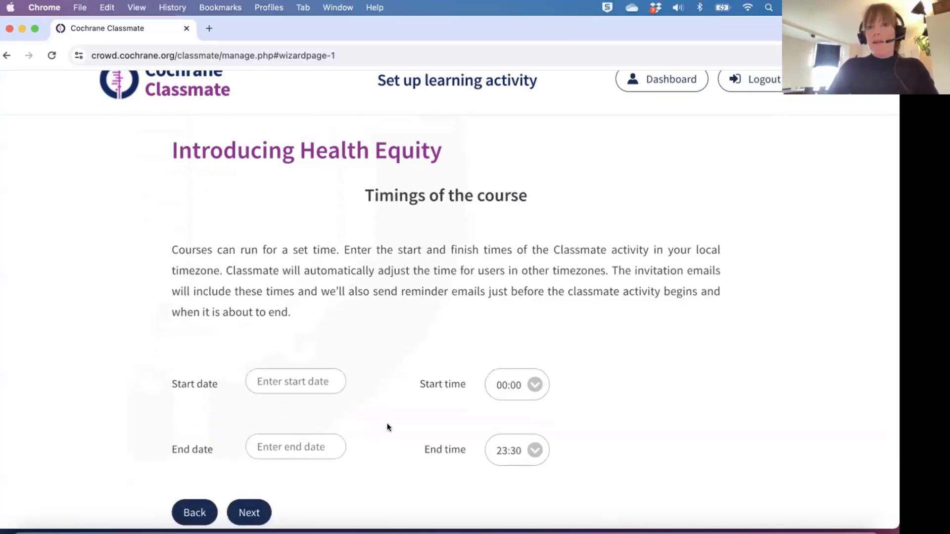
click(284, 377)
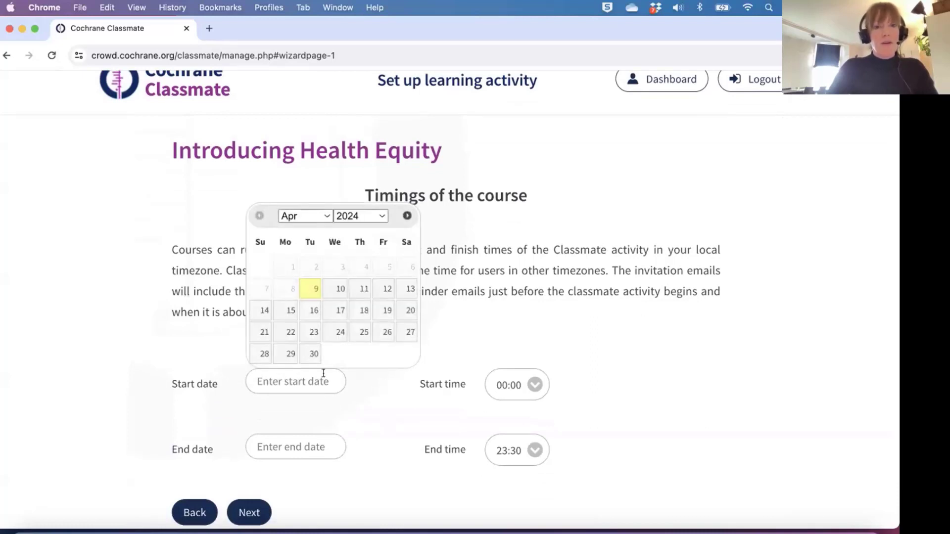
click(307, 287)
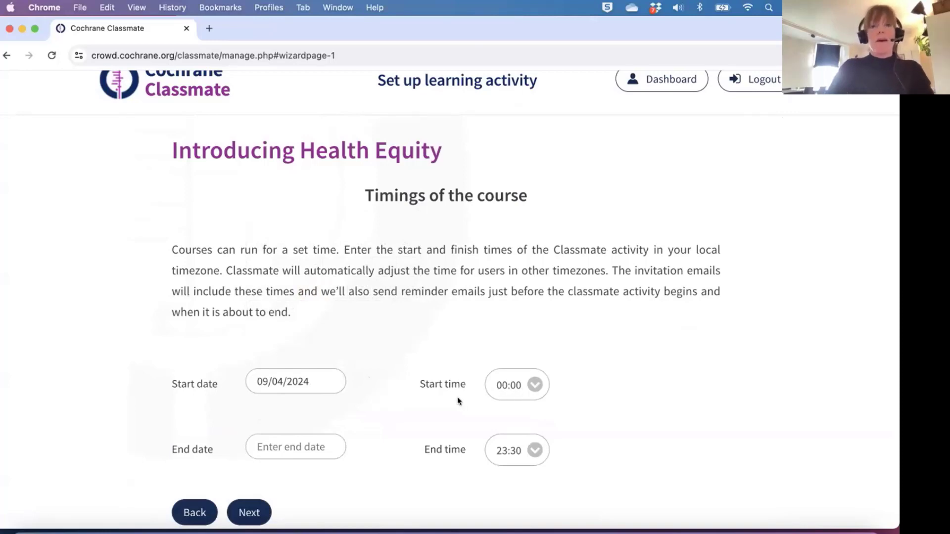
scroll(457, 399, down, 1)
click(531, 370)
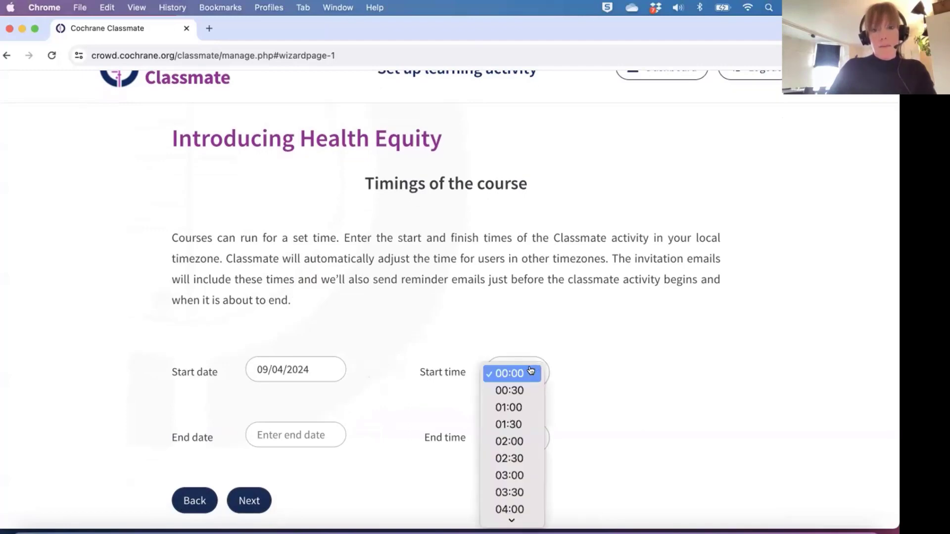
scroll(516, 454, down, 3)
scroll(516, 455, down, 3)
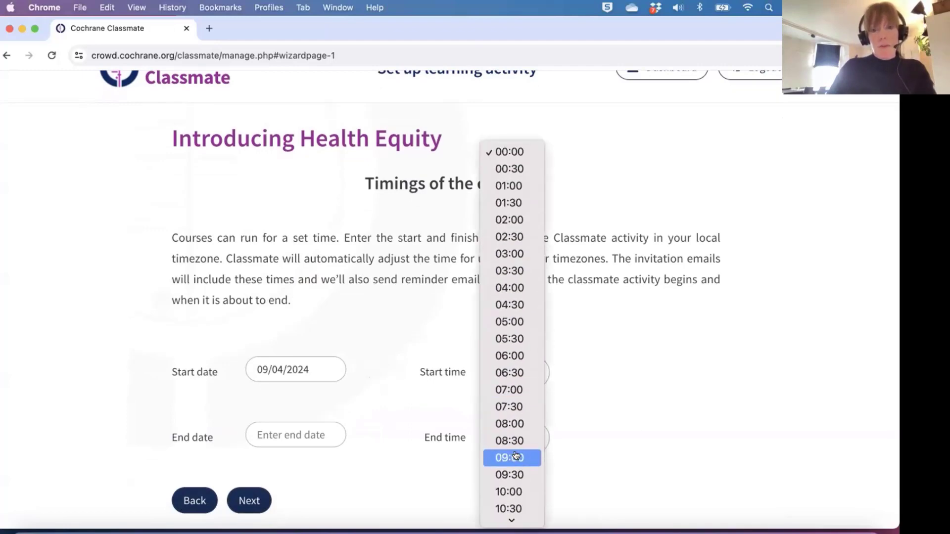
click(584, 354)
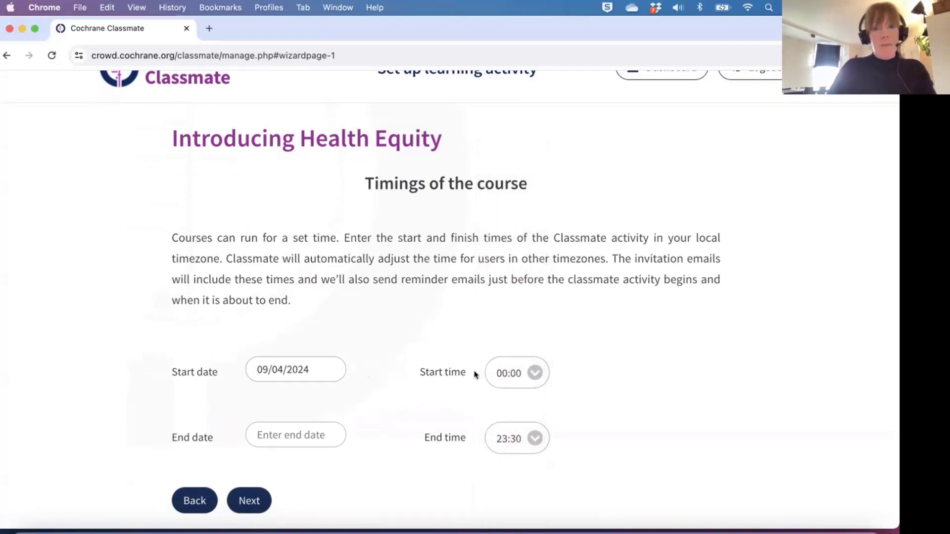
click(297, 433)
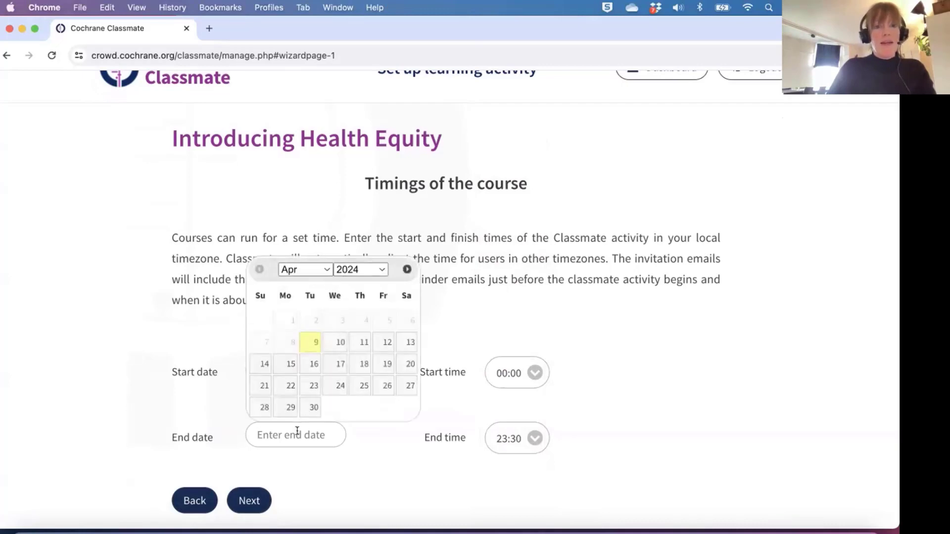
click(335, 343)
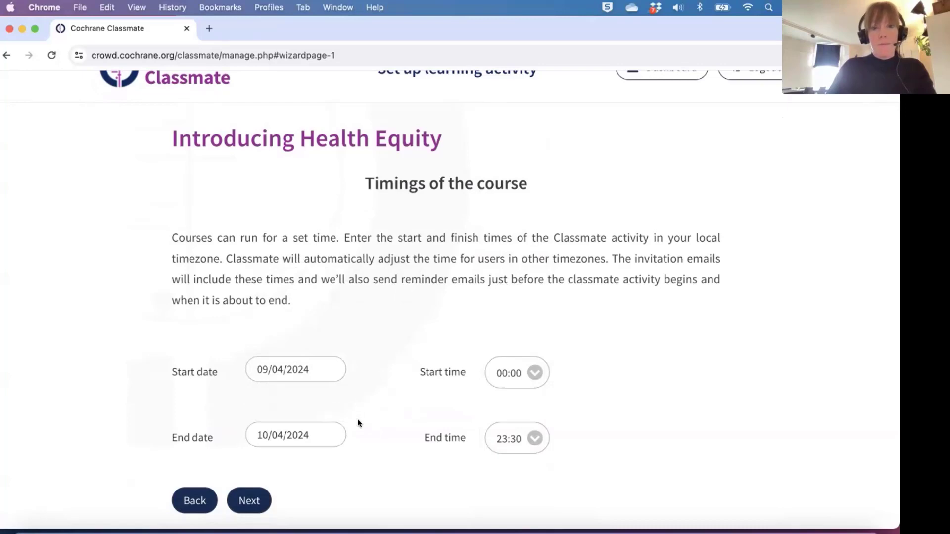
scroll(358, 421, down, 2)
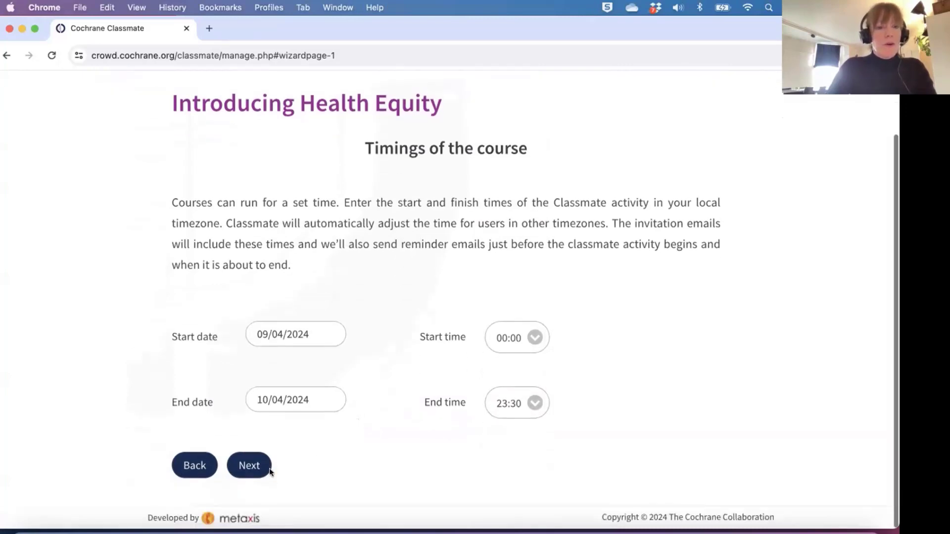
click(247, 470)
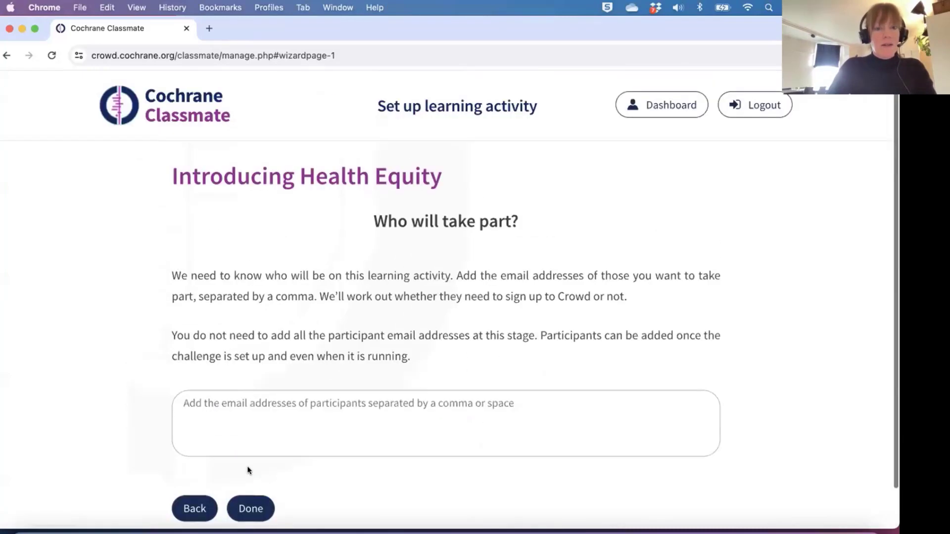
Add the participant's e-mail address and finish creating the activity.
scroll(326, 489, down, 1)
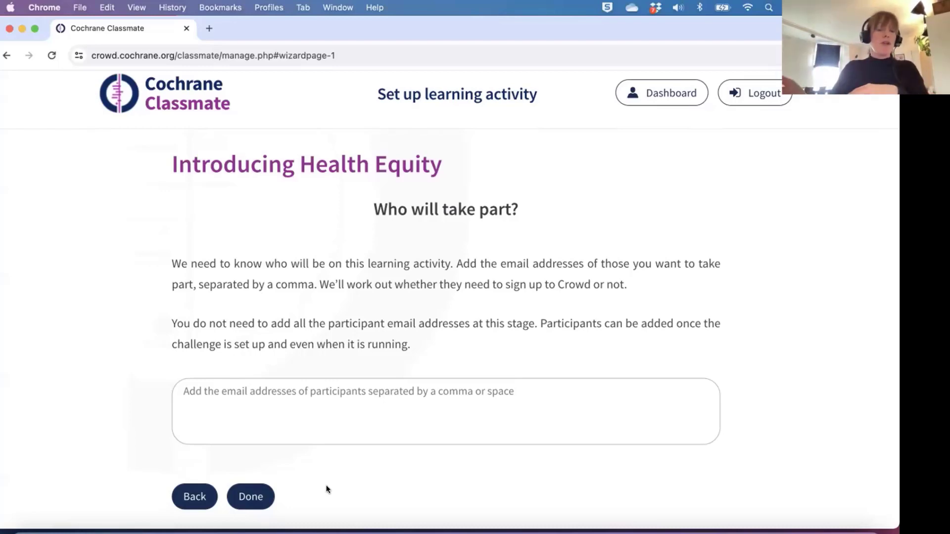
click(240, 394)
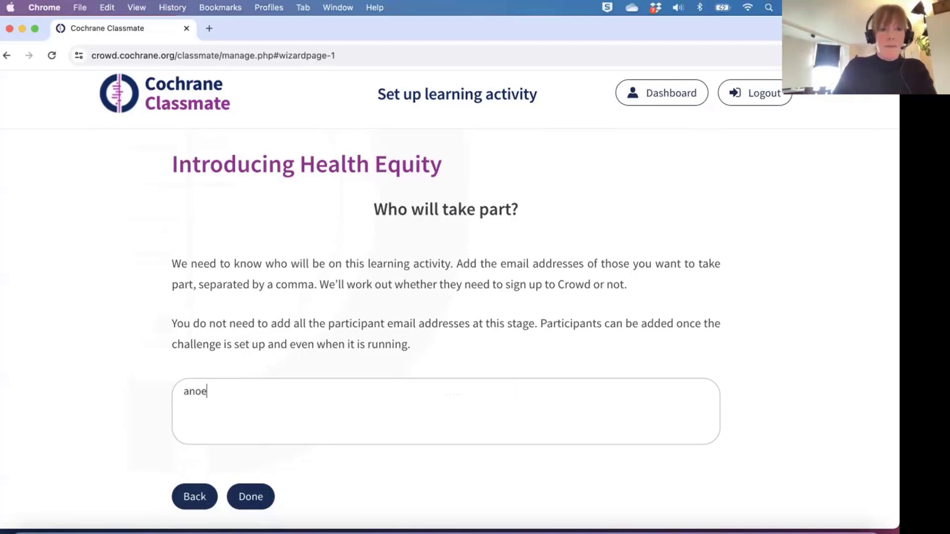
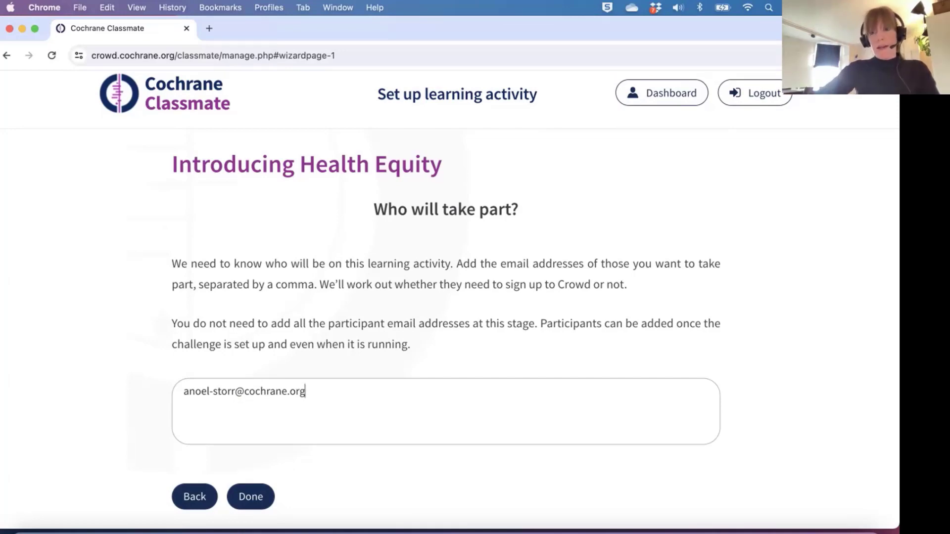
click(253, 496)
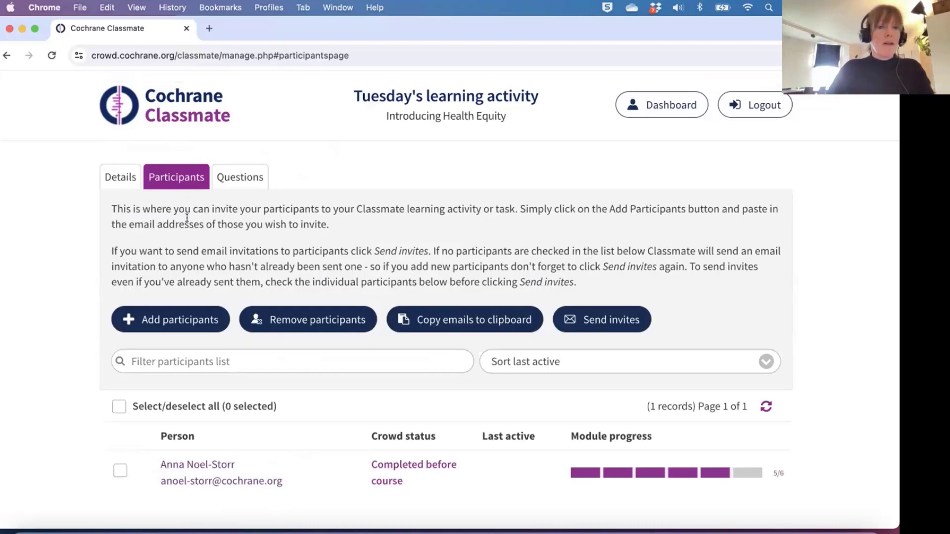
Check the single listed participant and open the Add participants form.
scroll(189, 227, down, 1)
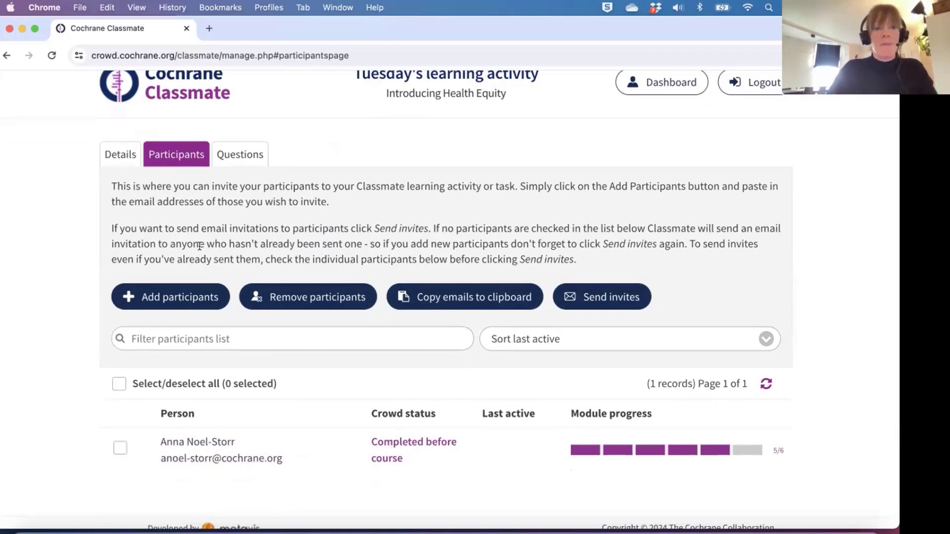
click(211, 341)
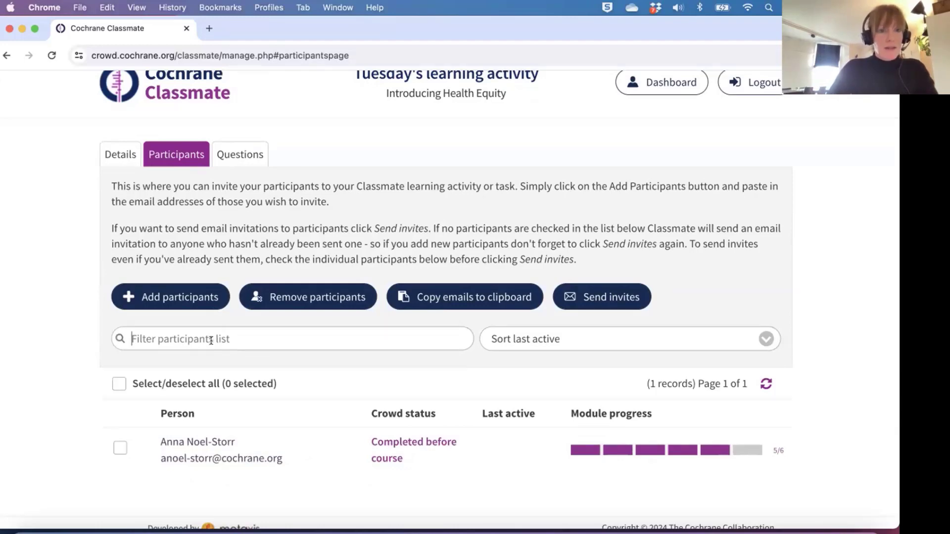
click(173, 307)
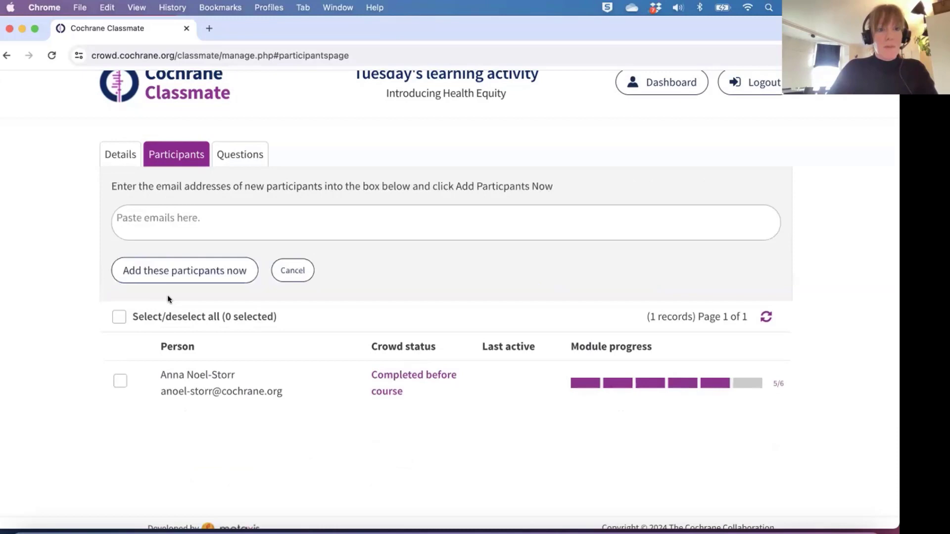
Cancel the paste-emails form, returning to the one-participant list.
click(178, 219)
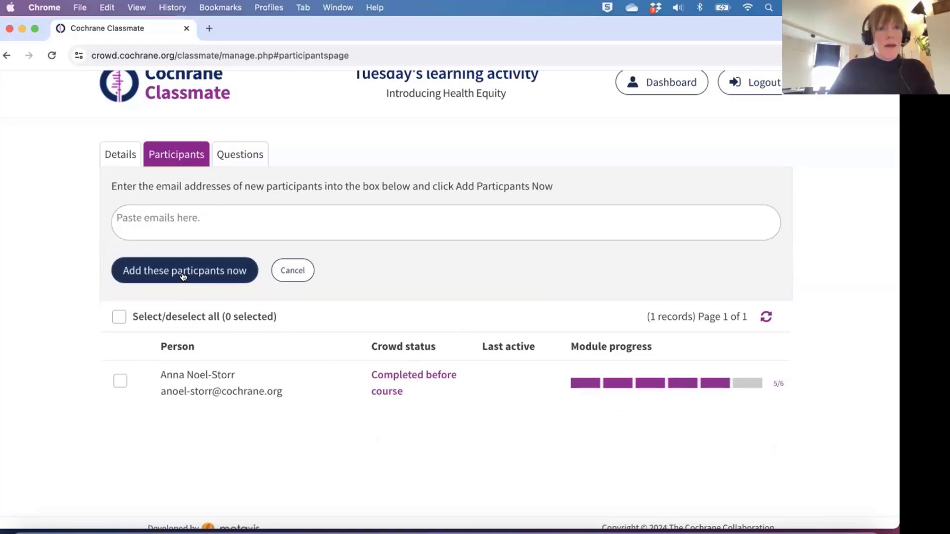
click(292, 271)
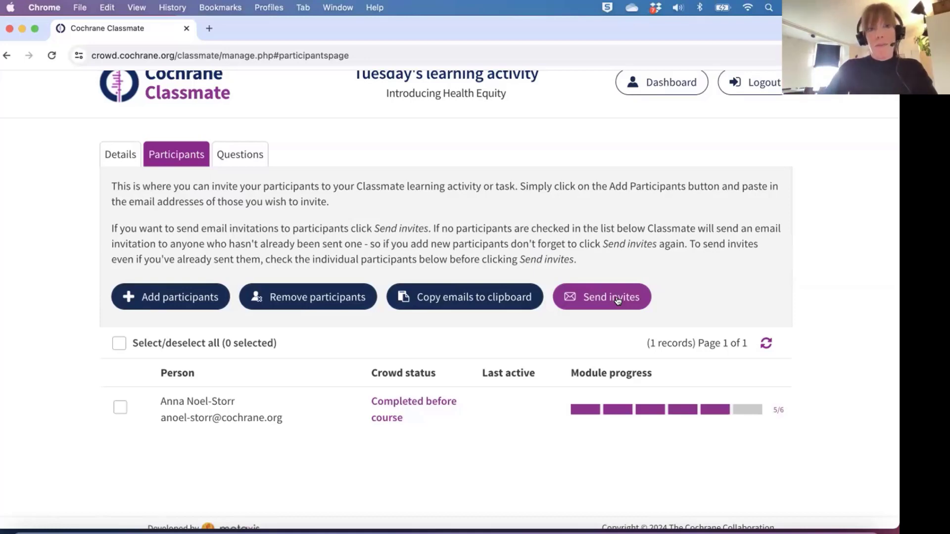
scroll(236, 195, up, 1)
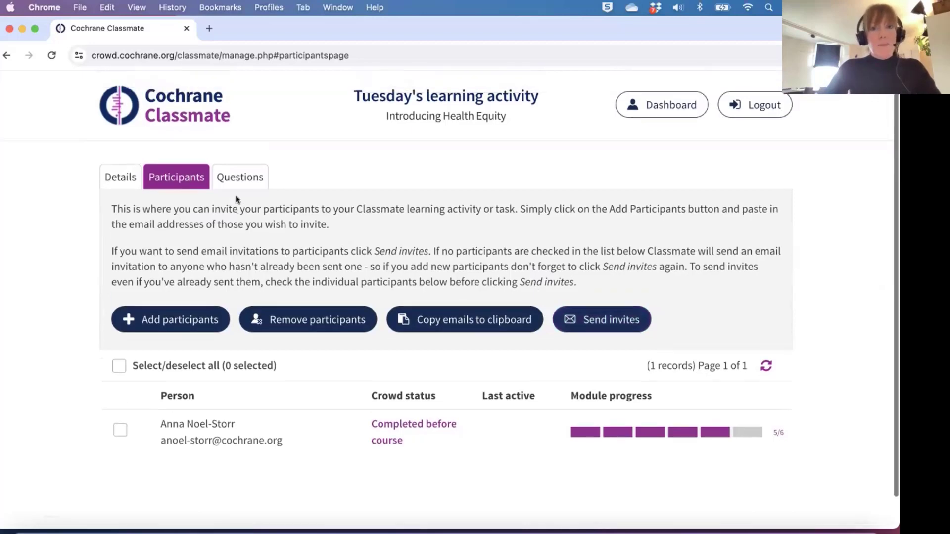
Go back to the Classmate dashboard and begin setting up a new Cochrane Crowd task.
click(664, 103)
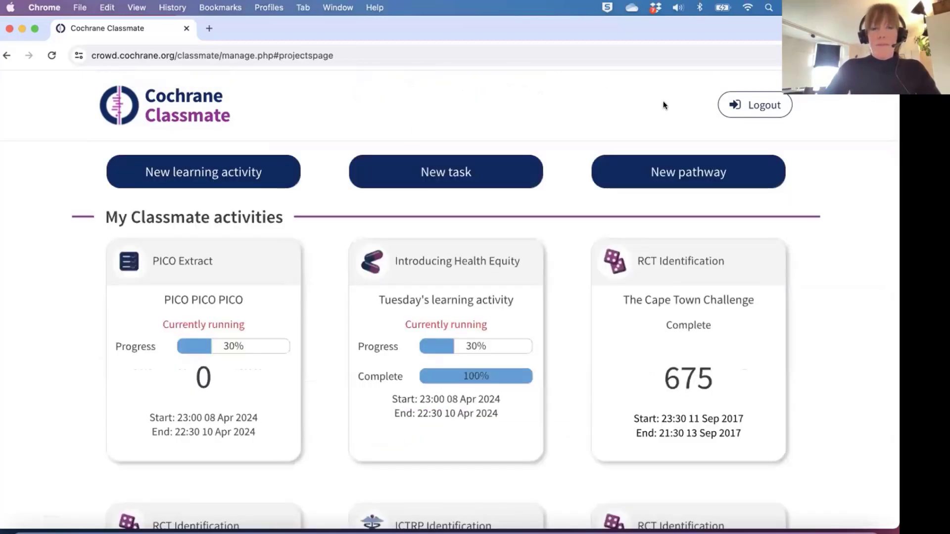
click(452, 180)
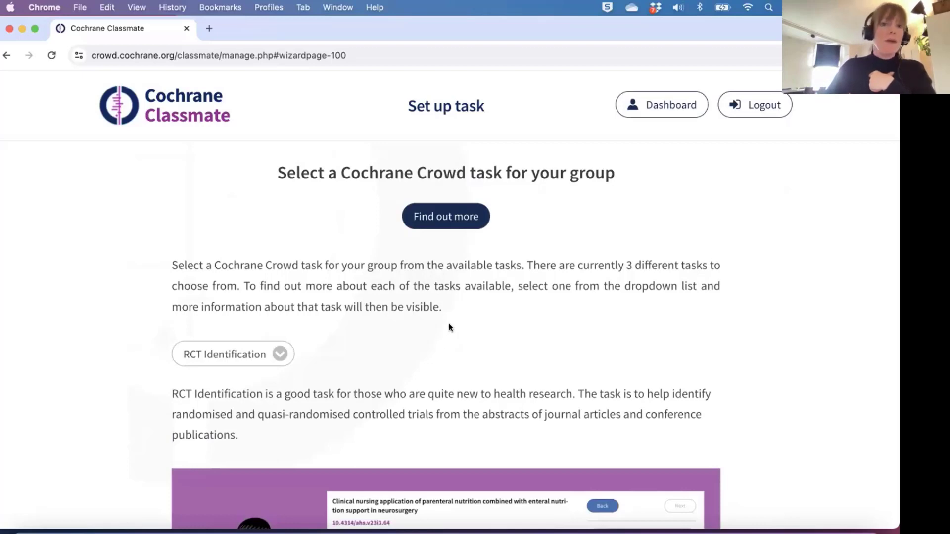
Keep RCT Identification as the Crowd task after reviewing the dropdown, then continue.
click(278, 353)
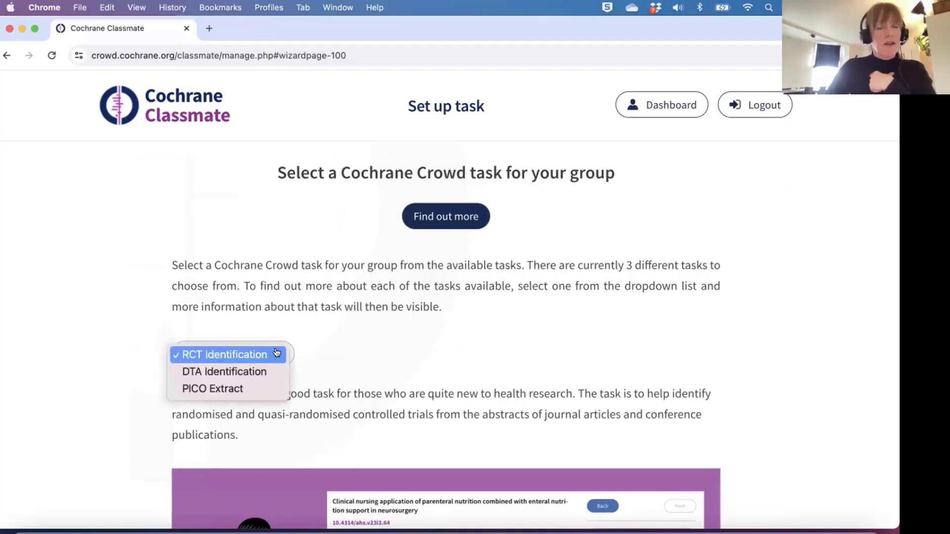
click(228, 355)
scroll(382, 358, down, 3)
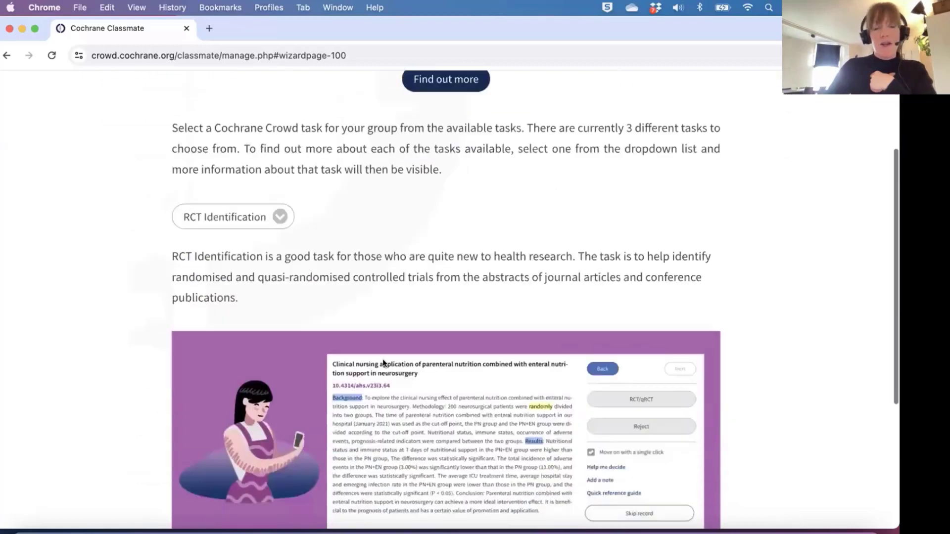
scroll(382, 358, down, 2)
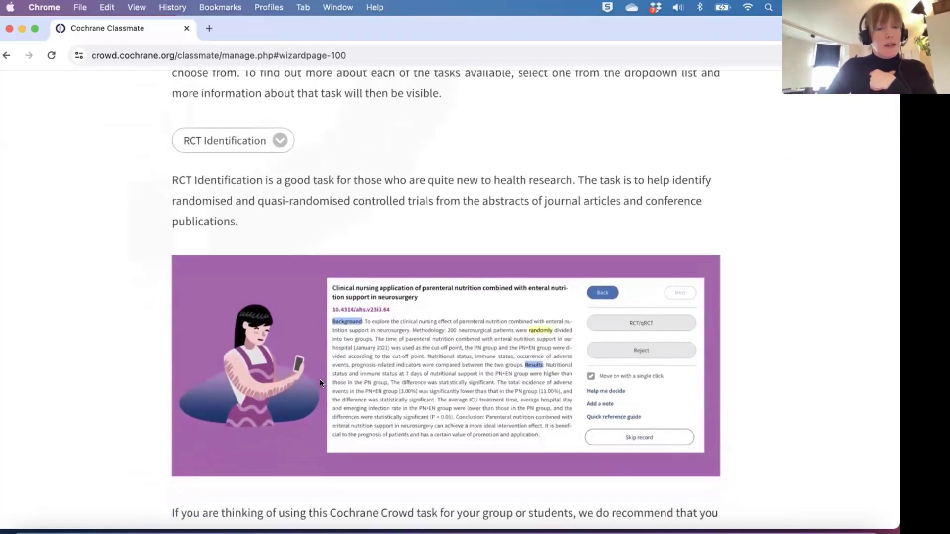
scroll(319, 379, down, 3)
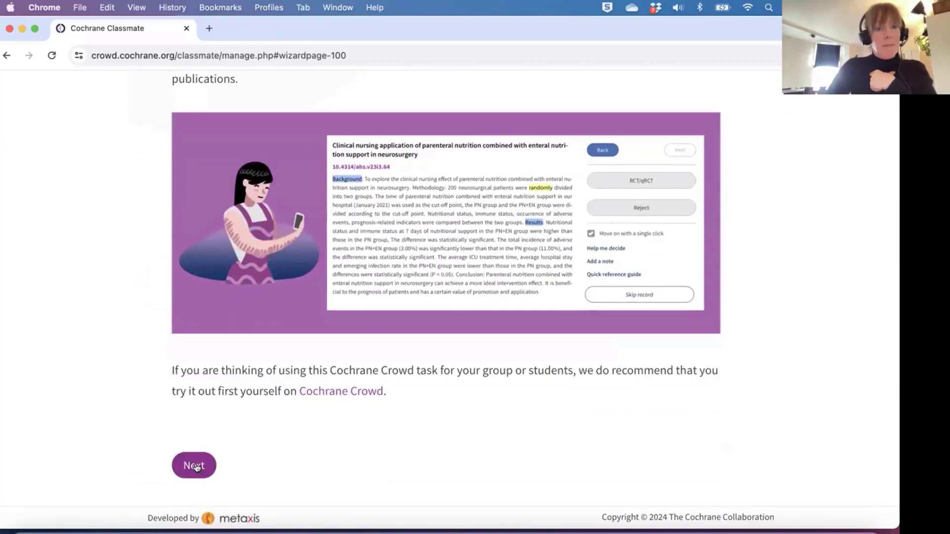
click(196, 466)
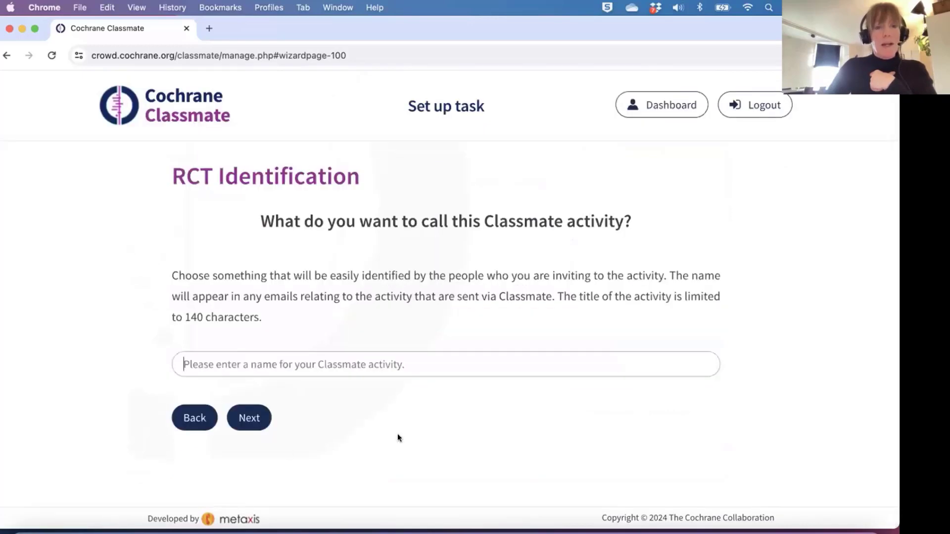
Enter 'RCT workshop' as the activity name and continue.
click(354, 362)
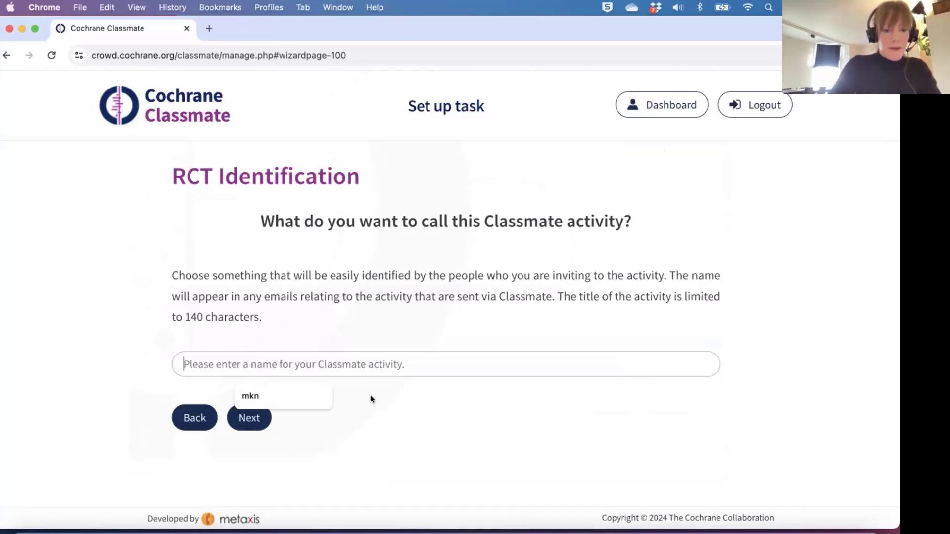
text(RCT)
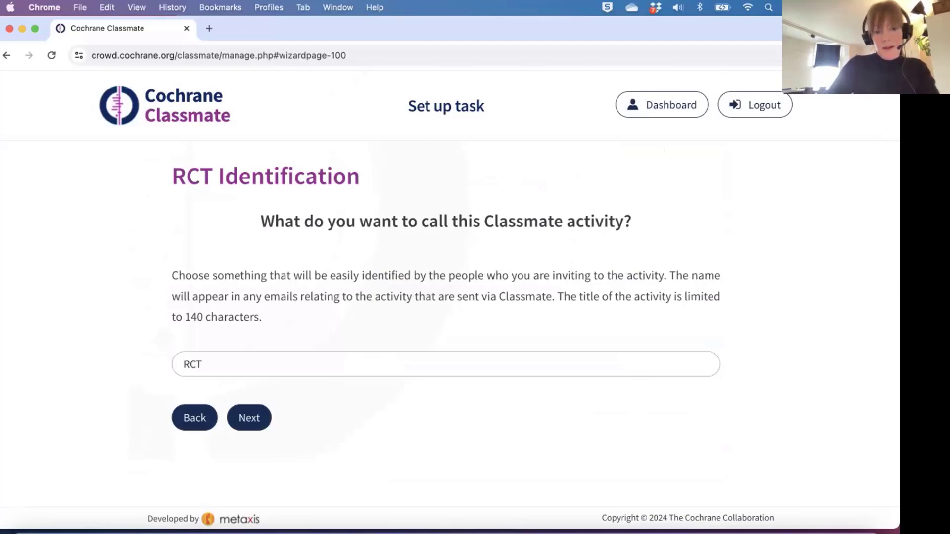
text( workshop)
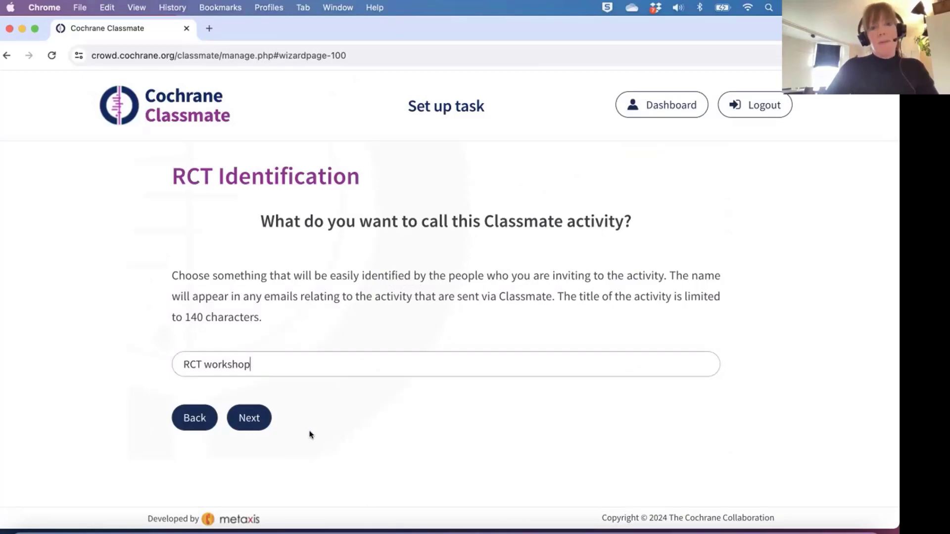
click(248, 418)
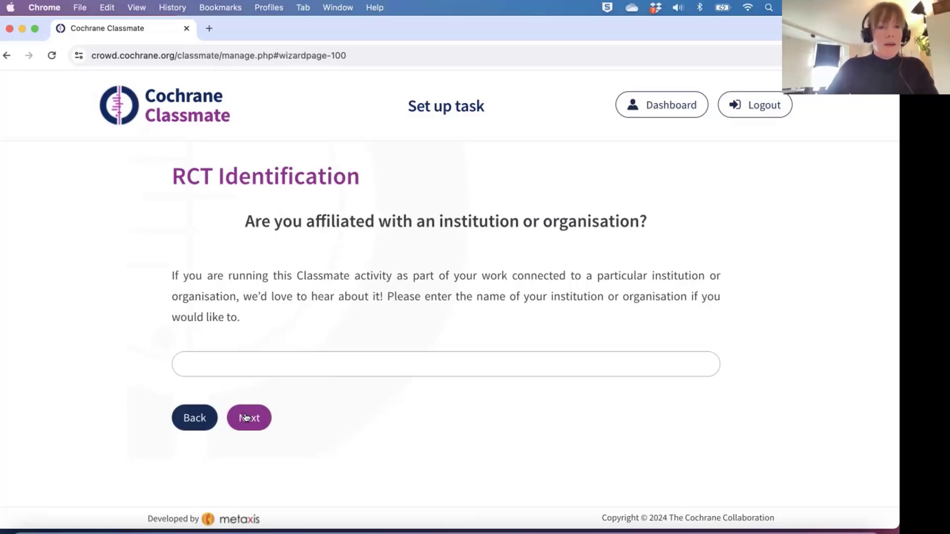
Skip the institution field and enter the description 'Let's see how many RCTs we can find!'.
click(246, 419)
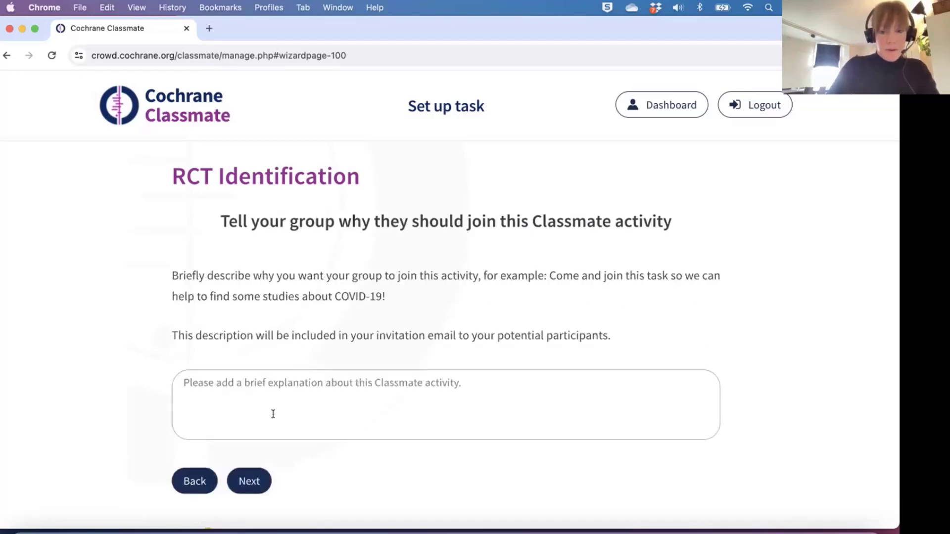
text(Let's see)
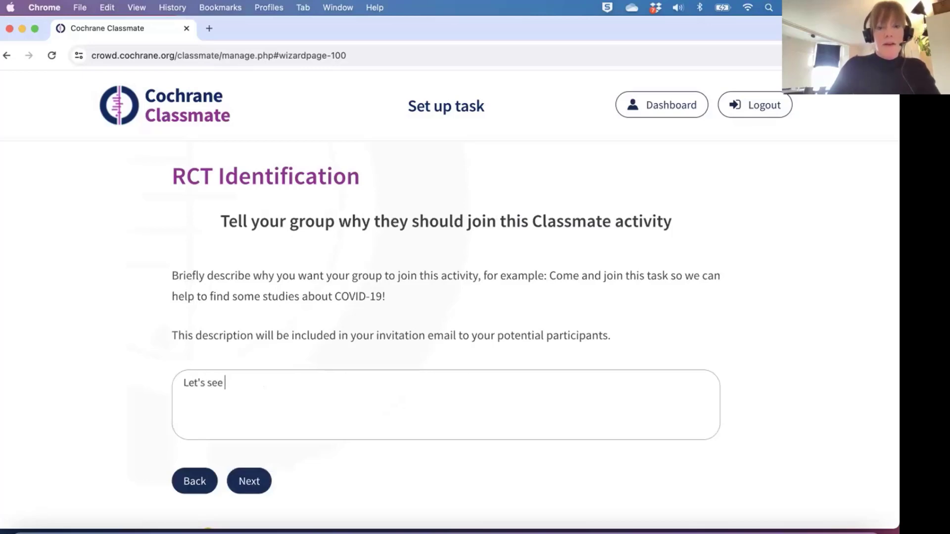
text( how many RCT)
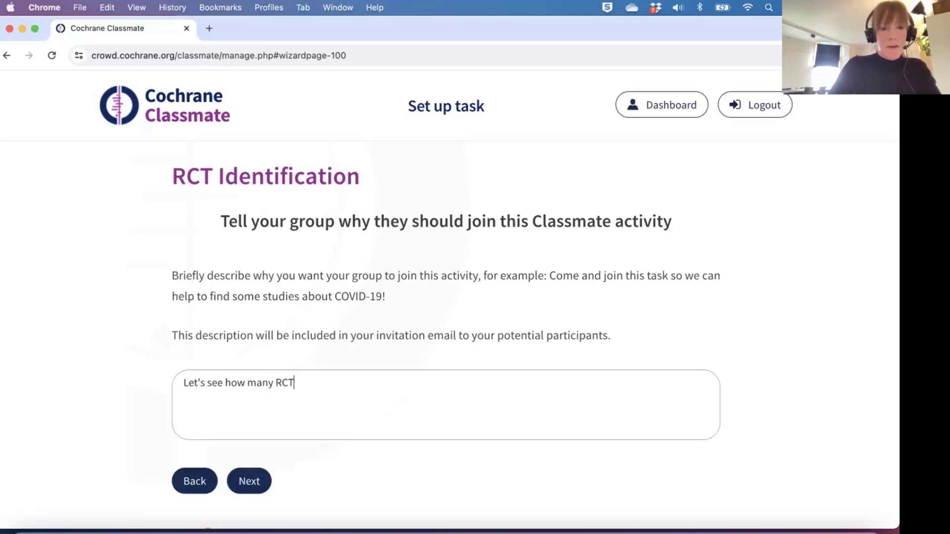
text(s we can f)
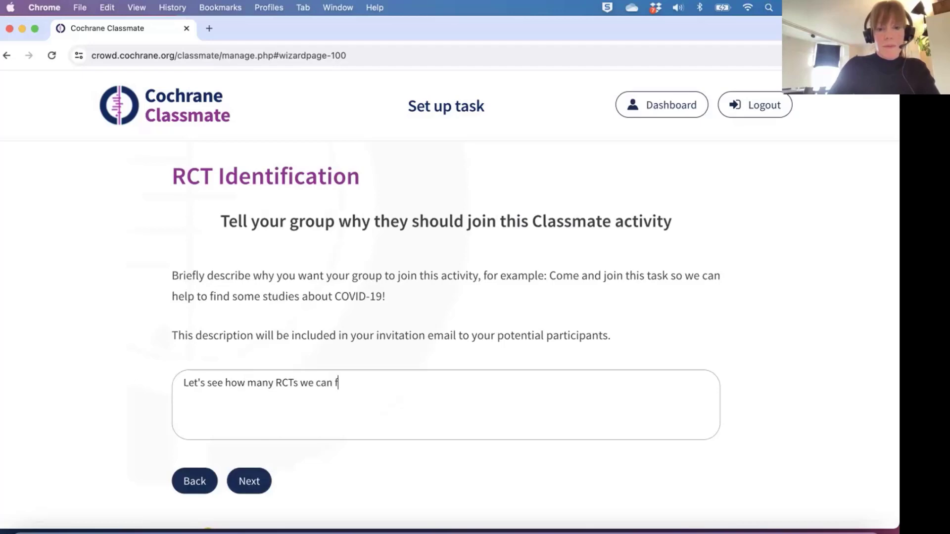
text(innd)
key(BackSpace)
key(BackSpace)
key(BackSpace)
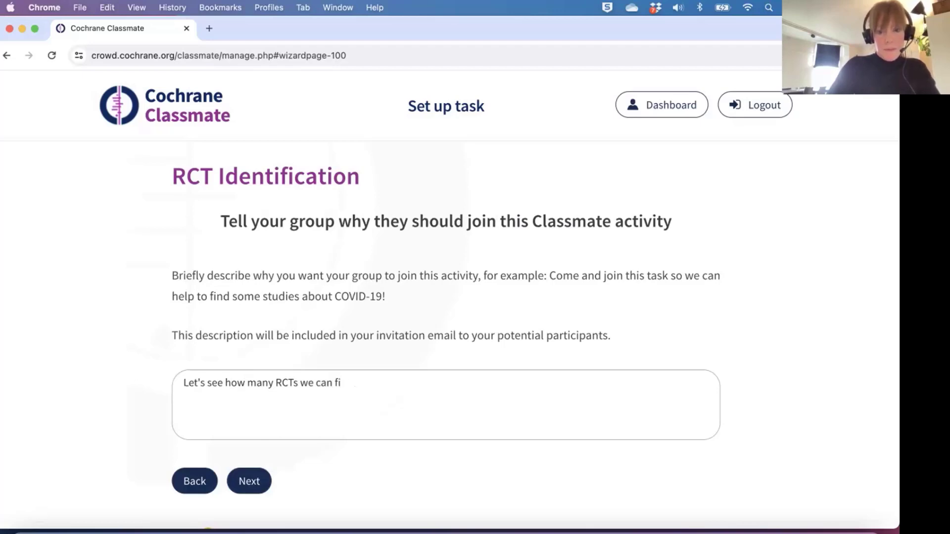
text(nd!)
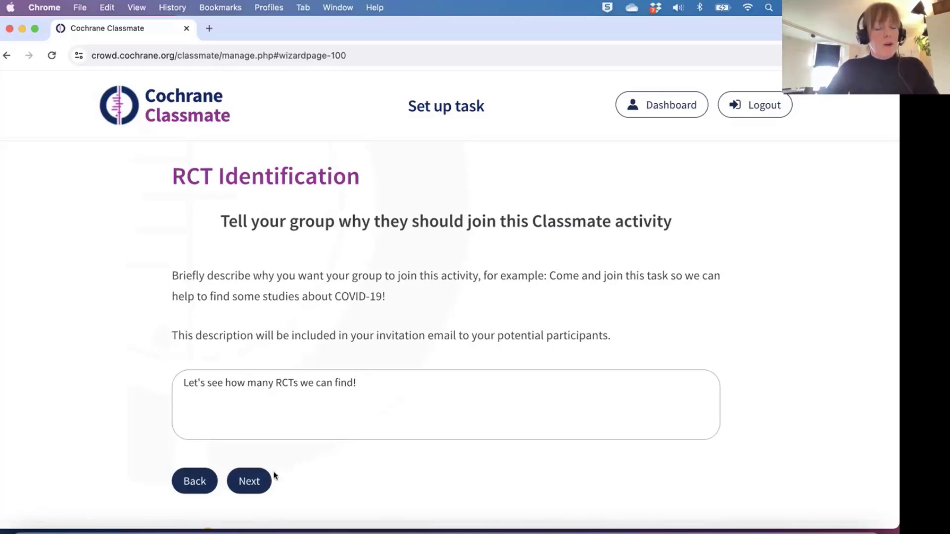
click(248, 480)
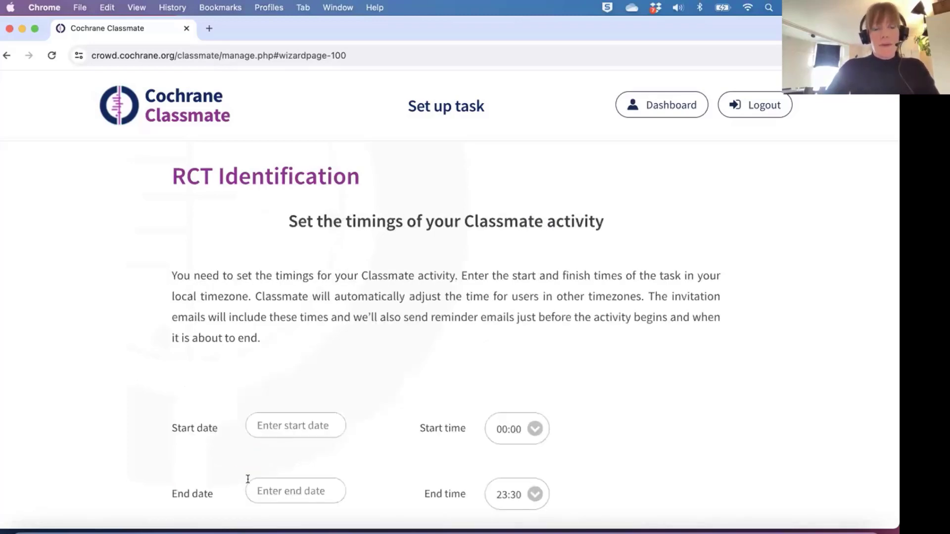
Set the start date to 9 April 2024 and the end date to 16 April 2024.
scroll(248, 479, down, 3)
click(290, 365)
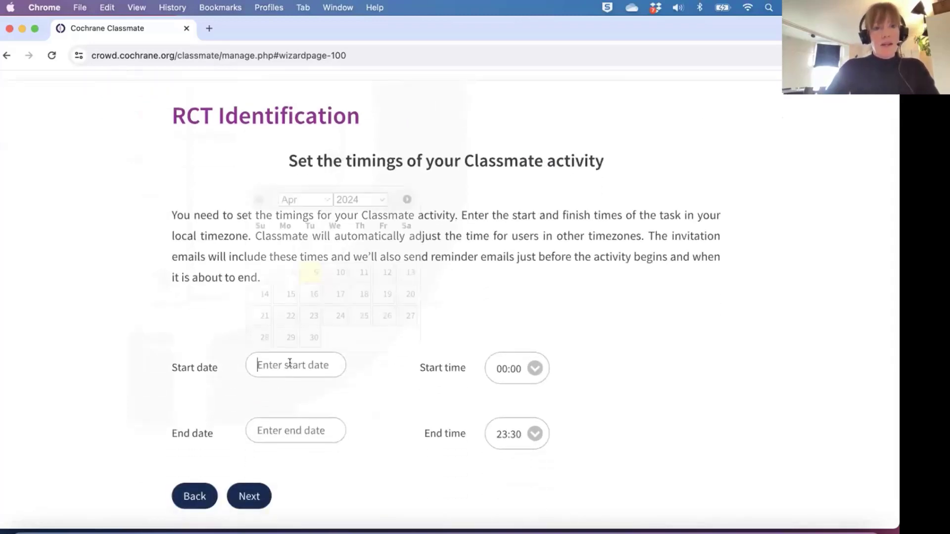
click(309, 273)
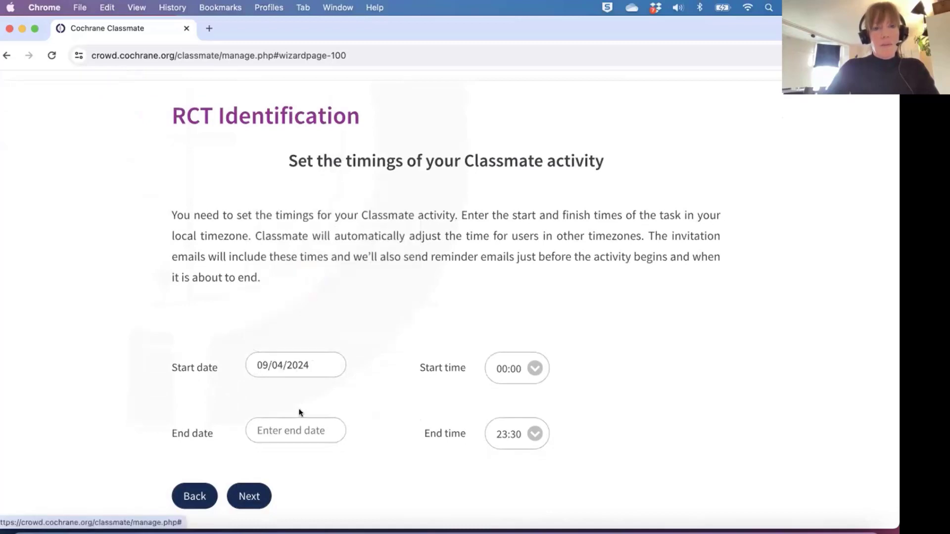
click(293, 430)
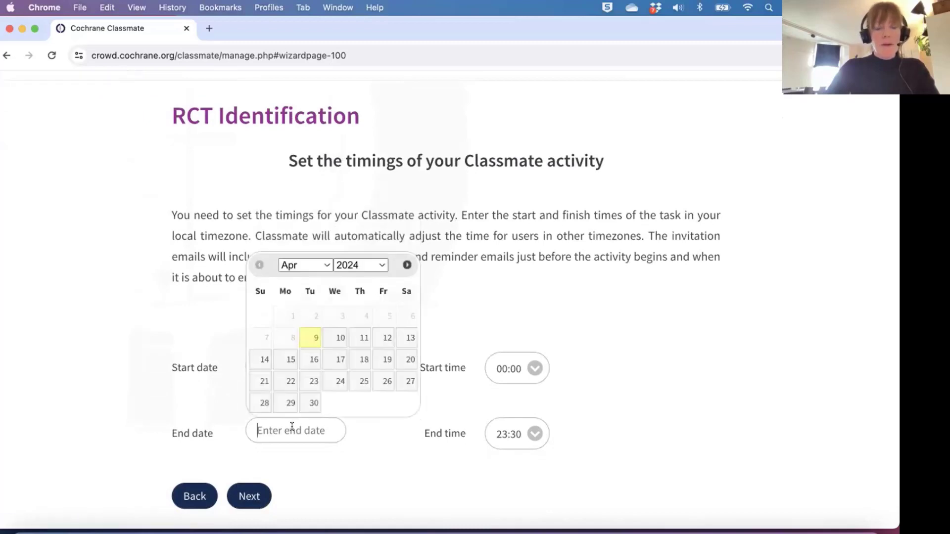
click(313, 360)
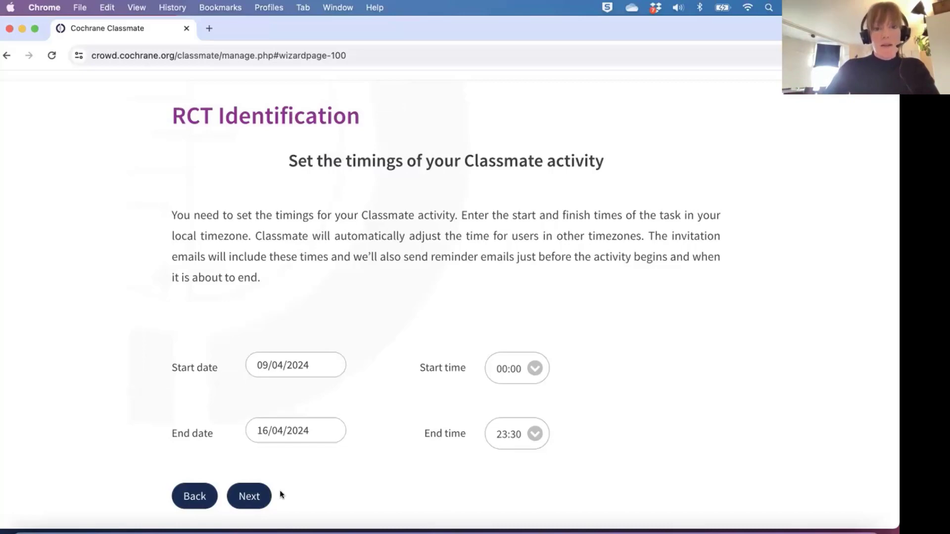
click(252, 497)
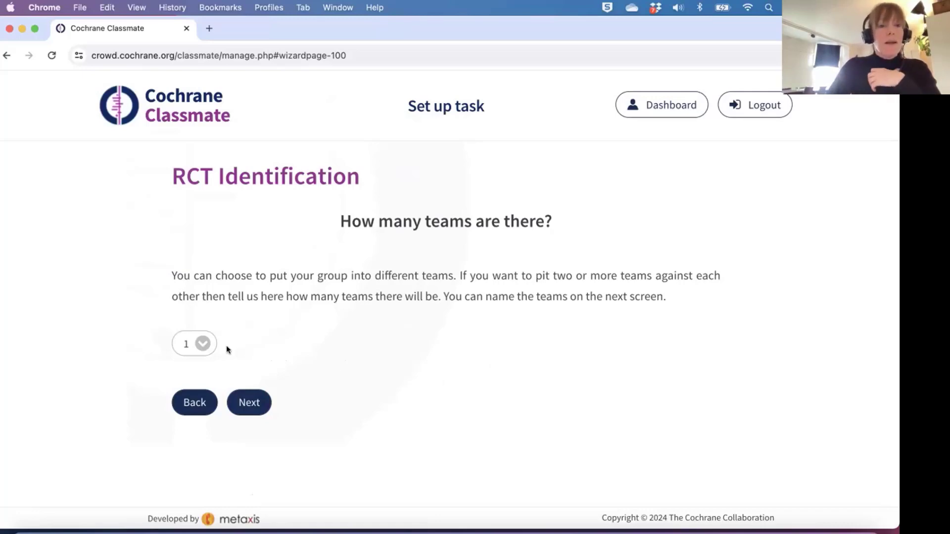
Set the number of teams to 2 and continue to the team details.
click(200, 346)
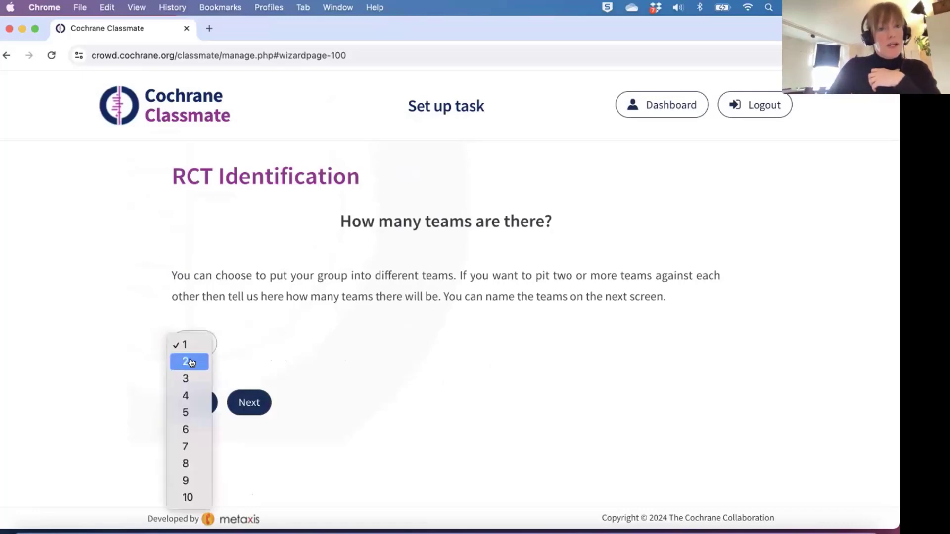
click(191, 361)
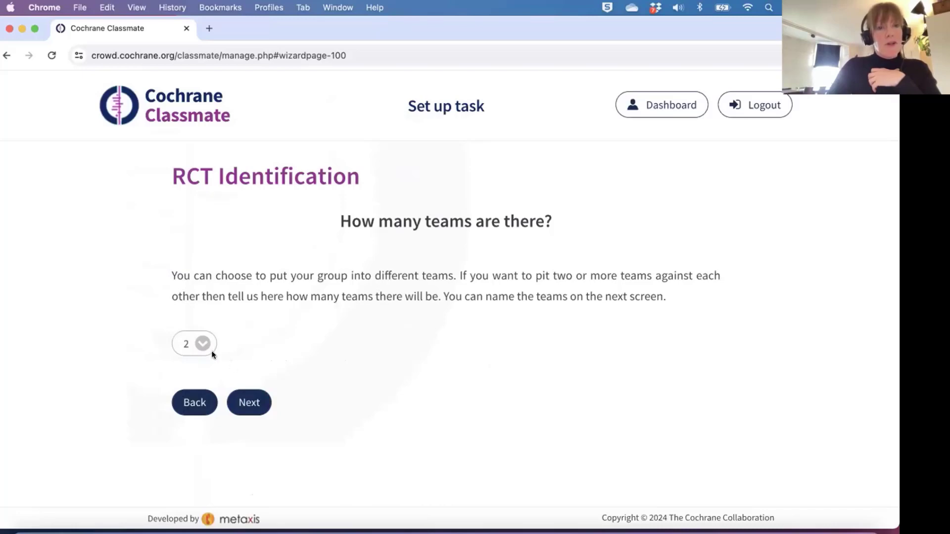
click(250, 404)
scroll(239, 352, down, 3)
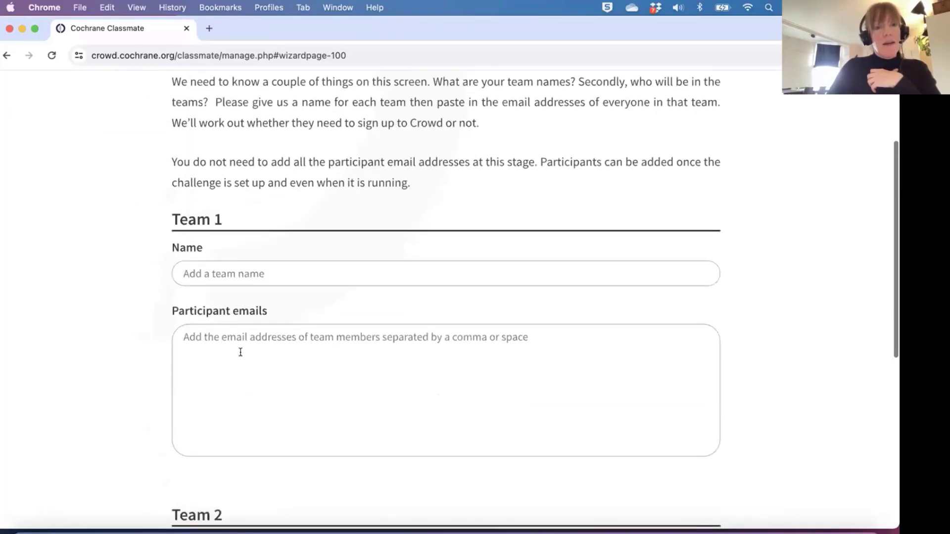
scroll(241, 352, down, 4)
scroll(250, 282, up, 3)
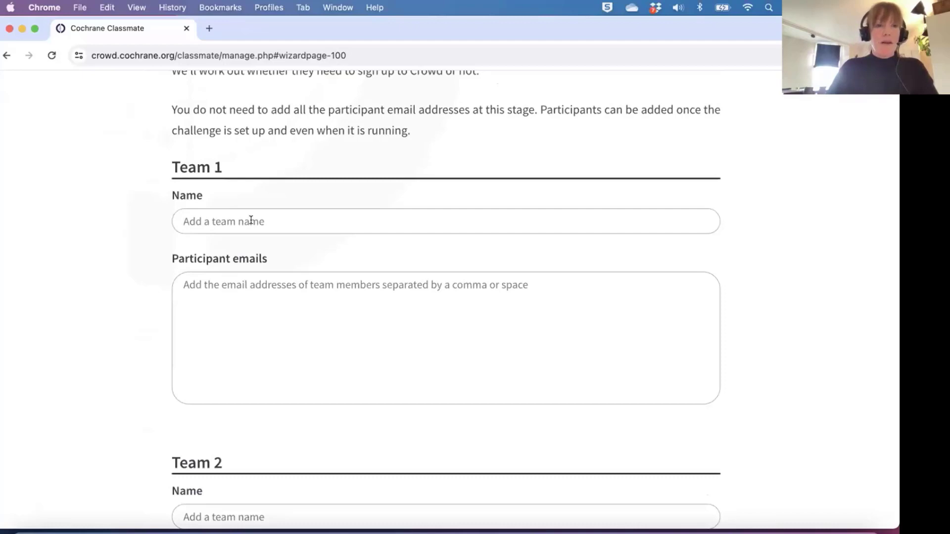
Name Team 1 'The Reds' and Team 2 'The Blues'.
text(The Reds)
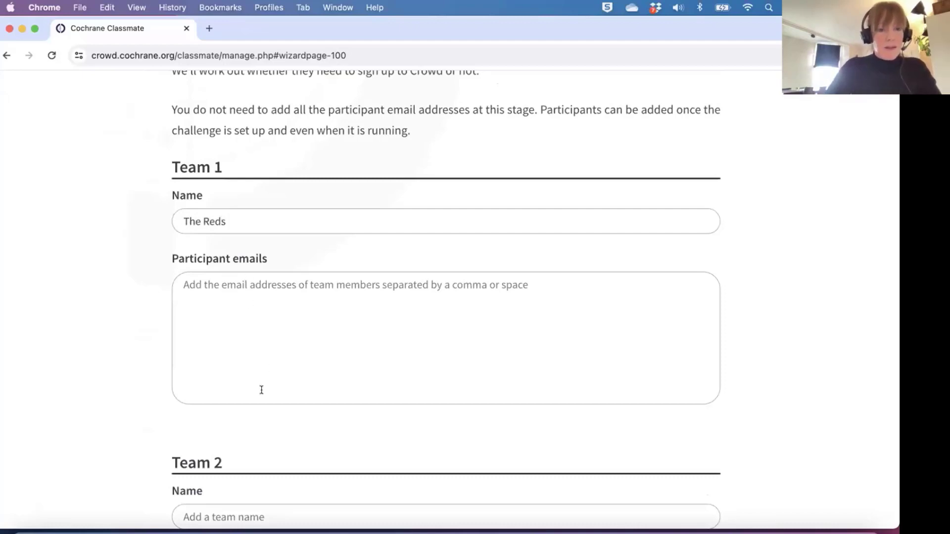
scroll(261, 389, down, 2)
click(252, 429)
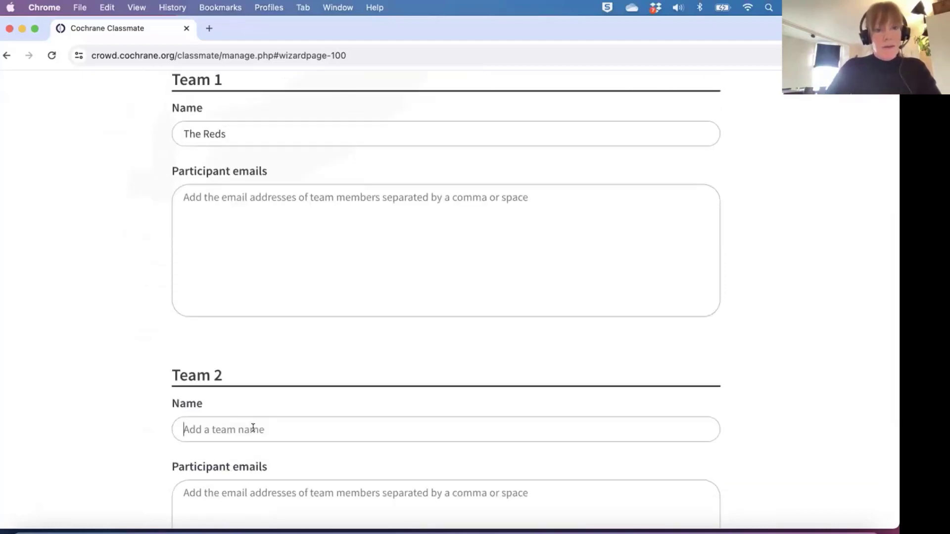
text(The Bli)
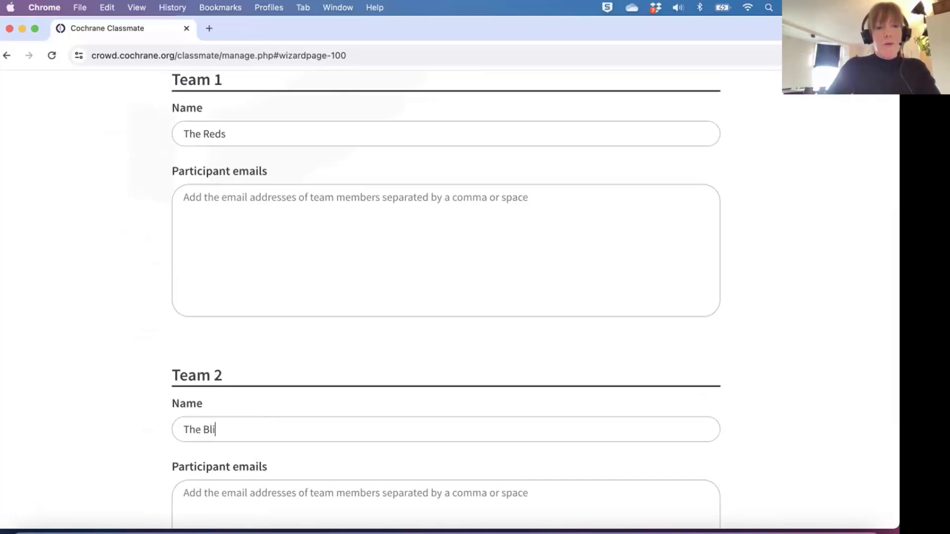
key(BackSpace)
text(ues)
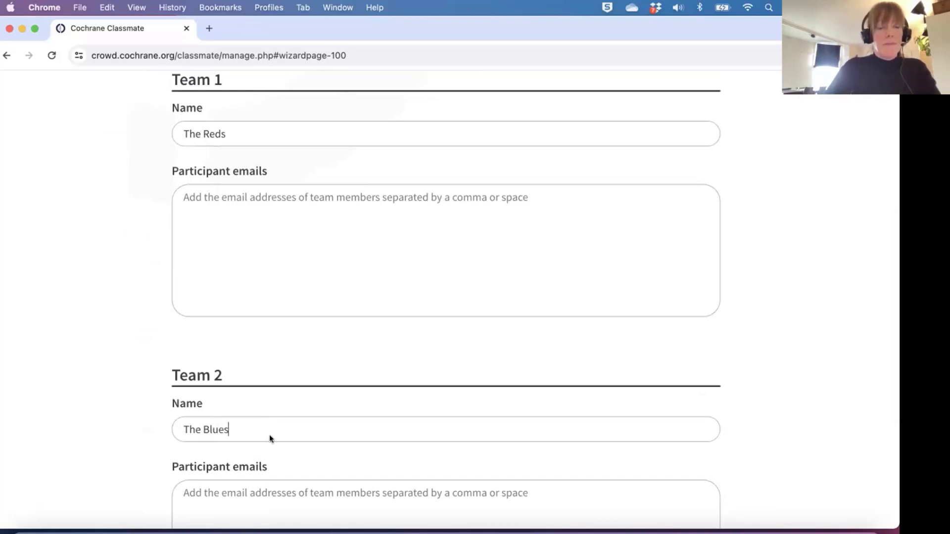
Add one participant's e-mail address to The Reds, leaving The Blues empty.
scroll(269, 434, up, 1)
click(242, 270)
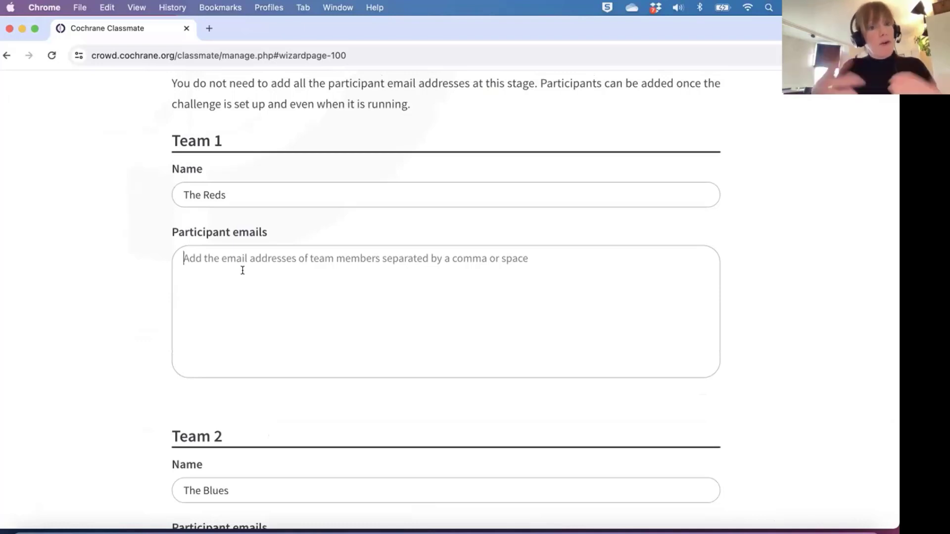
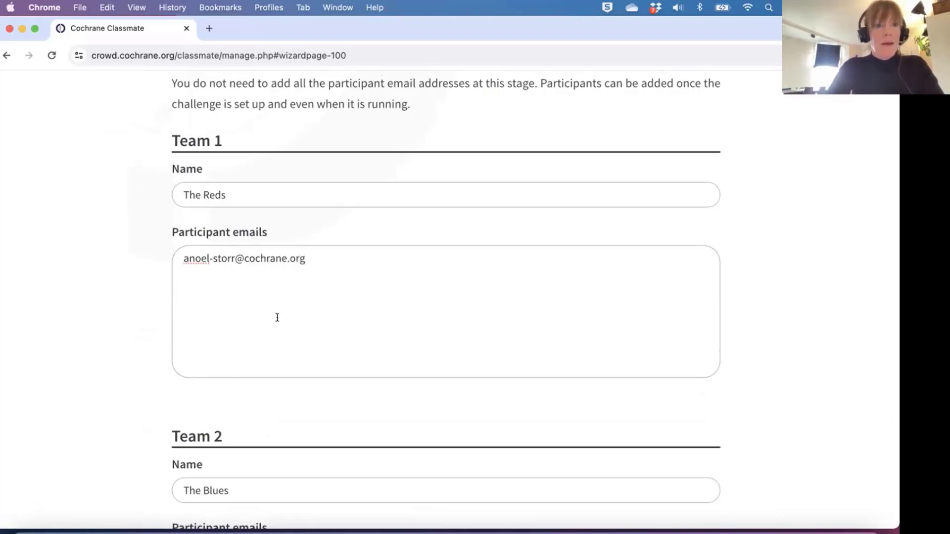
scroll(209, 430, down, 3)
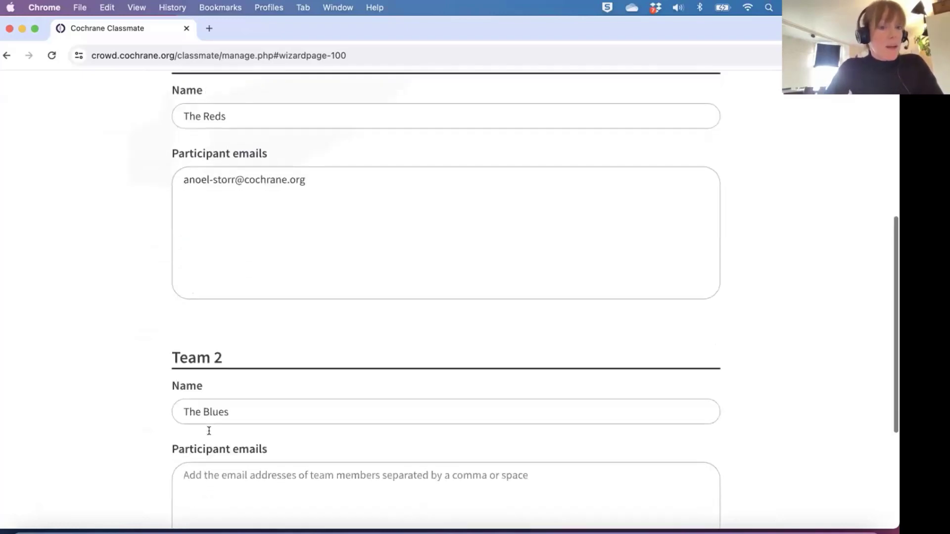
scroll(209, 430, down, 2)
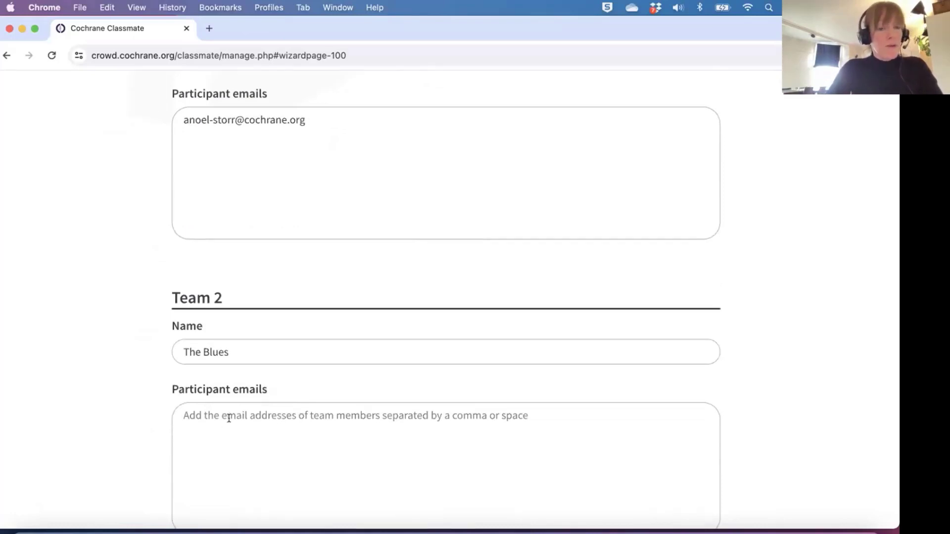
scroll(132, 386, up, 3)
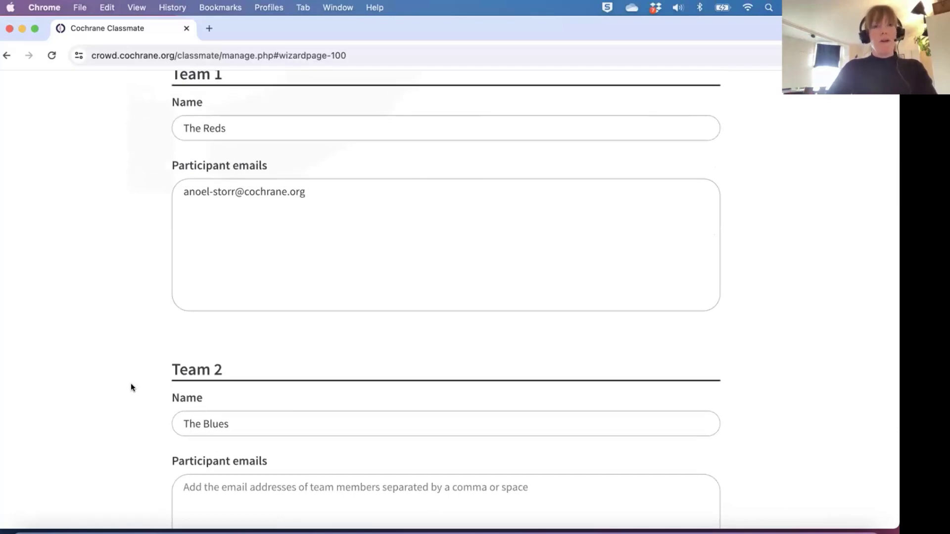
scroll(131, 385, up, 5)
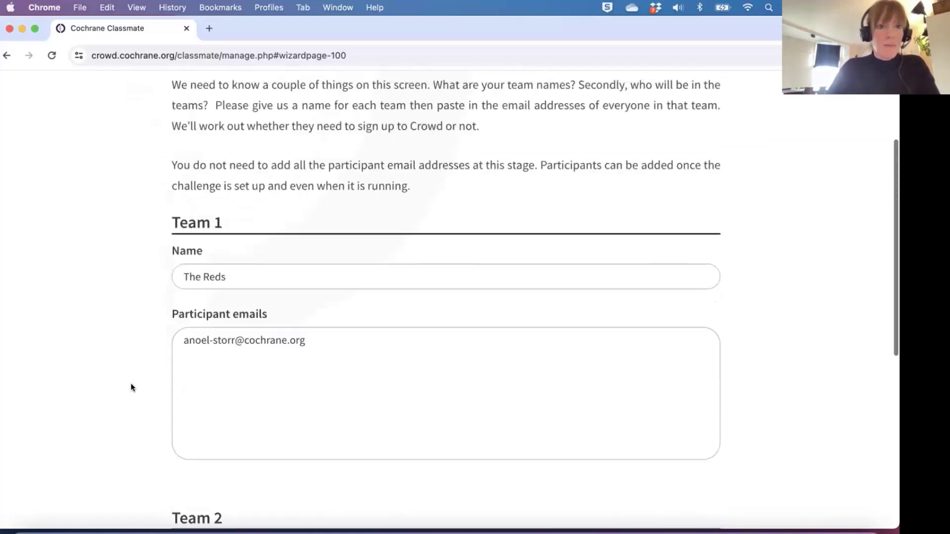
scroll(131, 385, down, 10)
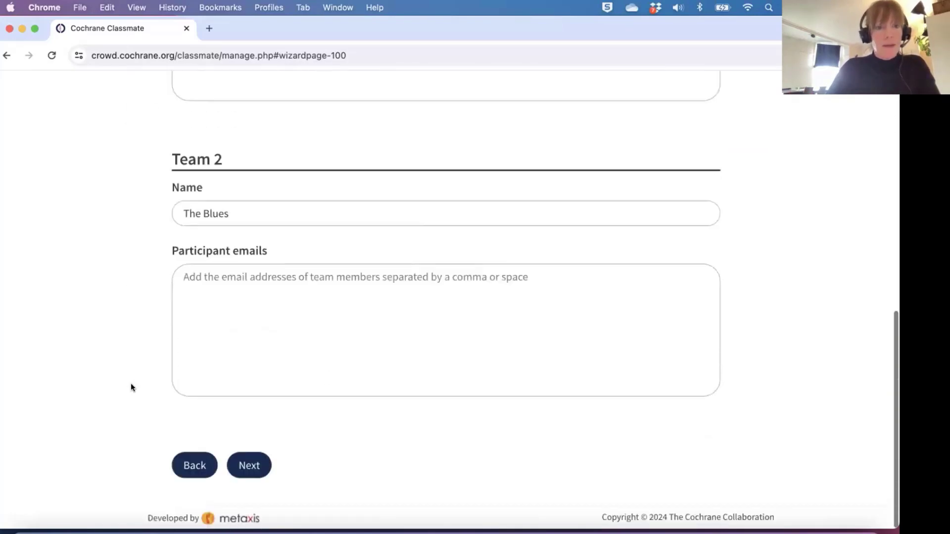
scroll(263, 469, up, 3)
scroll(256, 469, down, 3)
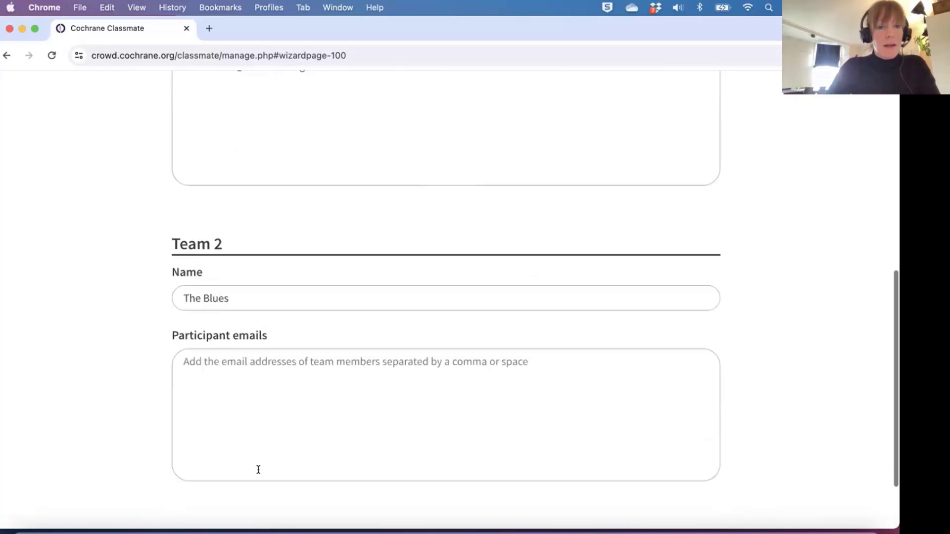
Continue to the 'Set up some encouraging banner messages' page.
click(249, 466)
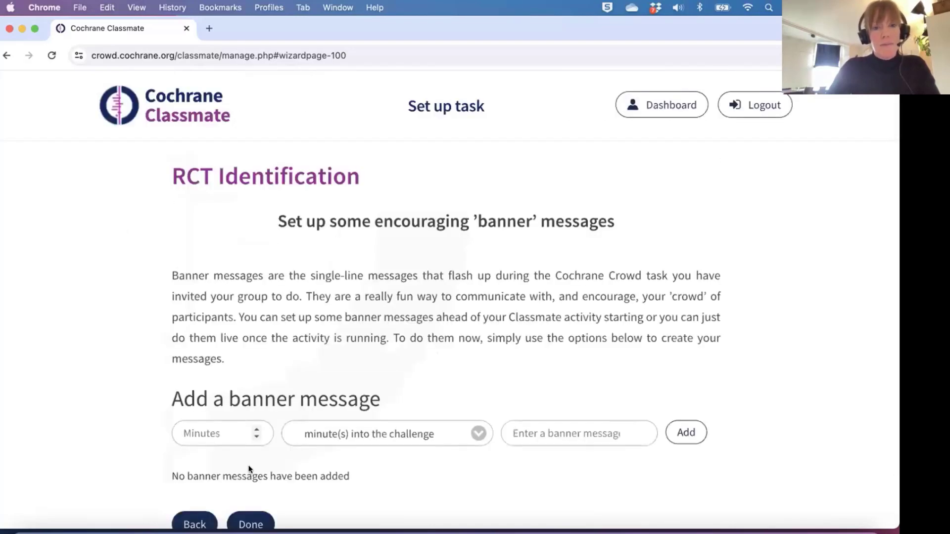
scroll(432, 484, down, 1)
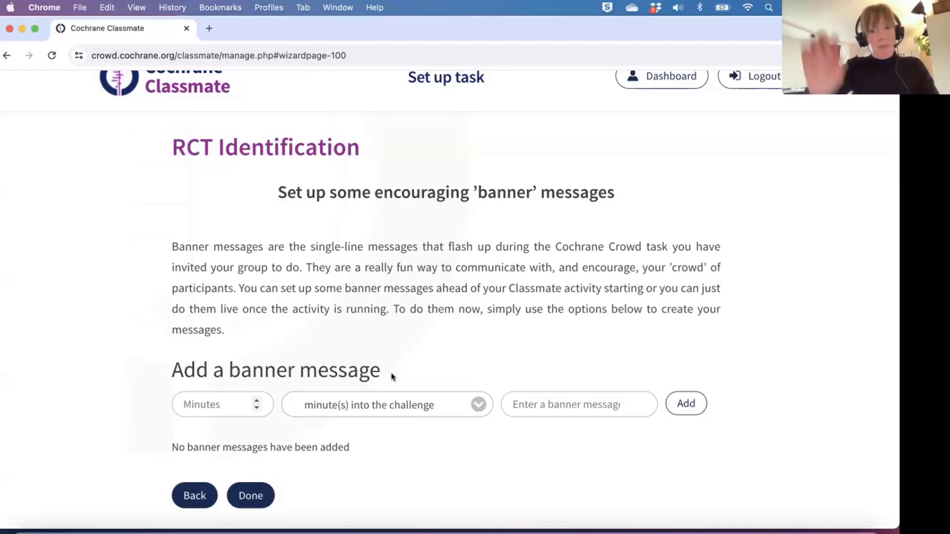
Set Minutes to 1 and add the banner 'Hello everyone! Welcome to this task!'.
click(257, 410)
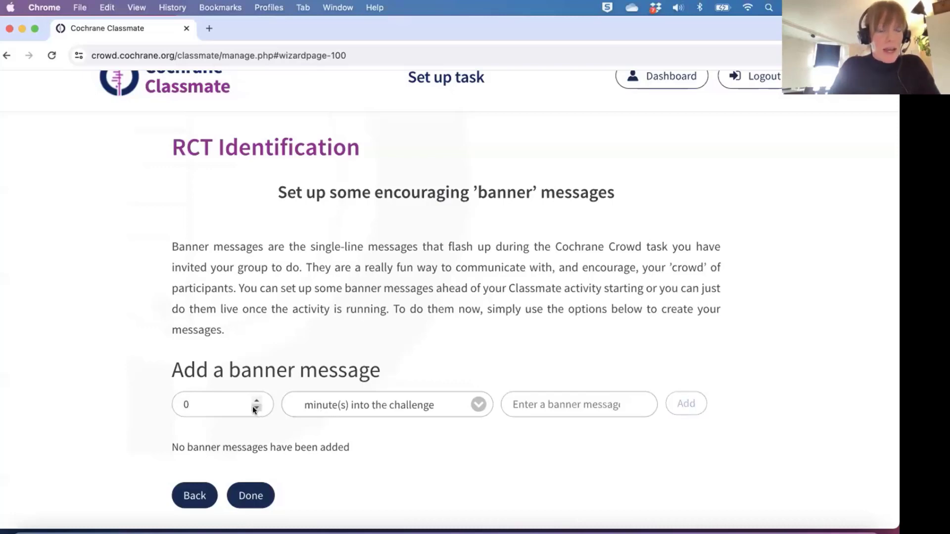
click(255, 401)
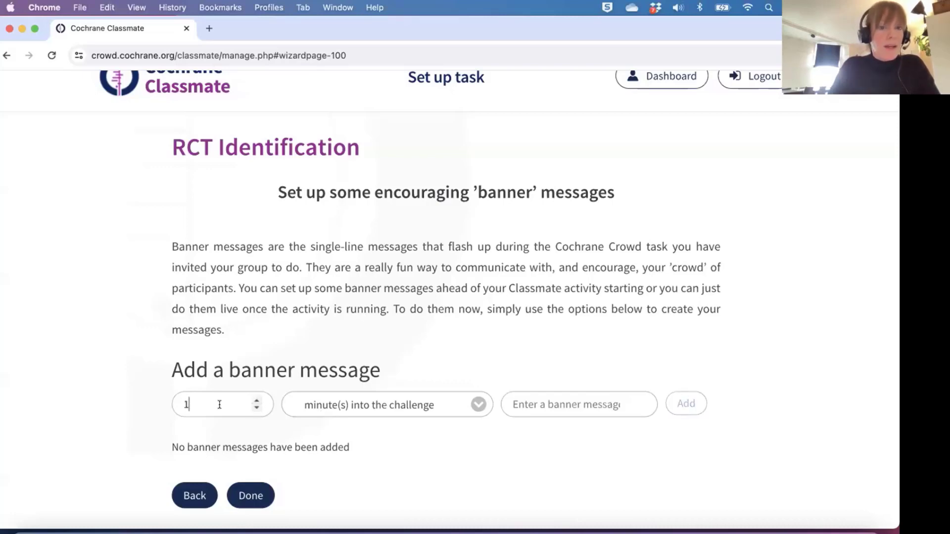
click(552, 403)
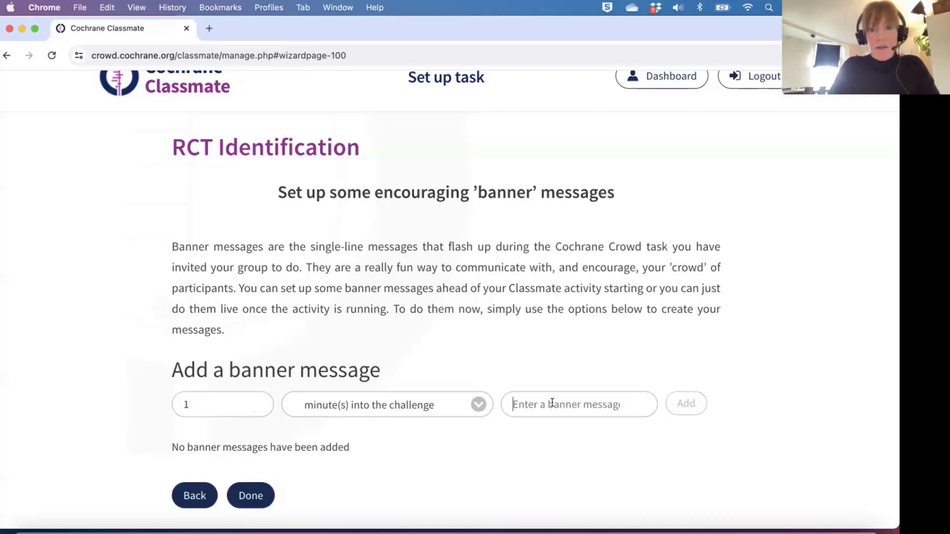
text(Hello)
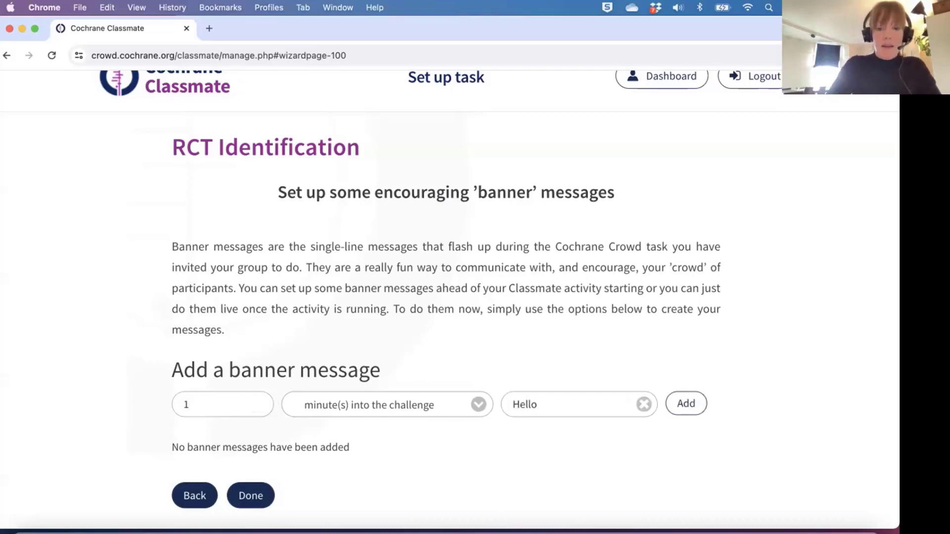
text( everyone)
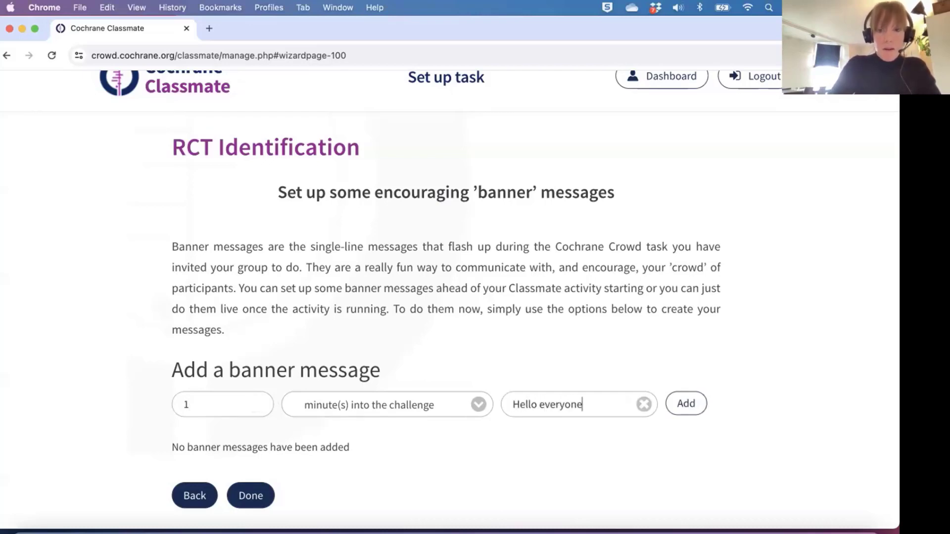
text(! W)
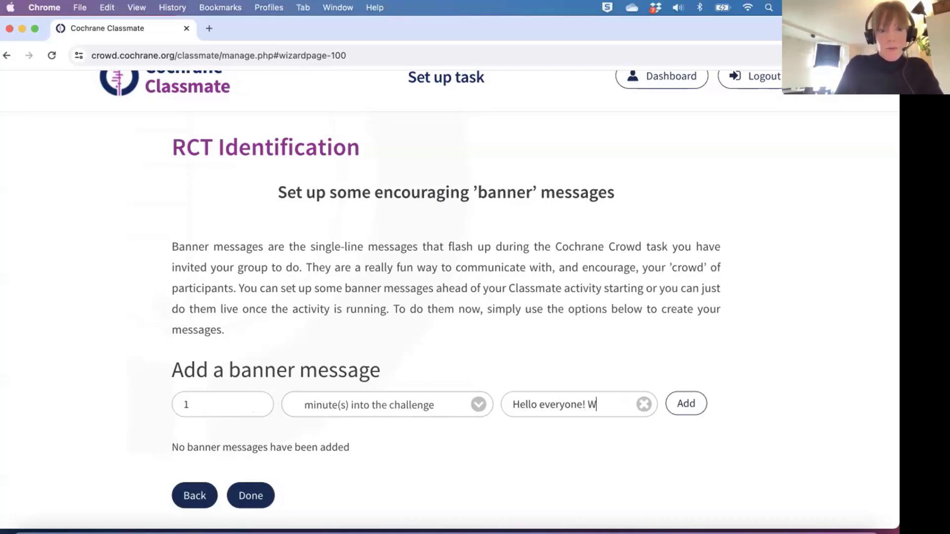
text(elcome to)
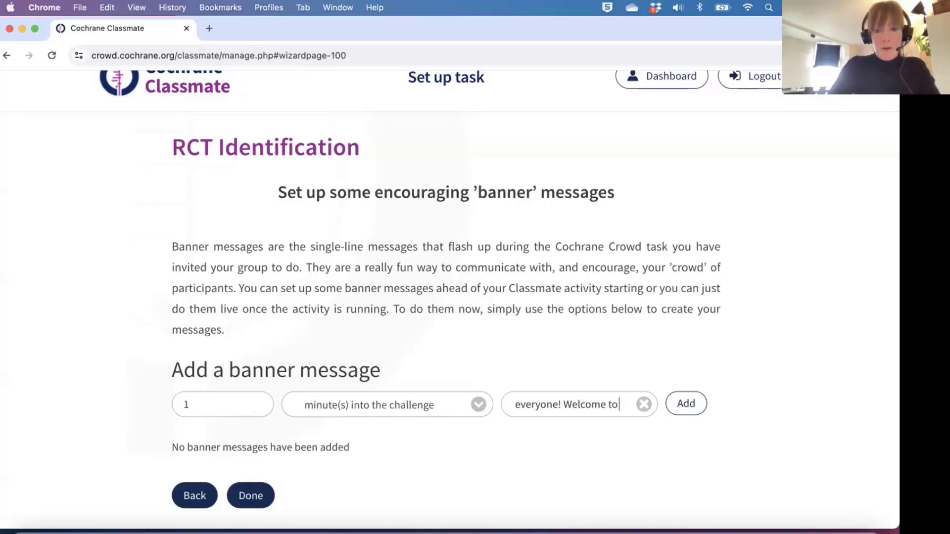
text( this task!)
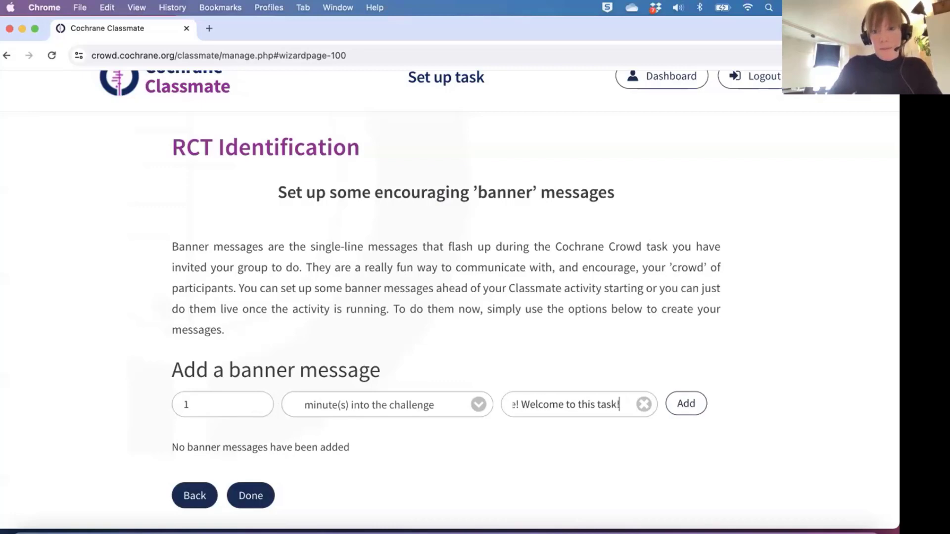
click(698, 412)
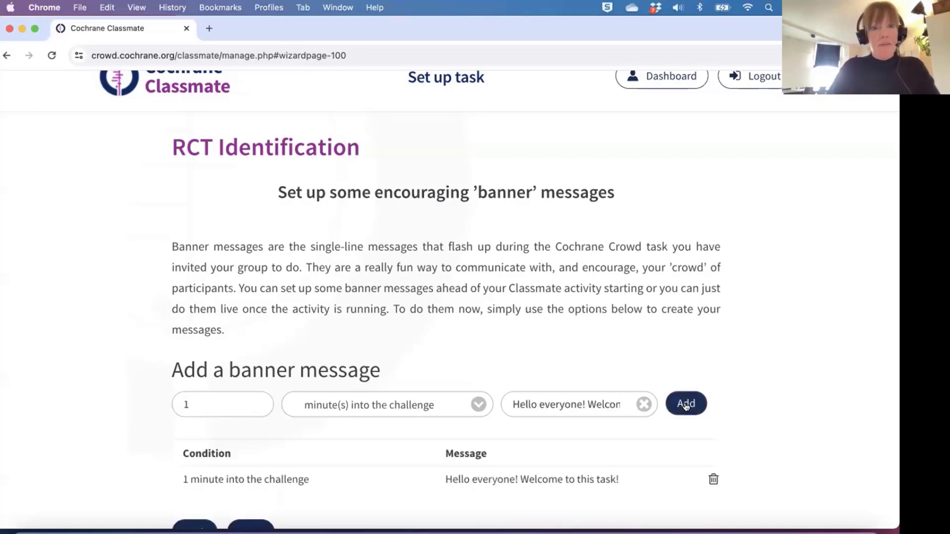
scroll(569, 436, down, 1)
scroll(565, 448, down, 1)
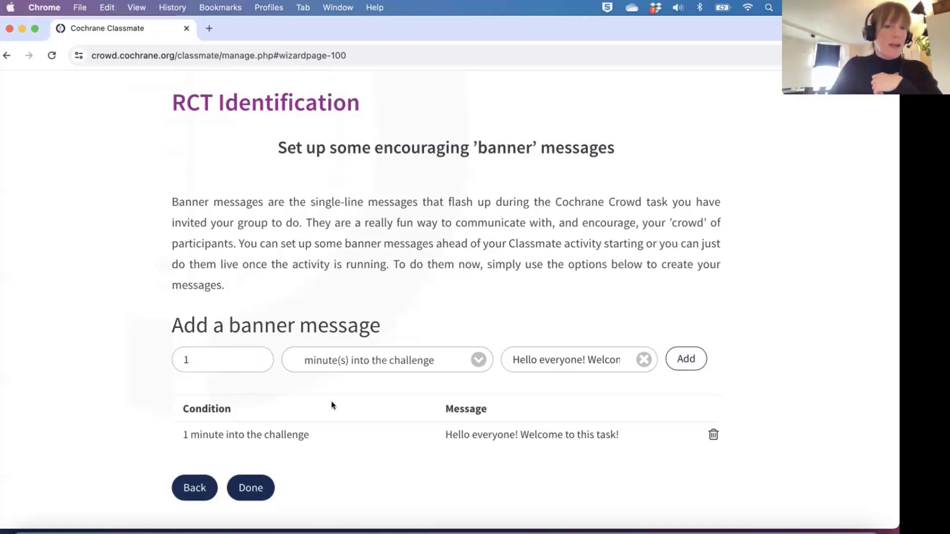
scroll(381, 415, down, 1)
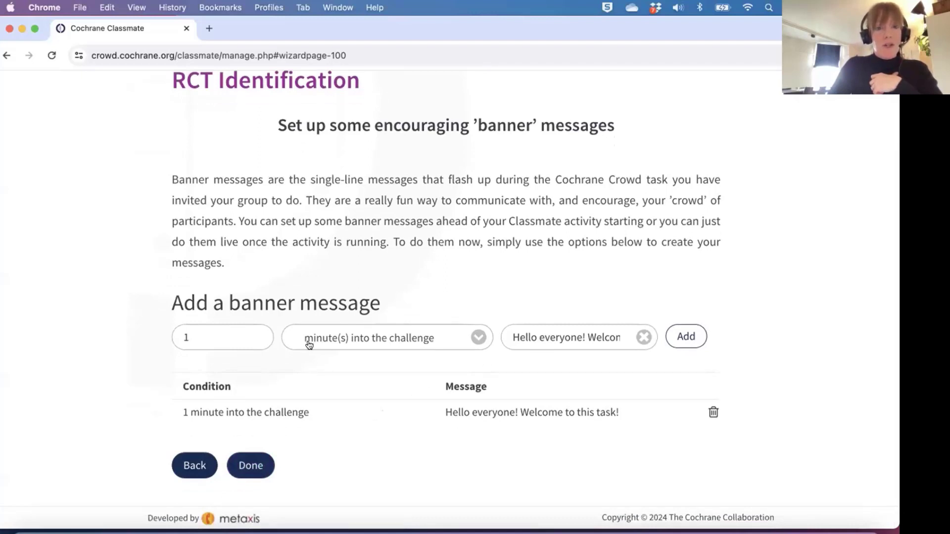
Check the banner condition options, leave them unchanged, and finish the task setup.
click(470, 337)
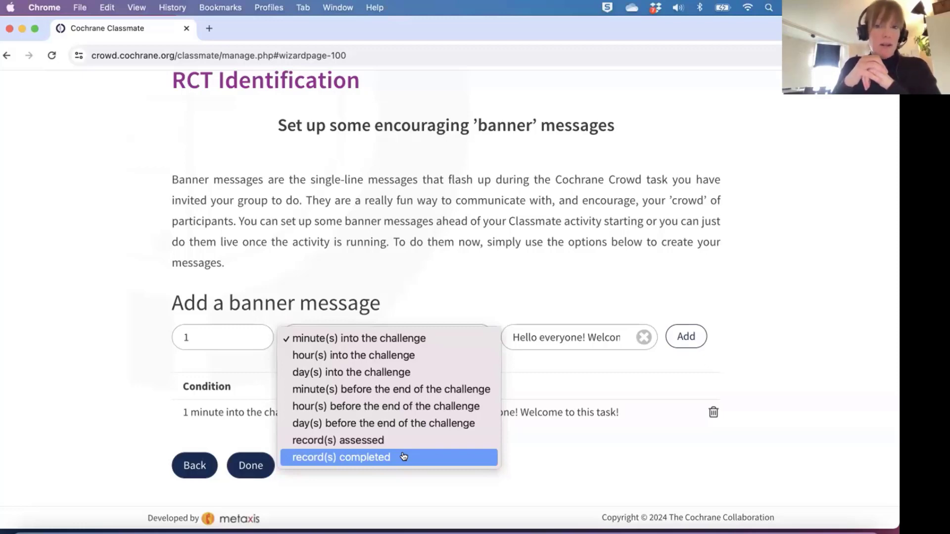
click(146, 412)
click(253, 467)
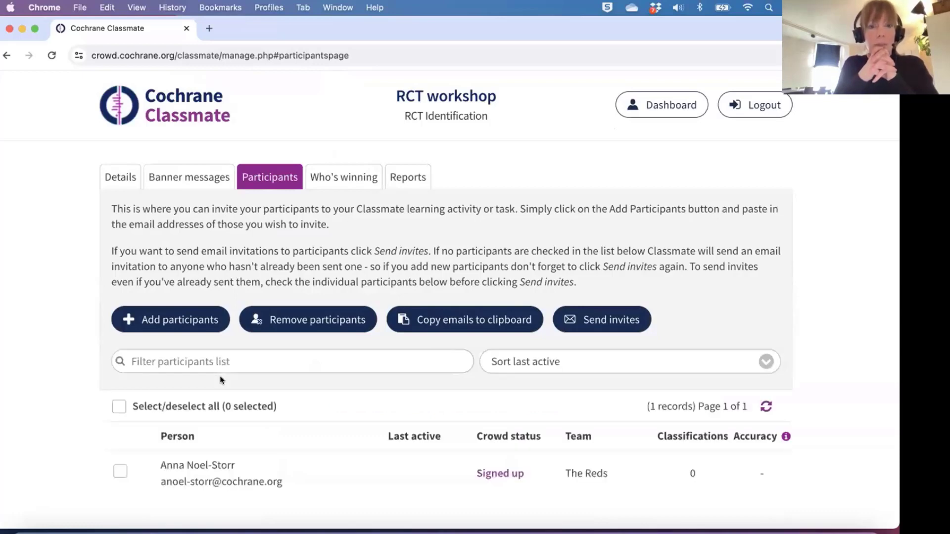
Scroll the Participants table to check the Reds member's status and 0 classifications.
scroll(321, 447, down, 1)
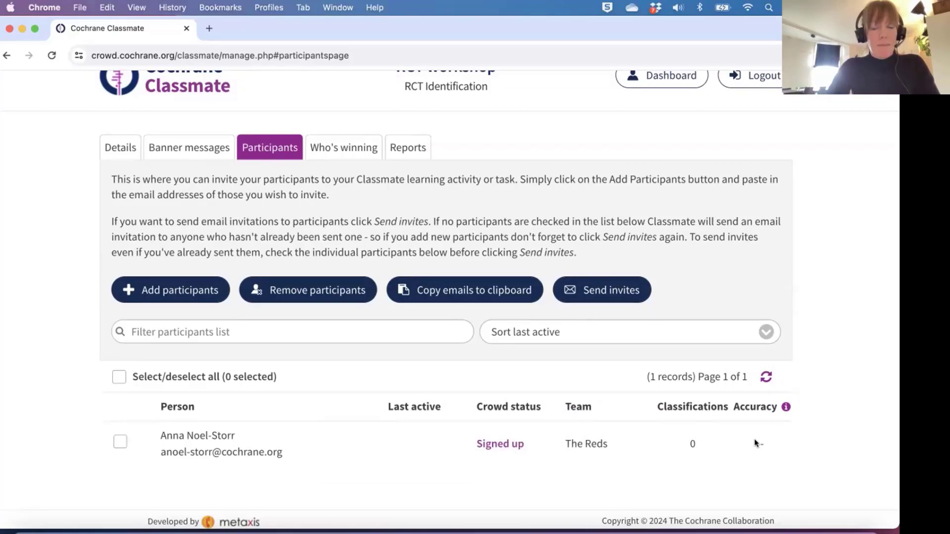
scroll(478, 453, up, 2)
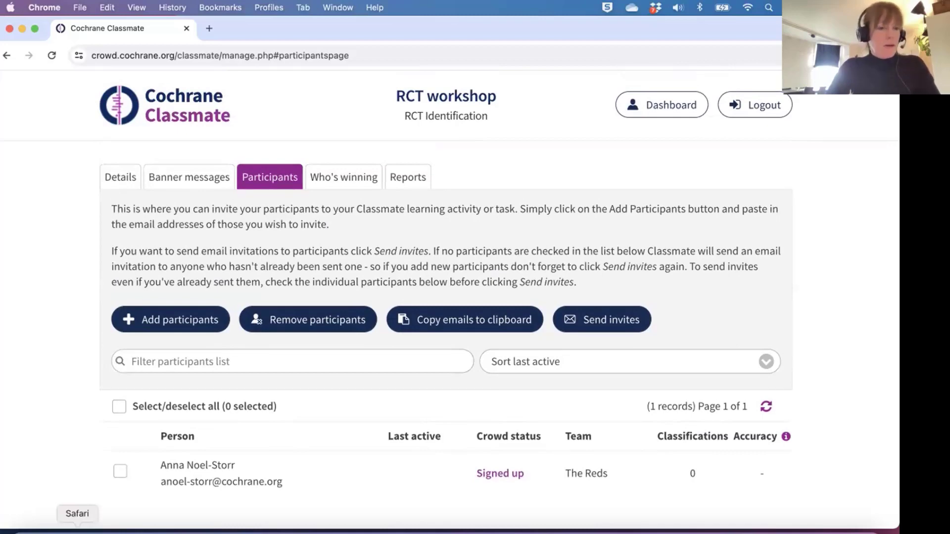
Switch to Safari's Cochrane Account login tab and log in with the saved credentials.
click(77, 530)
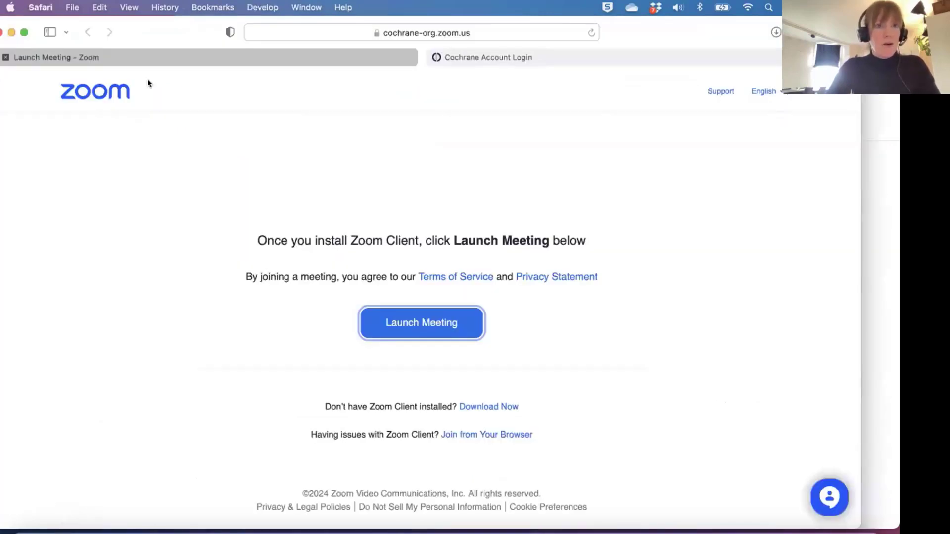
click(550, 58)
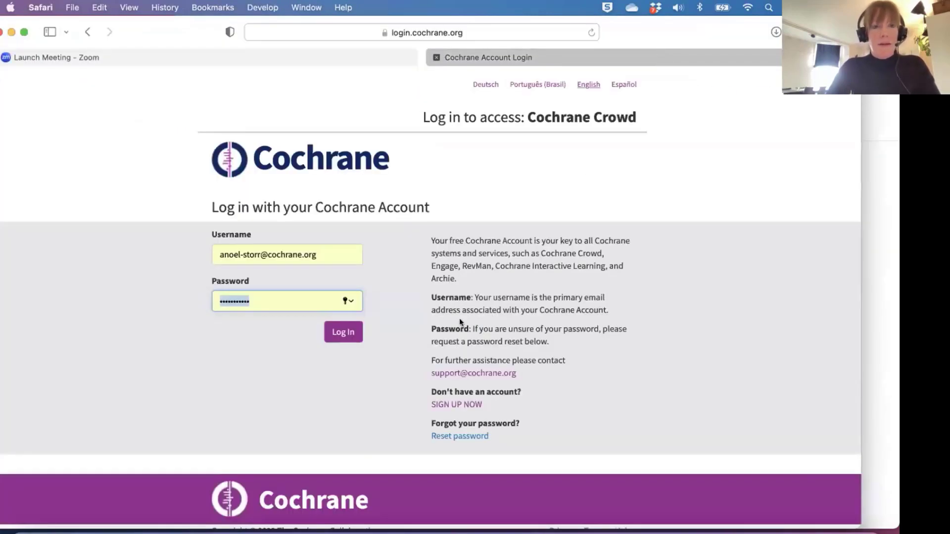
click(344, 332)
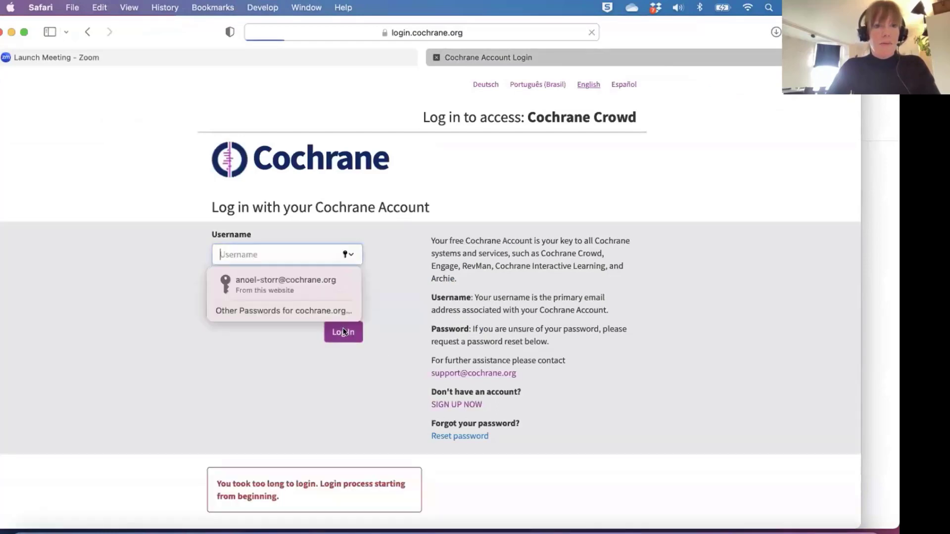
click(313, 278)
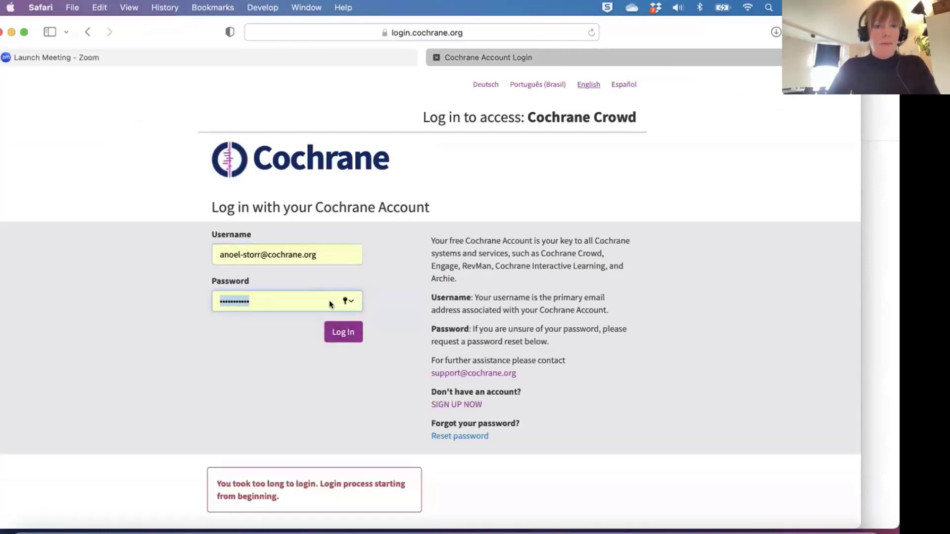
click(338, 332)
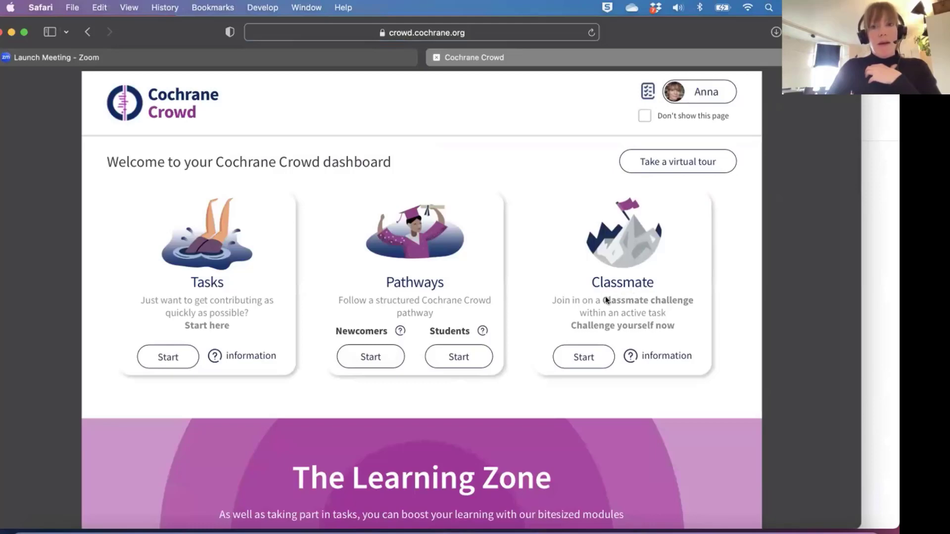
Open the Classmate challenges and go to the RCT workshop card's RCT Identification training.
click(586, 359)
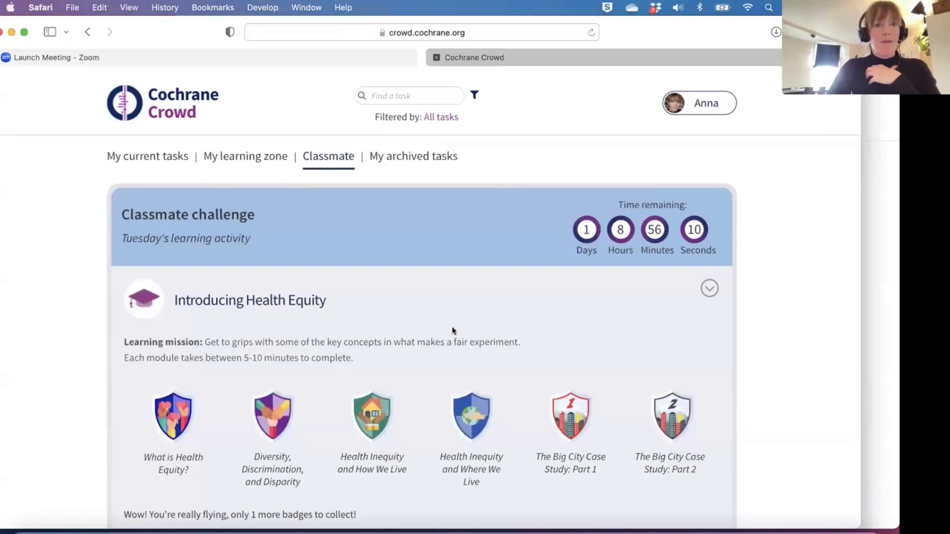
scroll(453, 331, down, 1)
scroll(452, 328, down, 10)
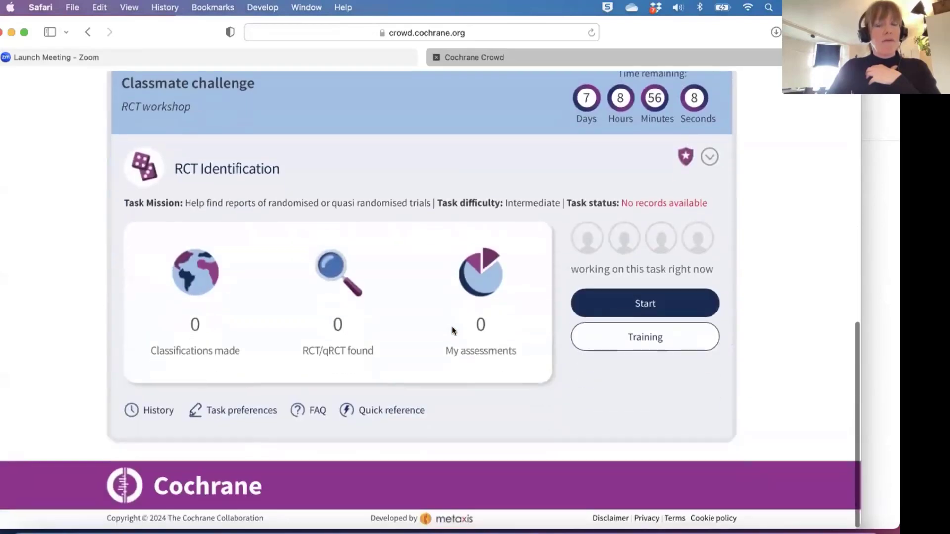
scroll(452, 331, up, 10)
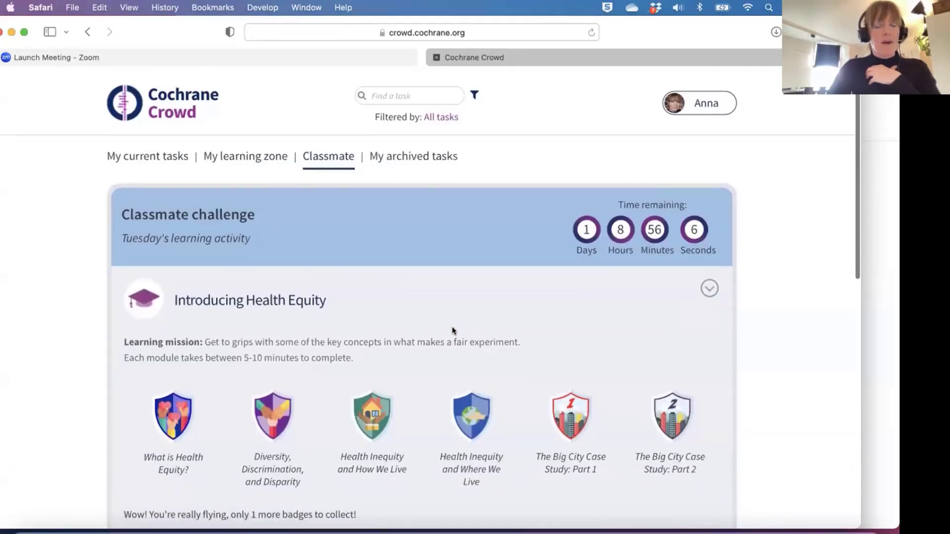
scroll(452, 331, down, 4)
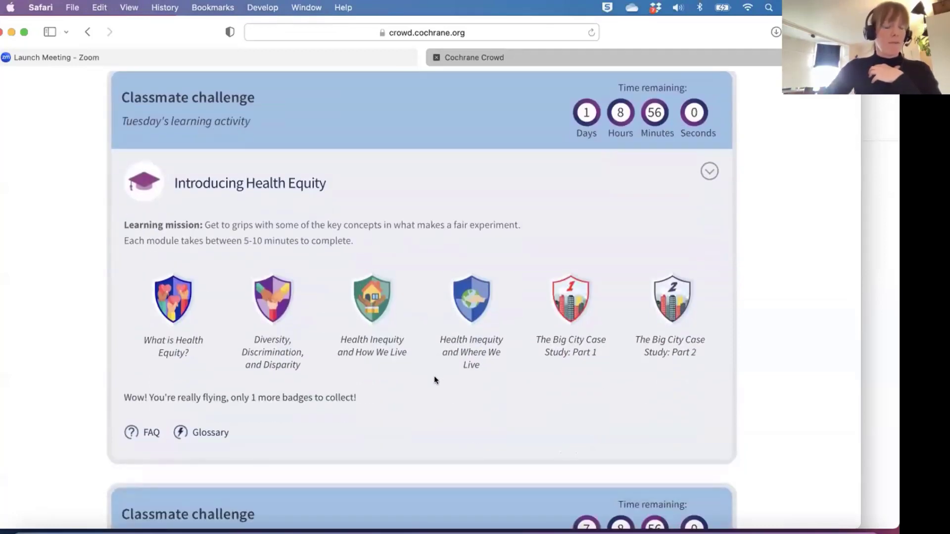
scroll(434, 380, down, 5)
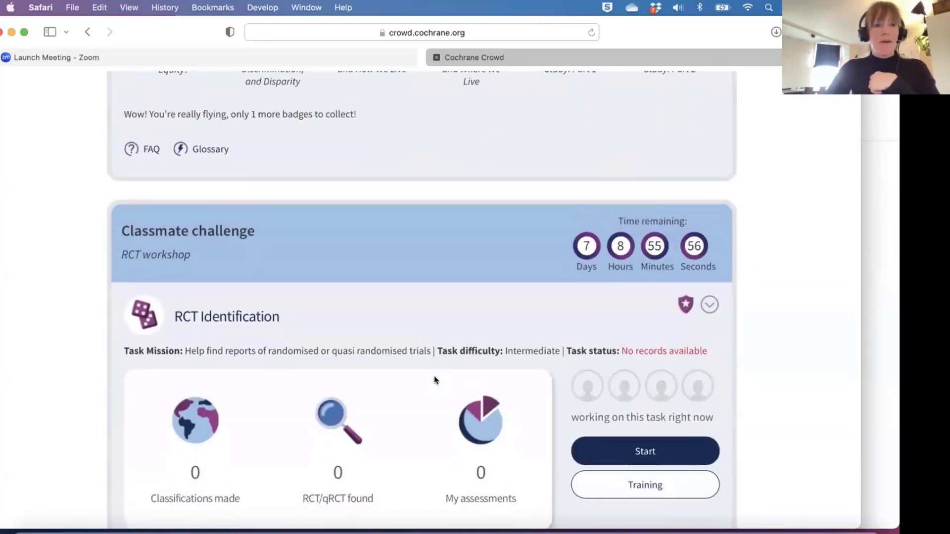
scroll(430, 376, down, 2)
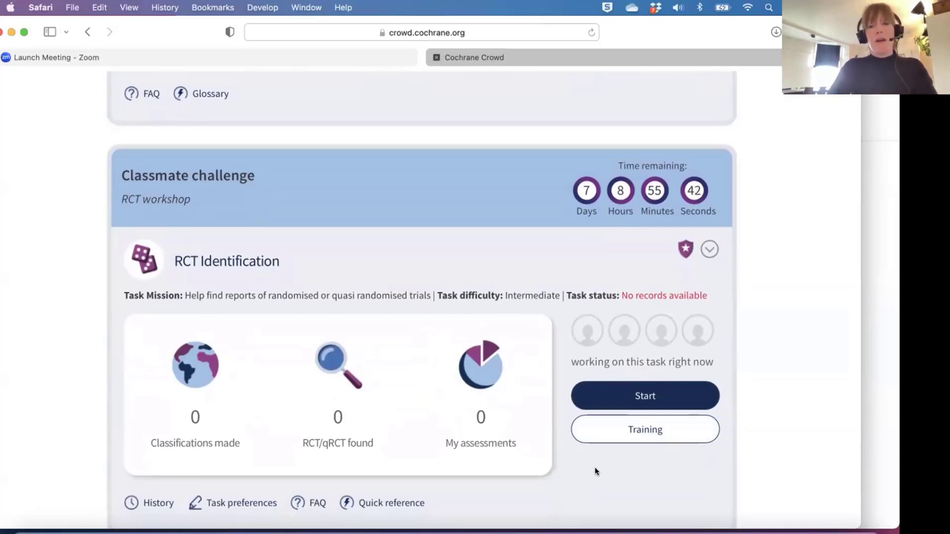
click(644, 430)
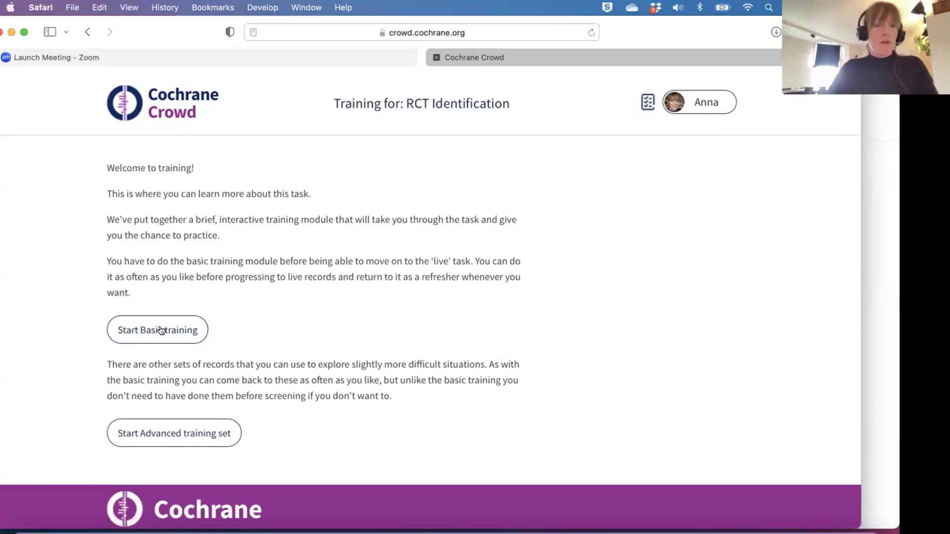
Start the basic RCT Identification training, then go back to the Cochrane Crowd dashboard.
click(161, 330)
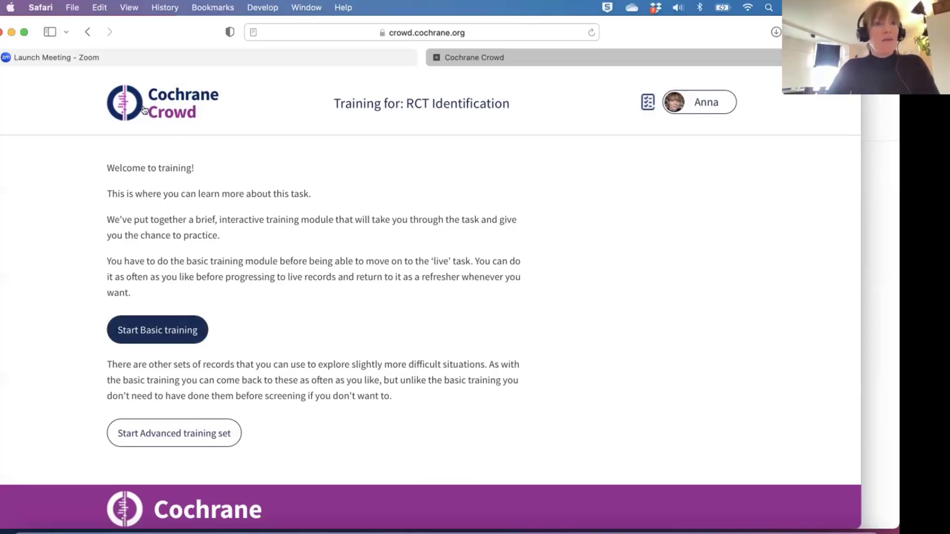
click(158, 330)
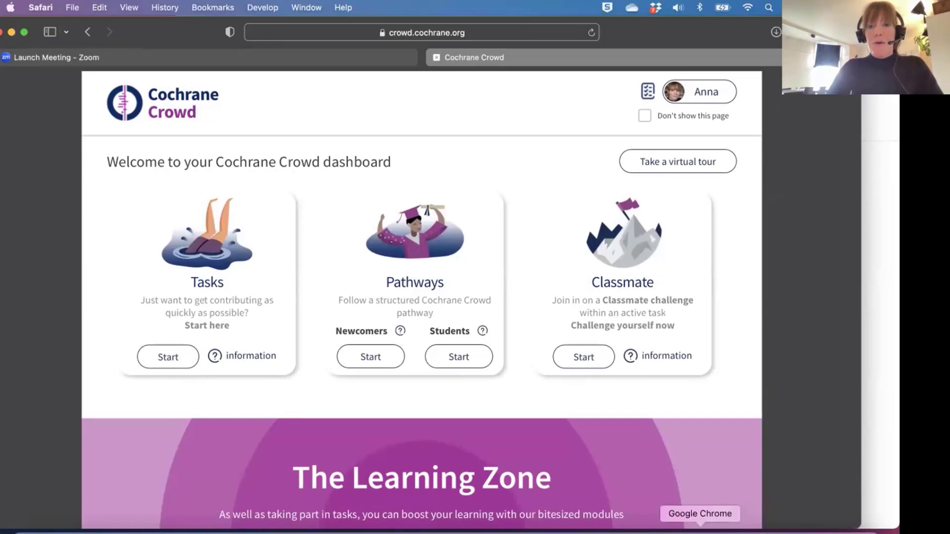
Return to the Classmate activities dashboard and start a new pathway.
click(700, 530)
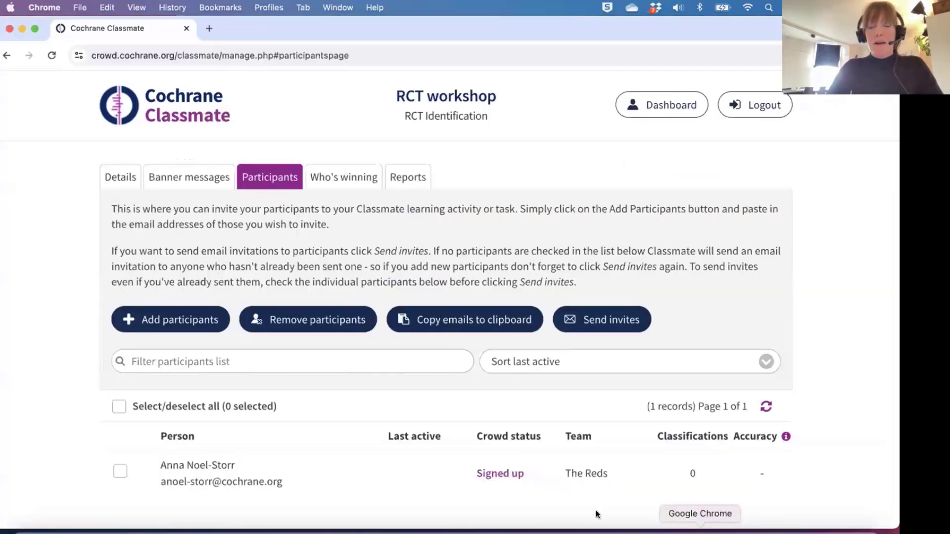
click(675, 102)
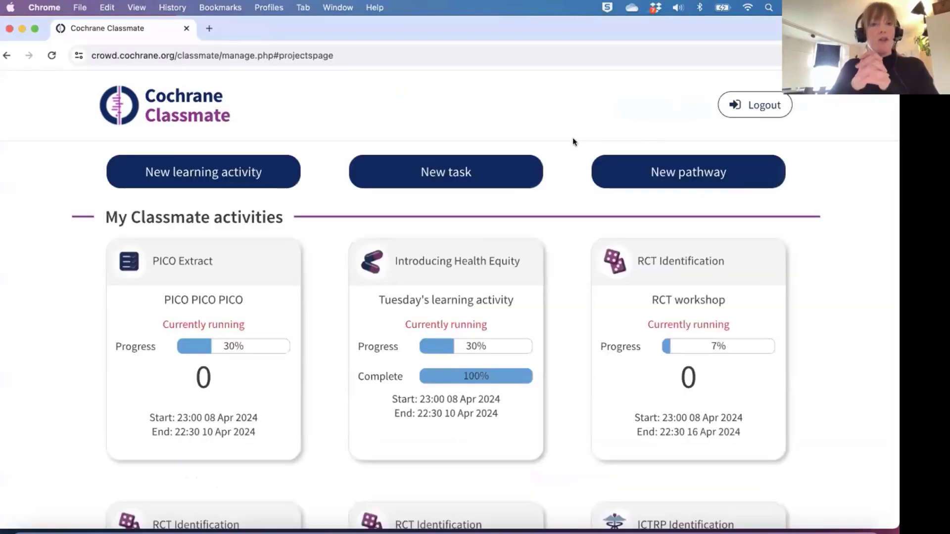
click(691, 171)
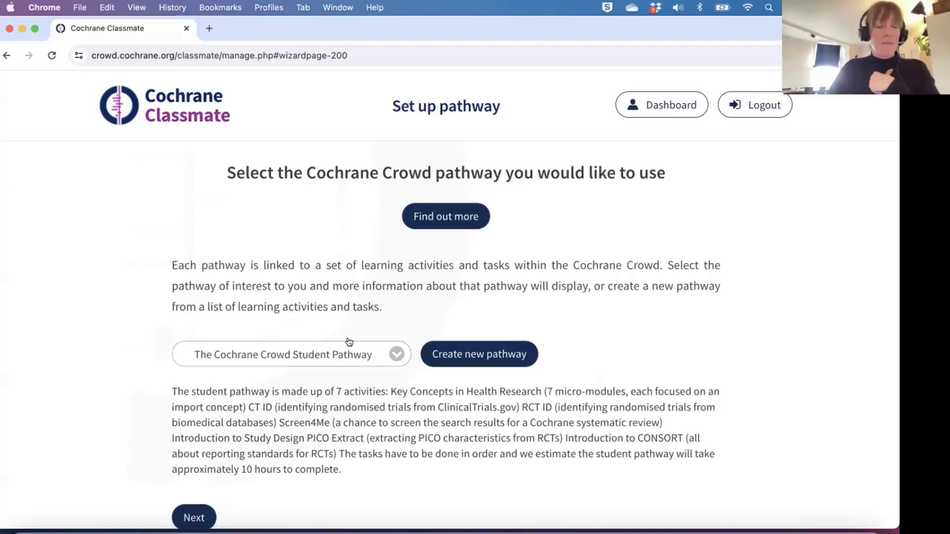
click(395, 355)
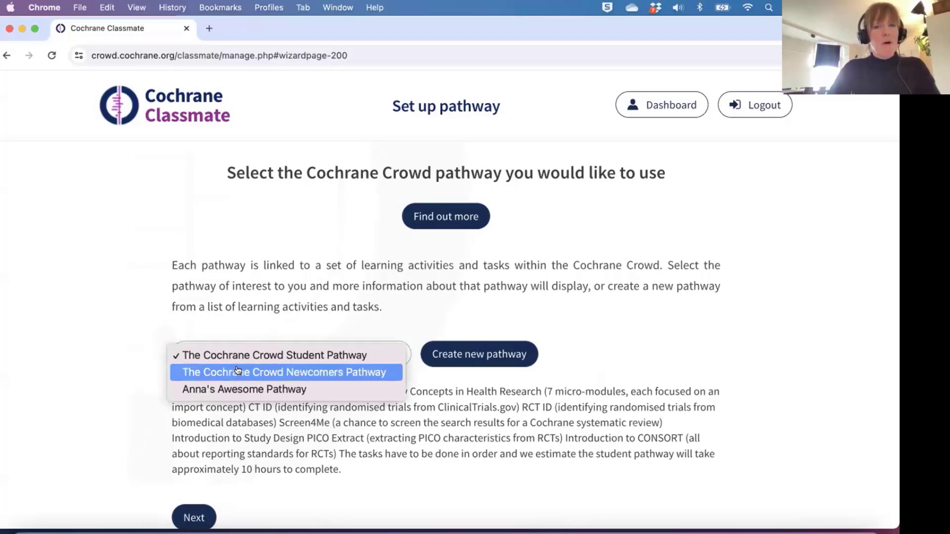
click(415, 322)
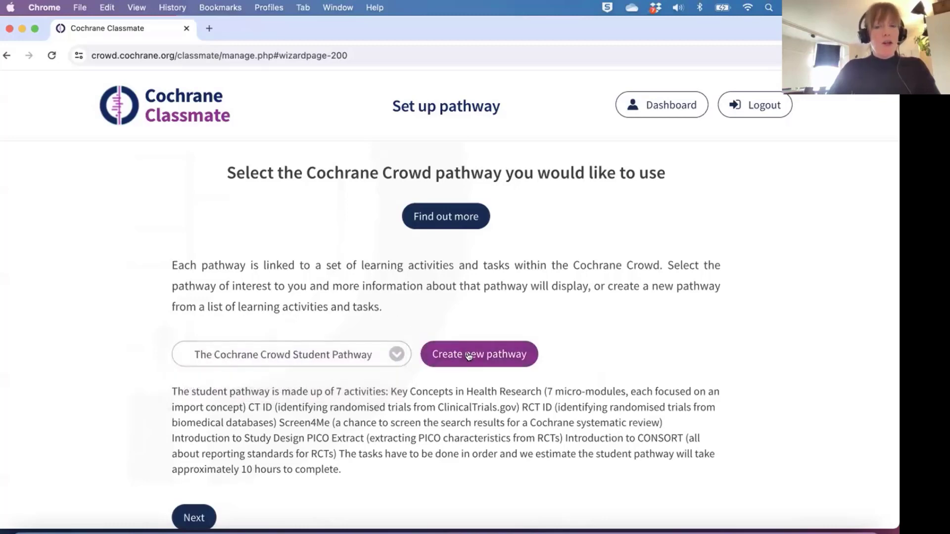
click(405, 355)
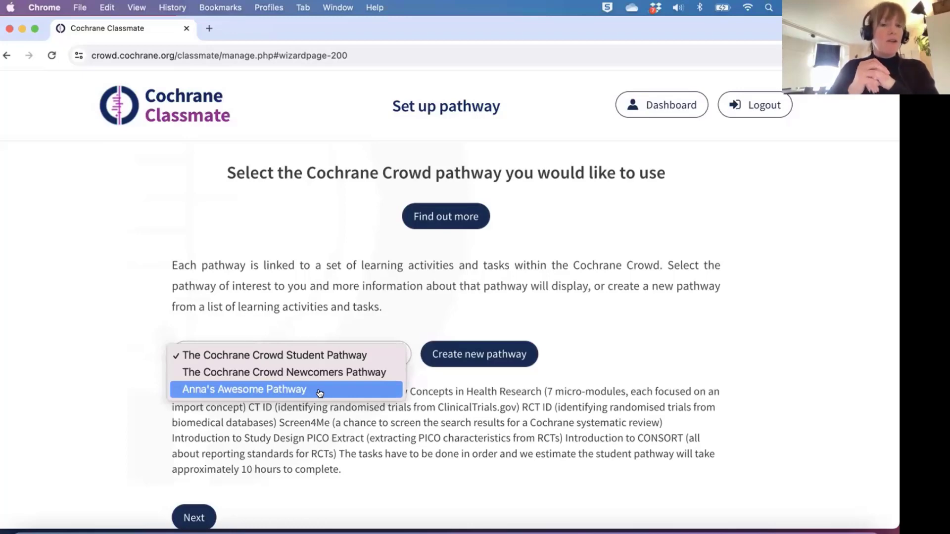
click(588, 370)
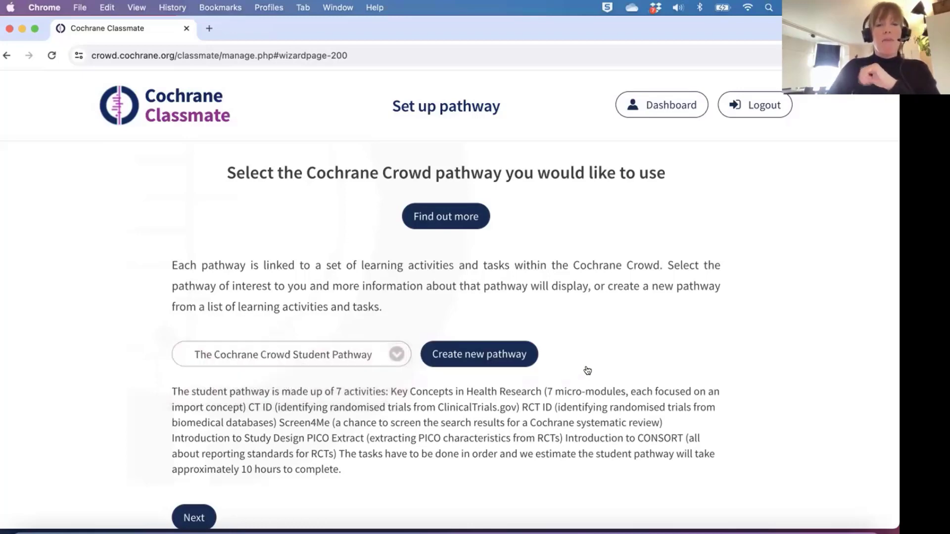
Create a new pathway named 'The 2024 Pathway'.
click(475, 356)
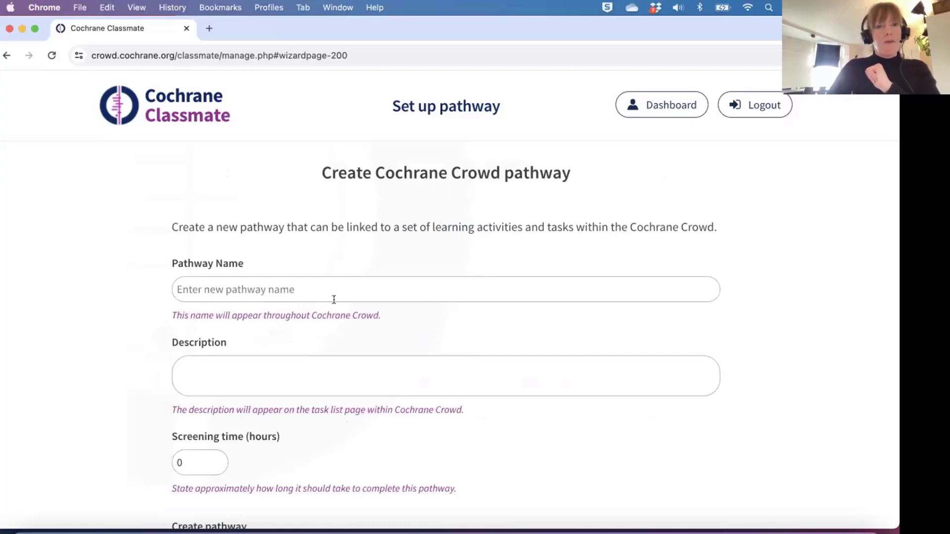
click(297, 285)
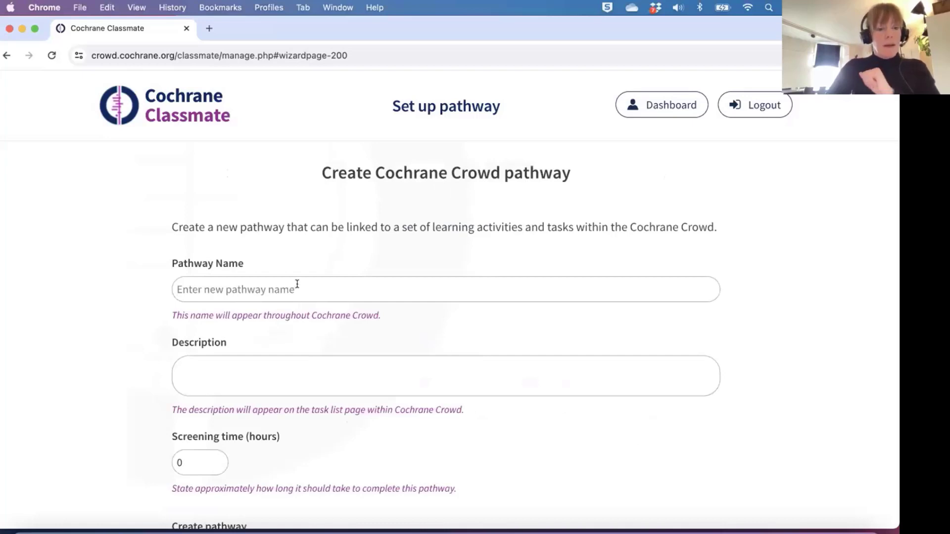
text(The 2024)
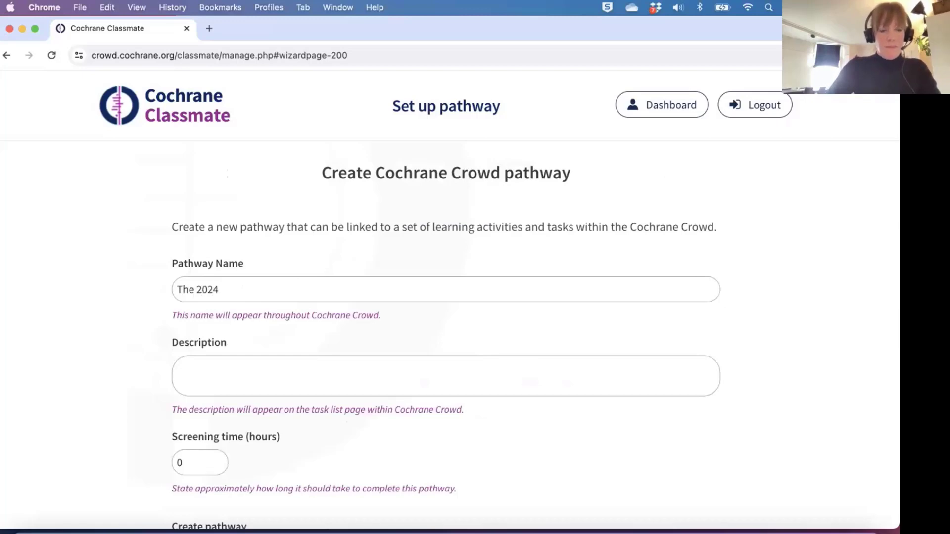
text( Path)
key(BackSpace)
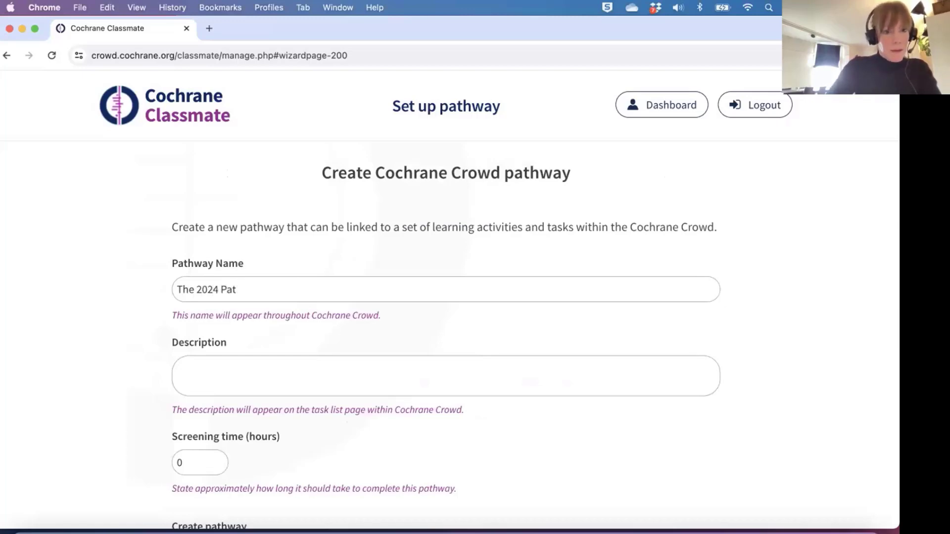
text(hway)
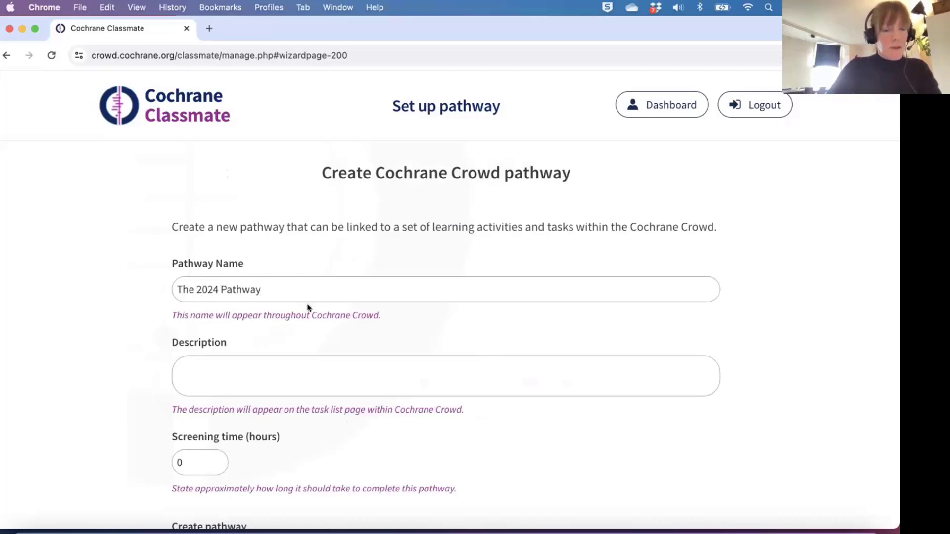
Give it the description 'I hope you enjoy these fun activities', correcting the typos.
click(237, 373)
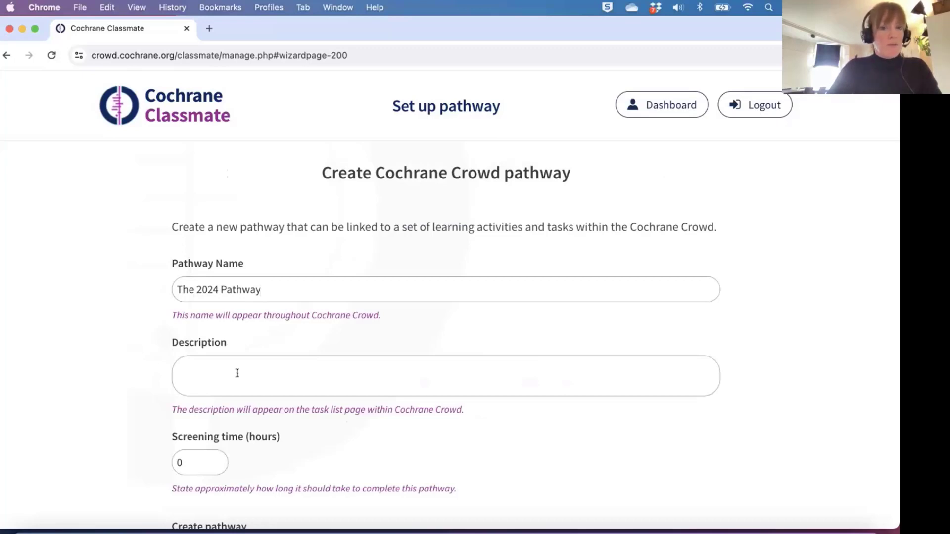
scroll(237, 373, down, 1)
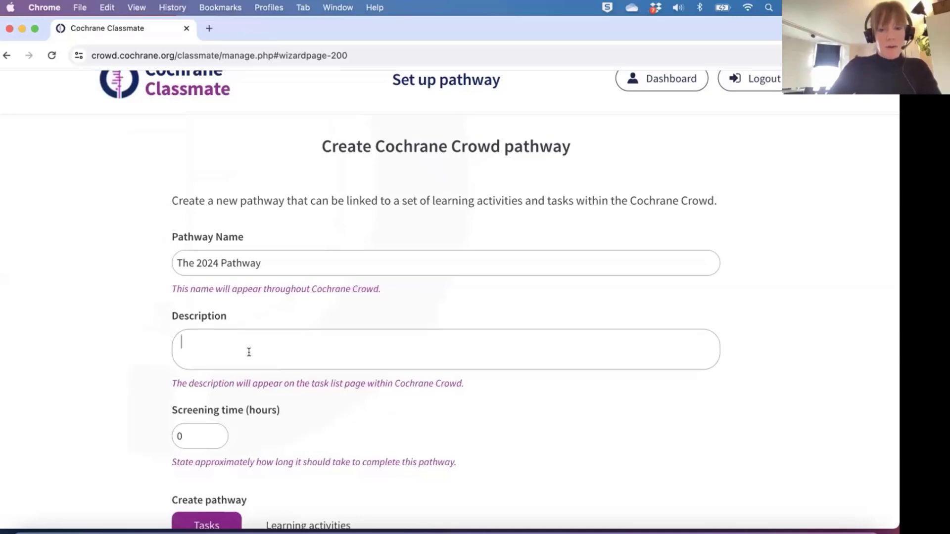
text(Join)
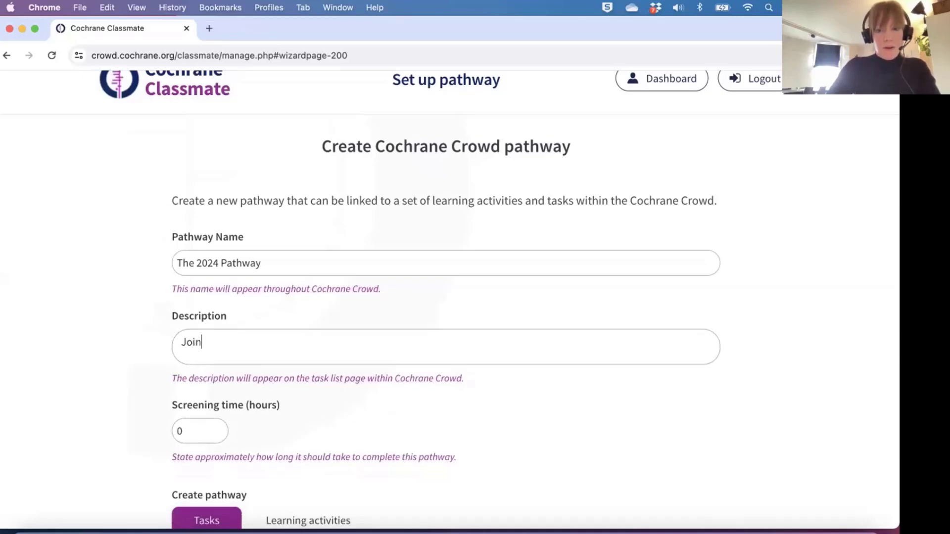
key(BackSpace)
key(BackSpace)
key(BackSpace)
key(BackSpace)
text(I hop)
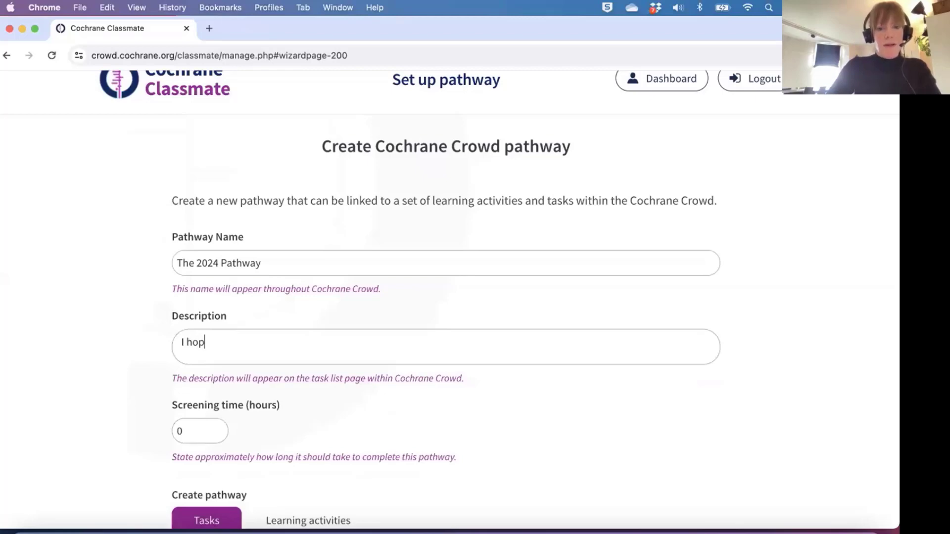
text(e yoiu enjo)
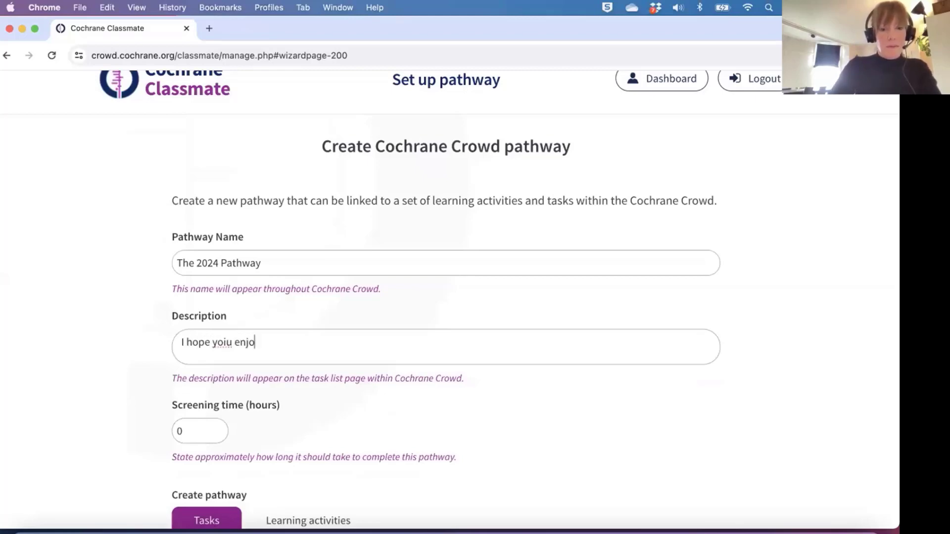
text(y this )
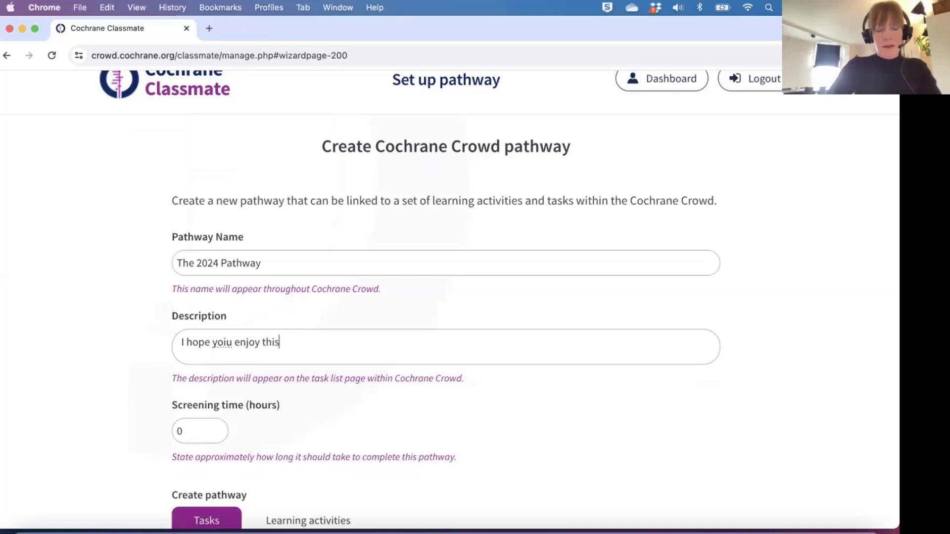
text(f)
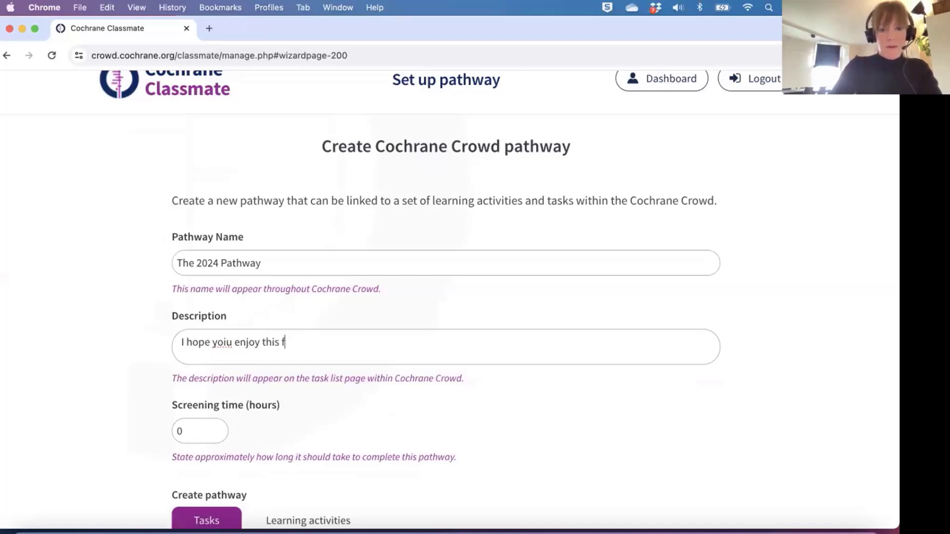
text(un se)
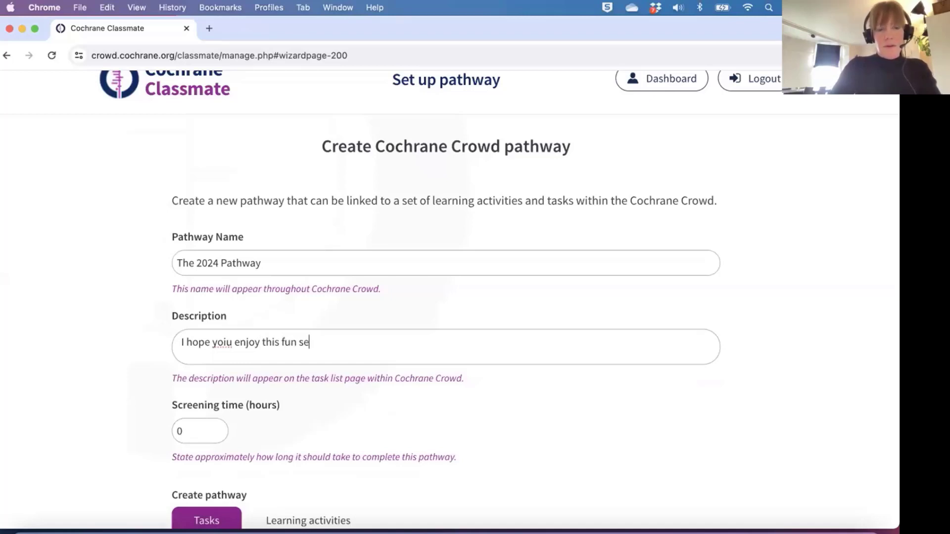
key(BackSpace)
key(BackSpace)
key(BackSpace)
key(BackSpace)
key(BackSpace)
key(BackSpace)
key(BackSpace)
key(BackSpace)
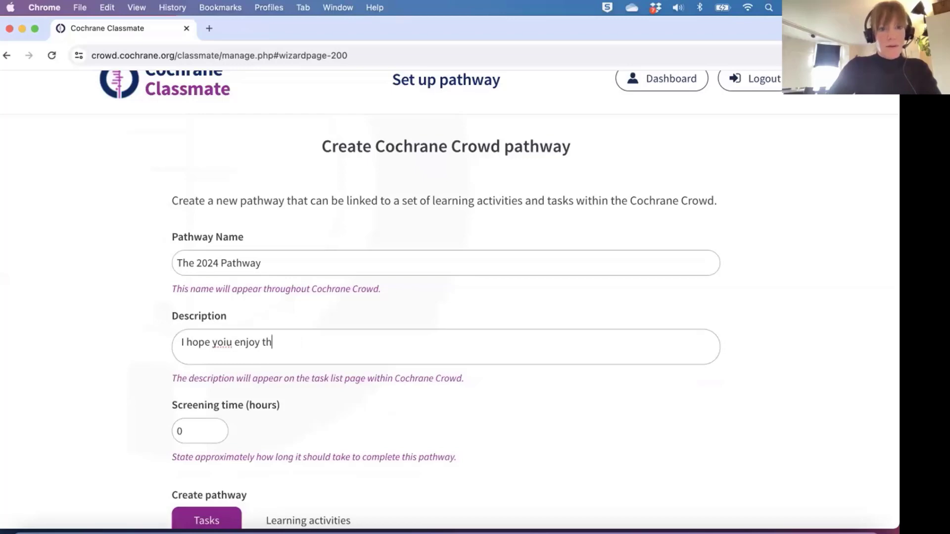
text(ese fun acy)
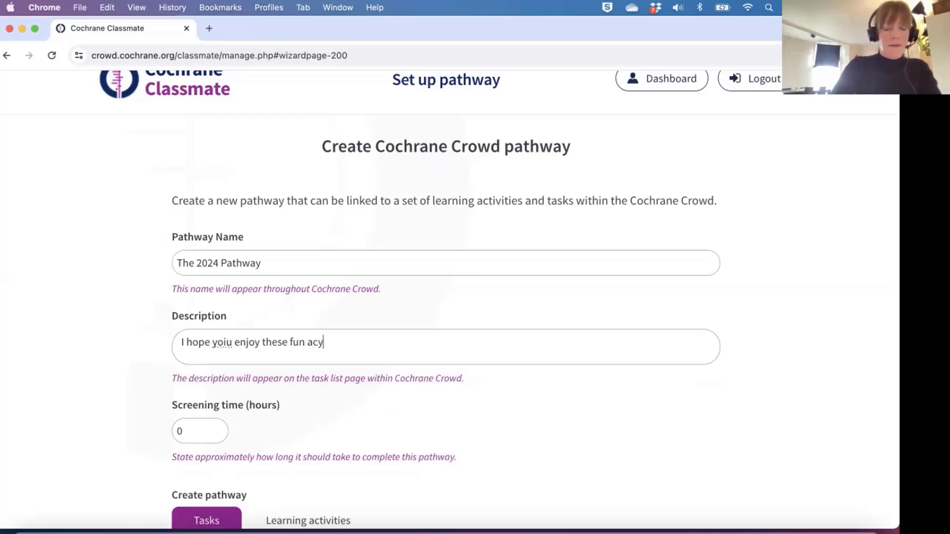
key(BackSpace)
text(tivities)
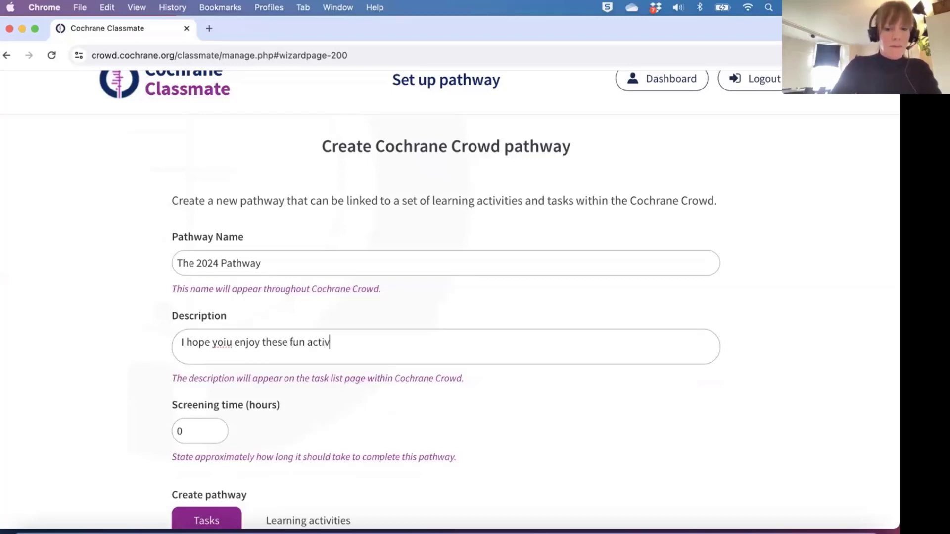
click(230, 341)
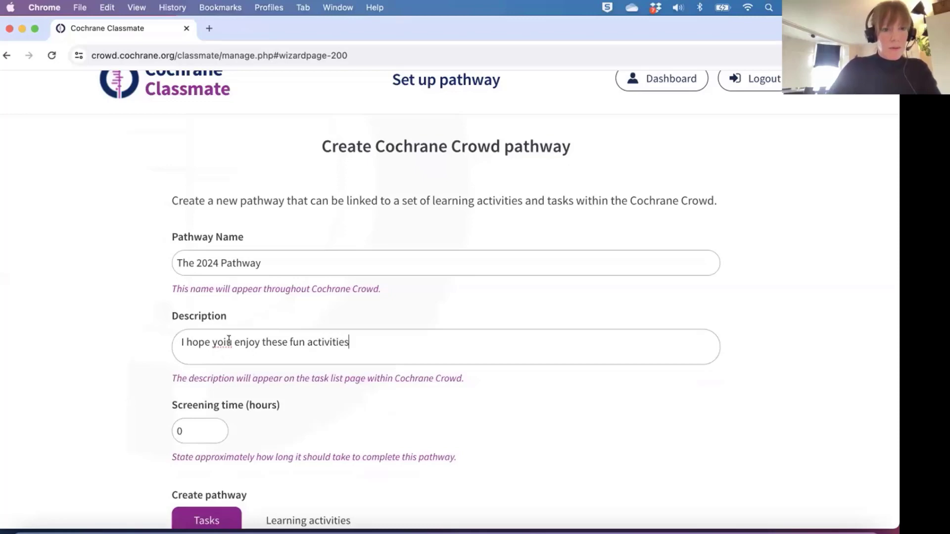
key(BackSpace)
key(BackSpace)
text(u)
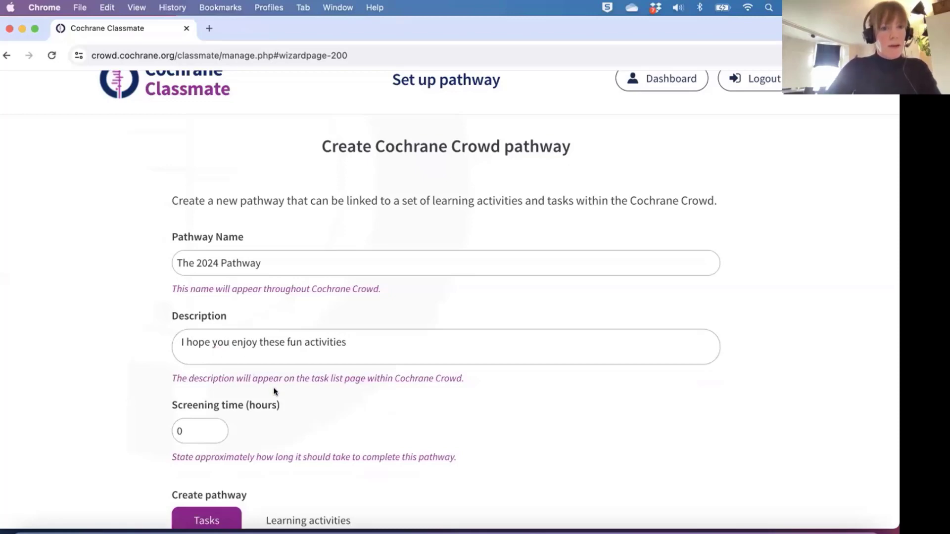
scroll(276, 392, down, 3)
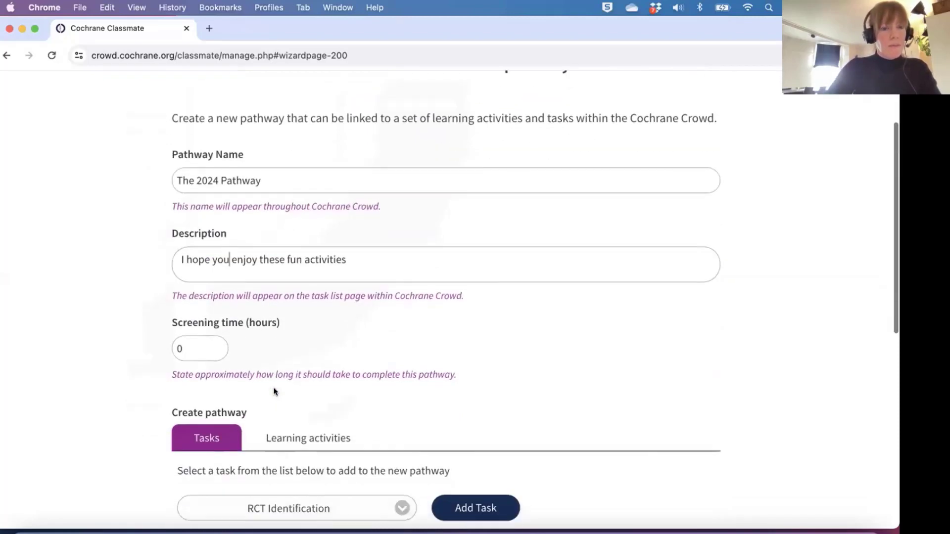
Select Key Concepts in Health Research from the Learning activities dropdown.
click(196, 344)
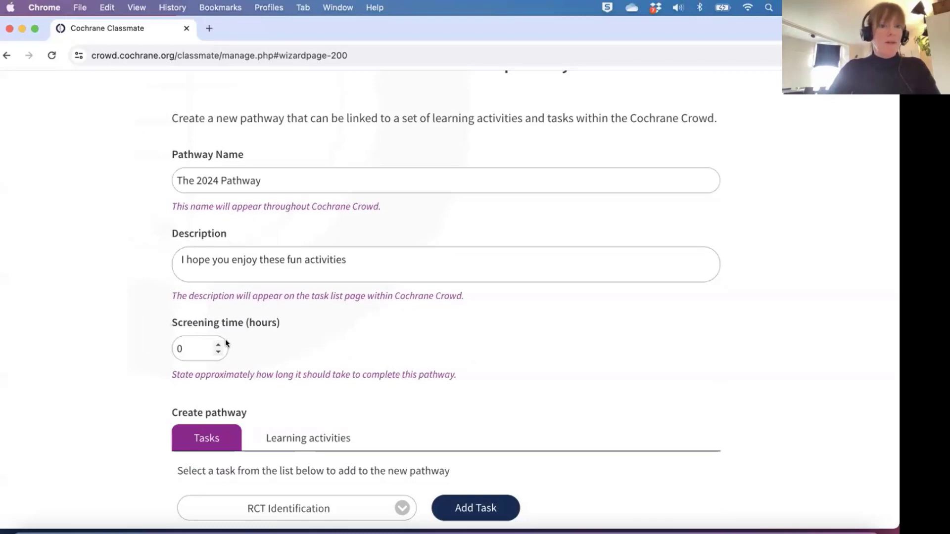
scroll(225, 341, down, 3)
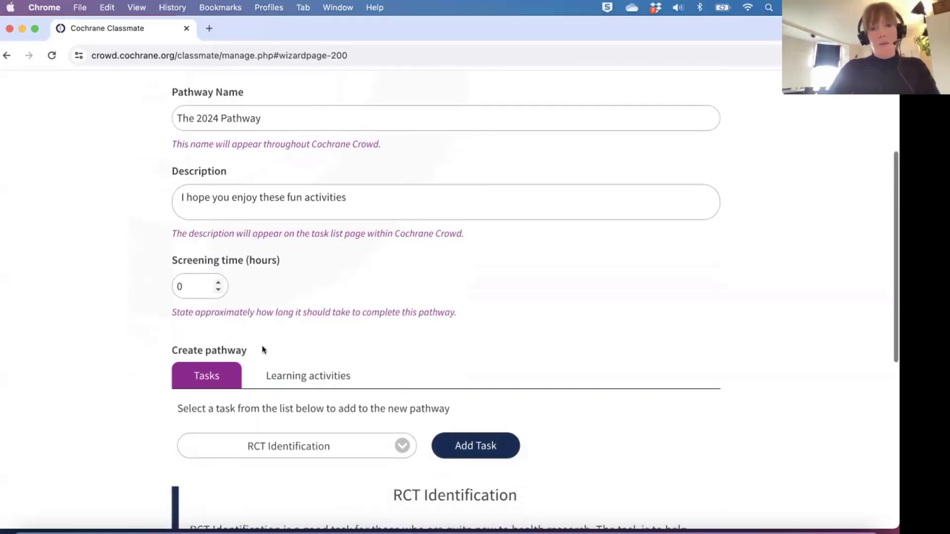
scroll(263, 346, down, 5)
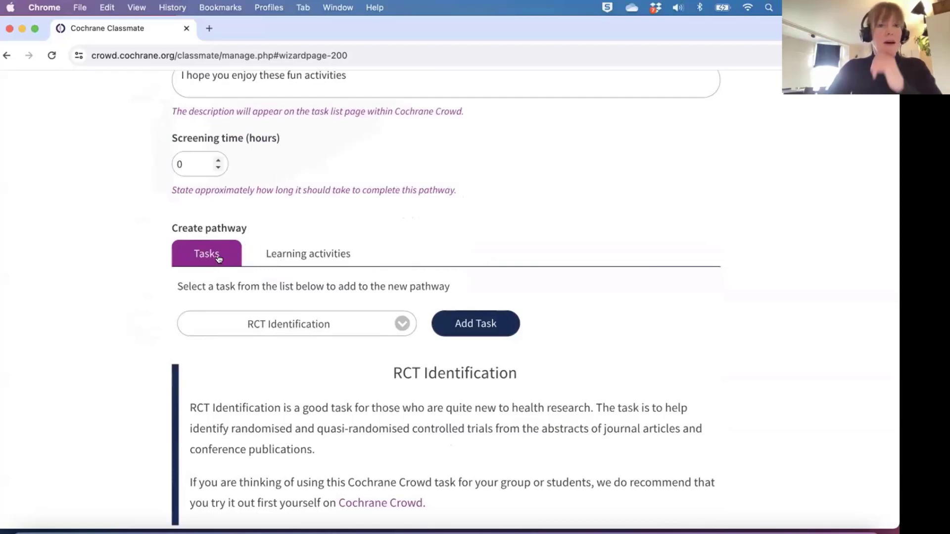
click(286, 255)
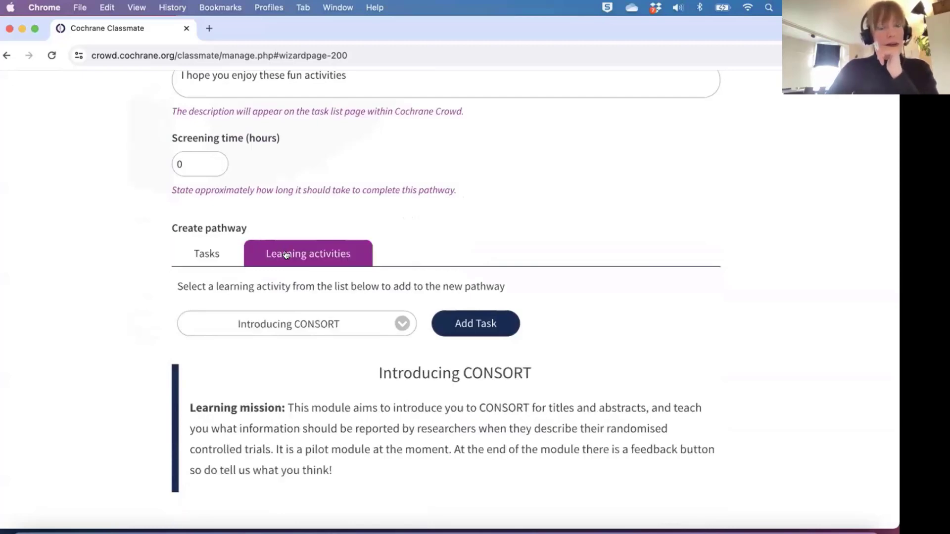
click(400, 325)
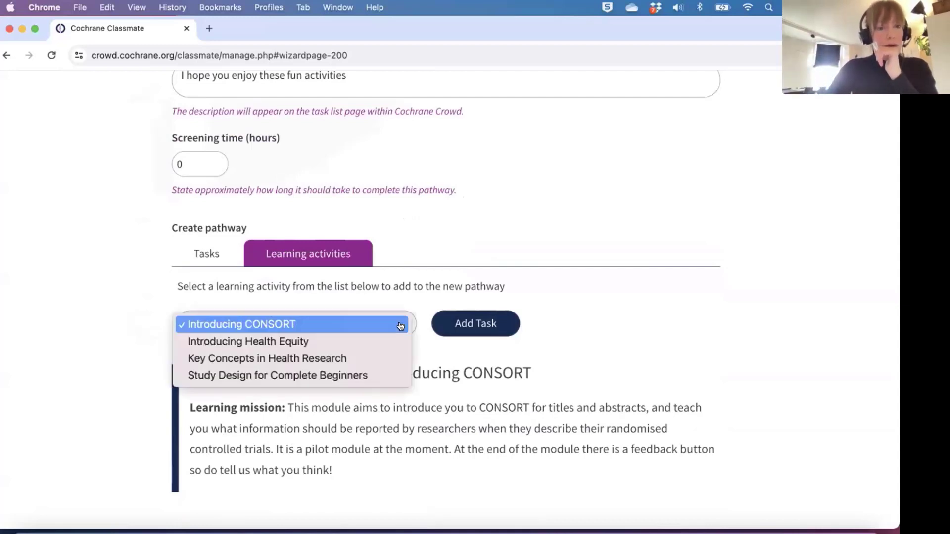
click(350, 358)
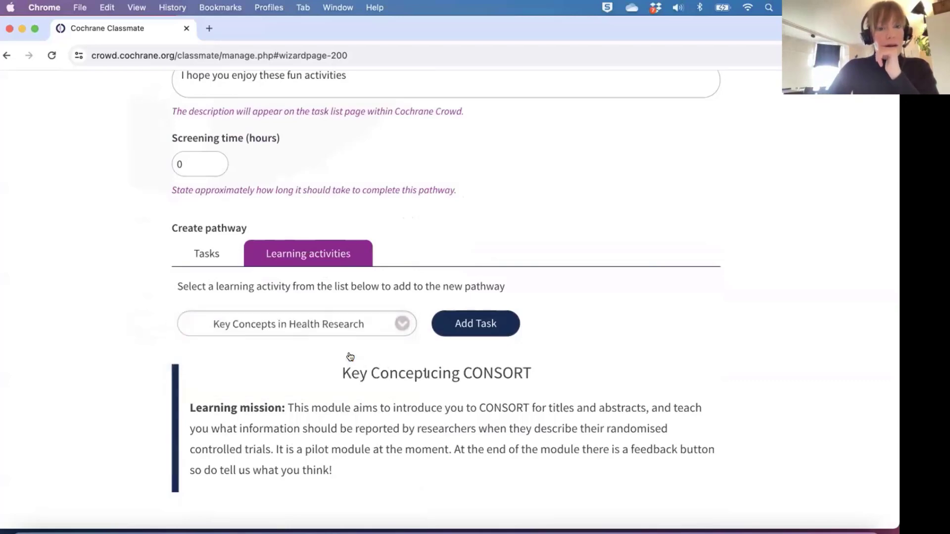
Add Key Concepts in Health Research as activity 1, then show the RCT Identification task option.
click(455, 330)
scroll(435, 381, down, 5)
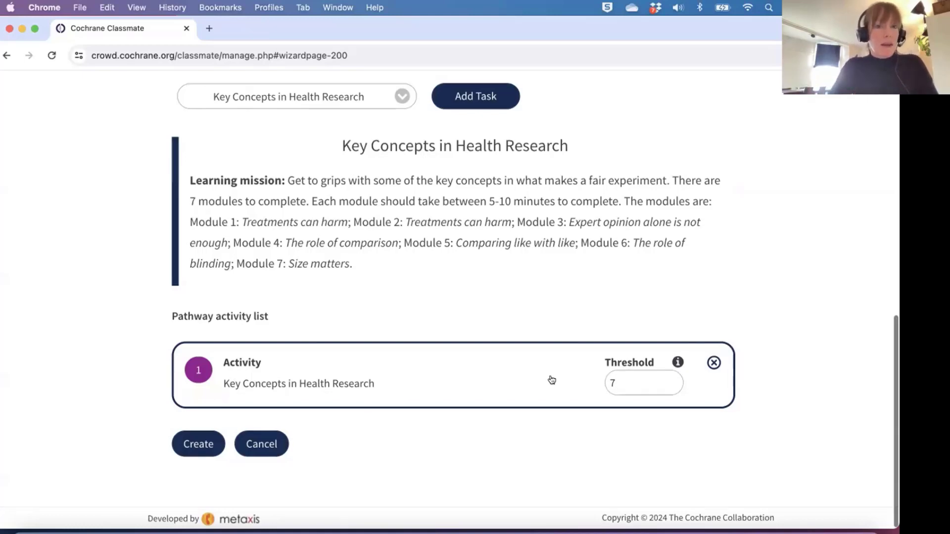
scroll(552, 379, up, 3)
scroll(551, 377, down, 1)
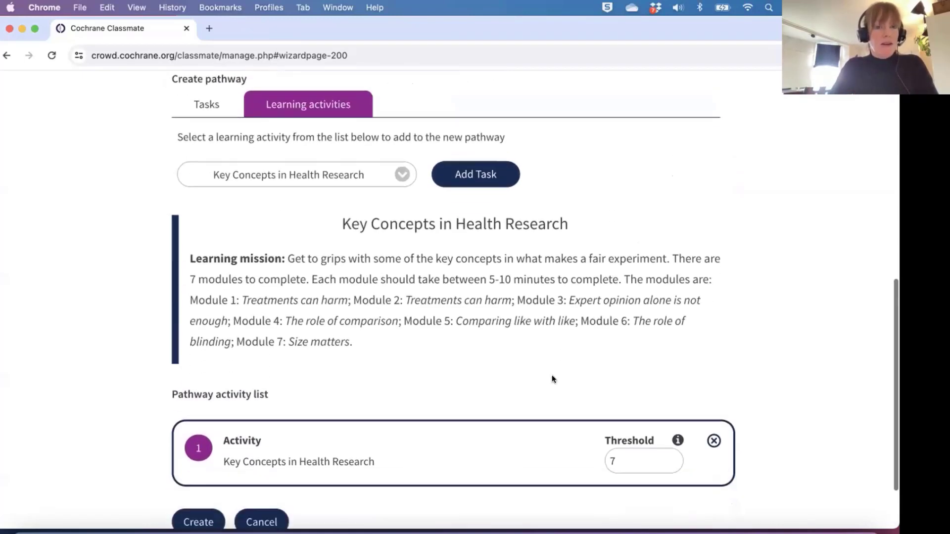
scroll(551, 377, up, 3)
click(214, 221)
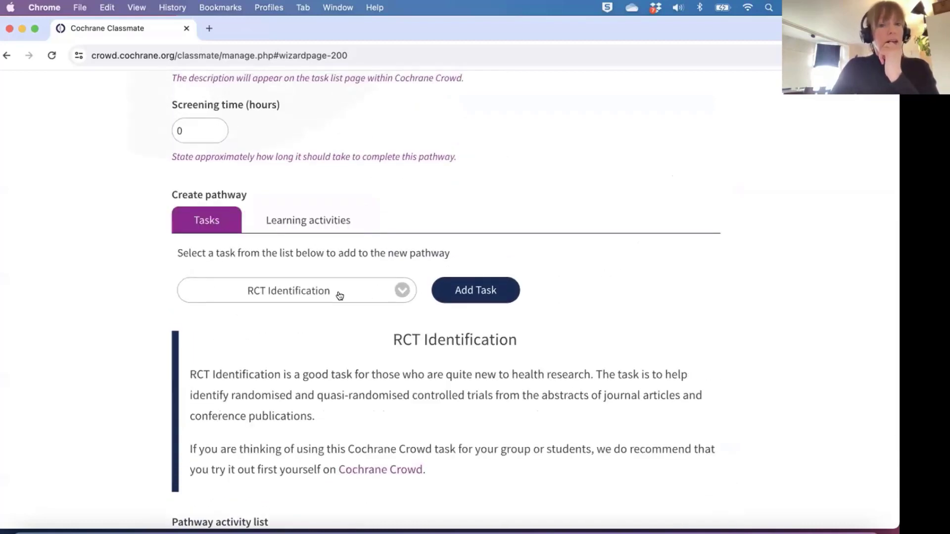
Add RCT Identification as pathway activity 2 with a threshold of 10.
click(488, 292)
scroll(479, 309, down, 6)
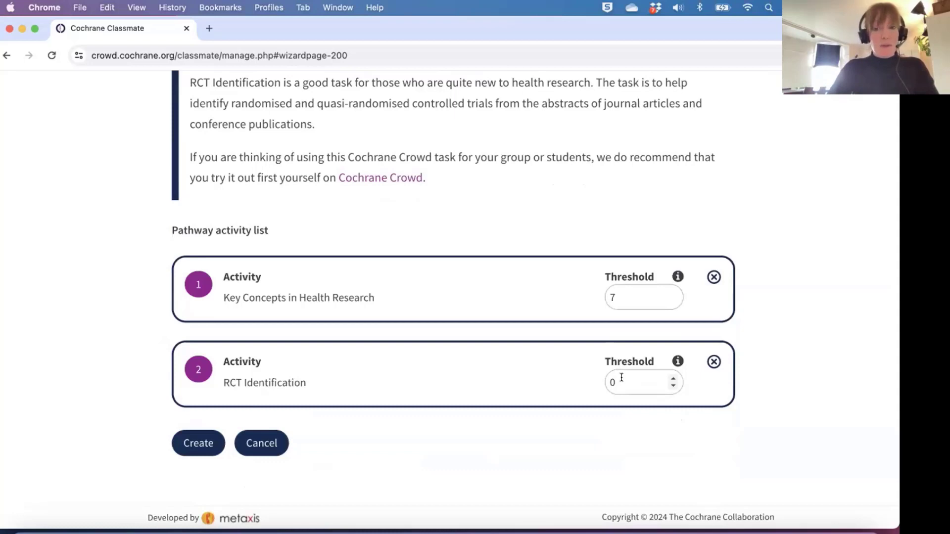
key(BackSpace)
text(10)
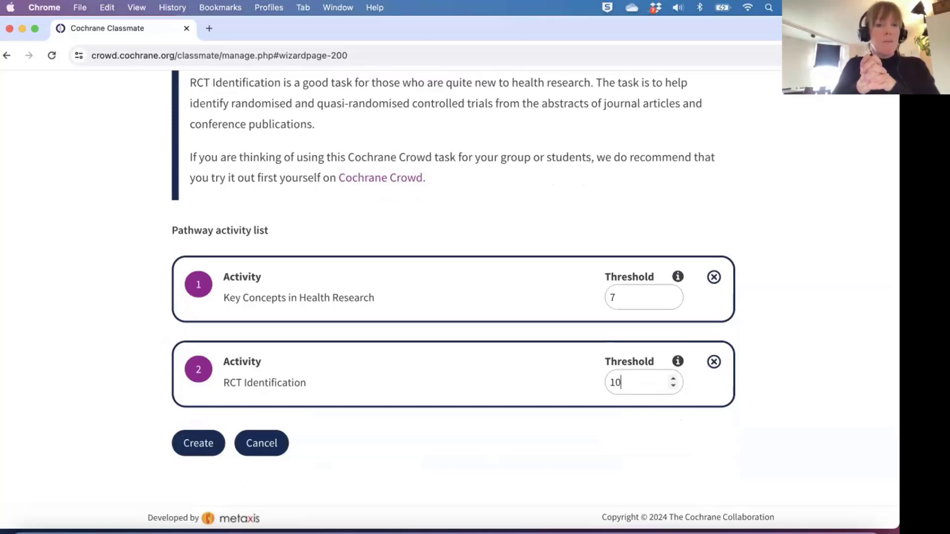
scroll(542, 408, up, 5)
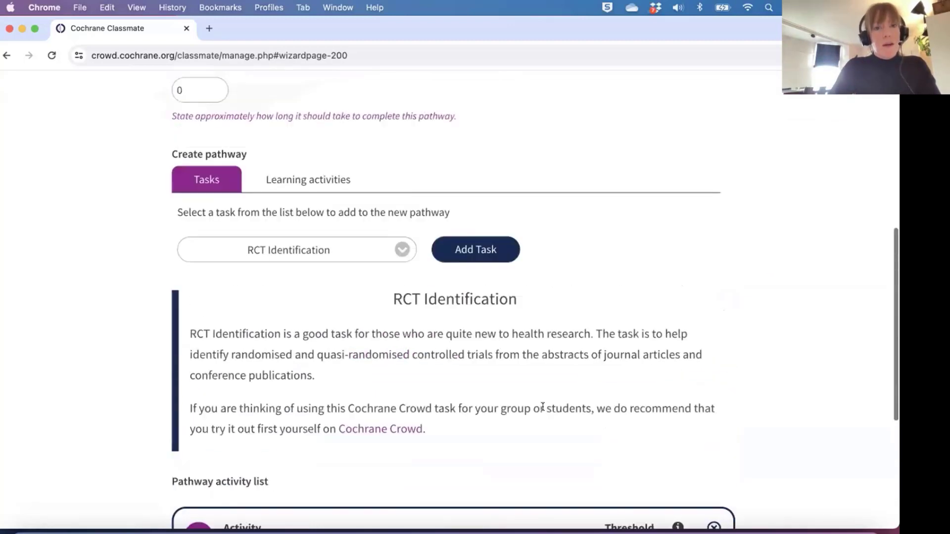
Add the learning activity Study Design for Complete Beginners as the third pathway activity.
click(295, 182)
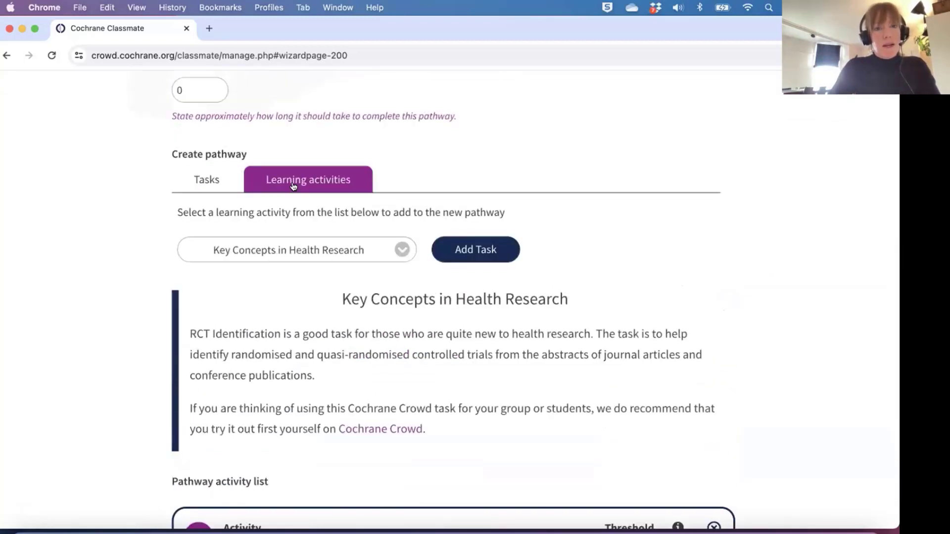
click(401, 250)
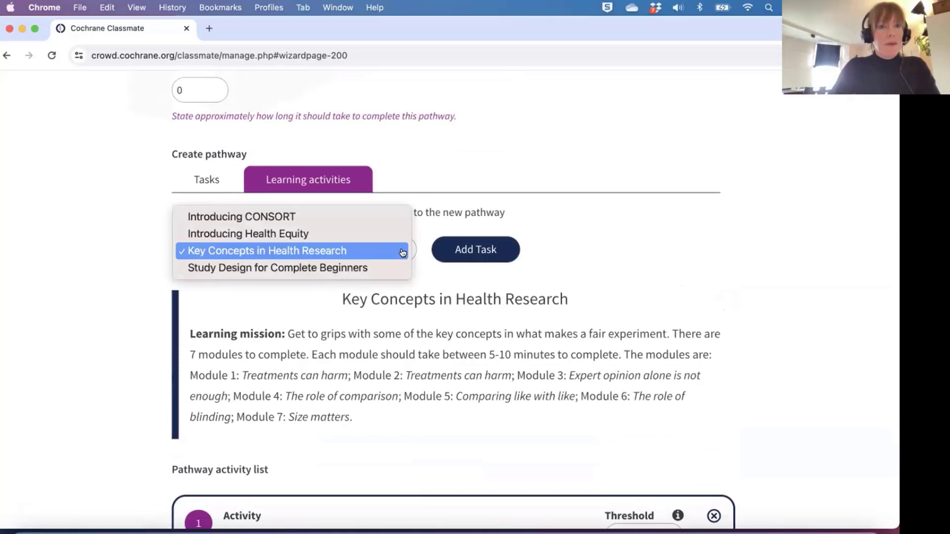
click(354, 269)
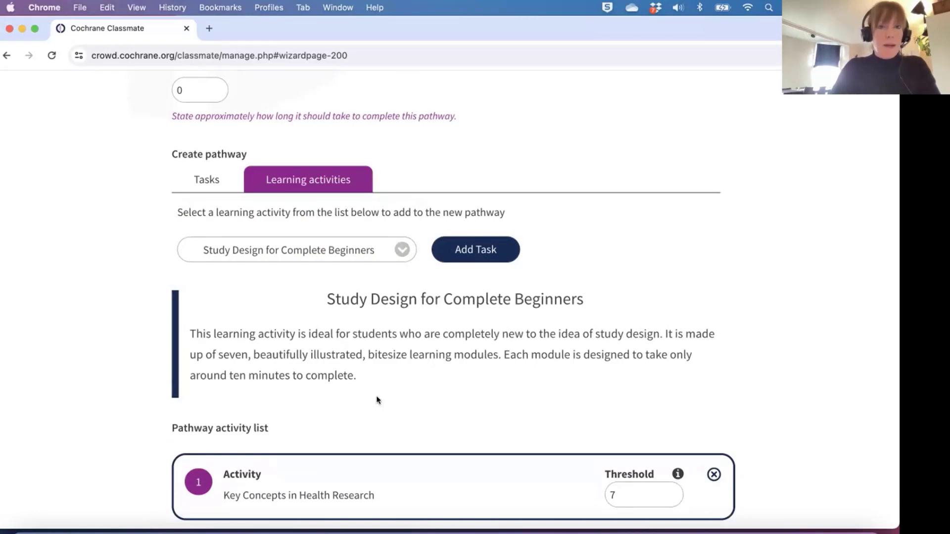
click(475, 251)
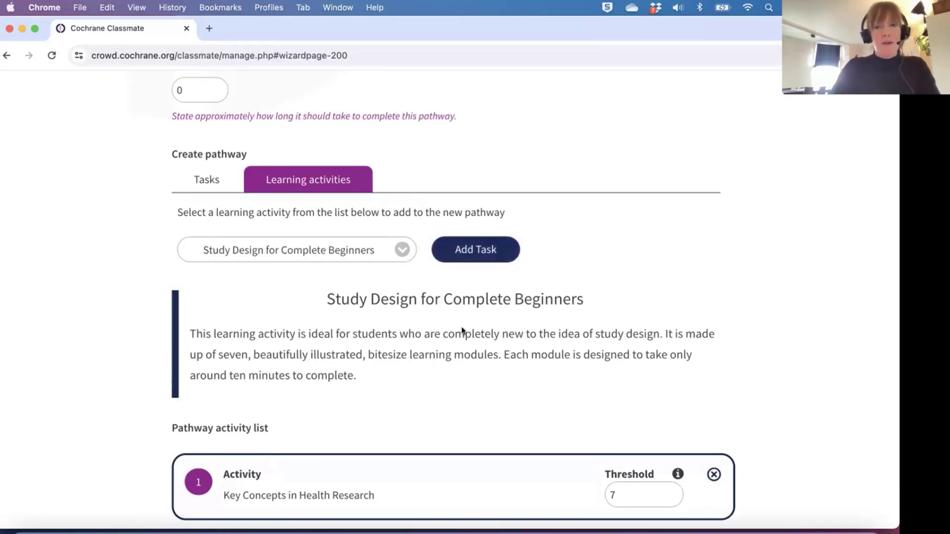
scroll(458, 347, down, 5)
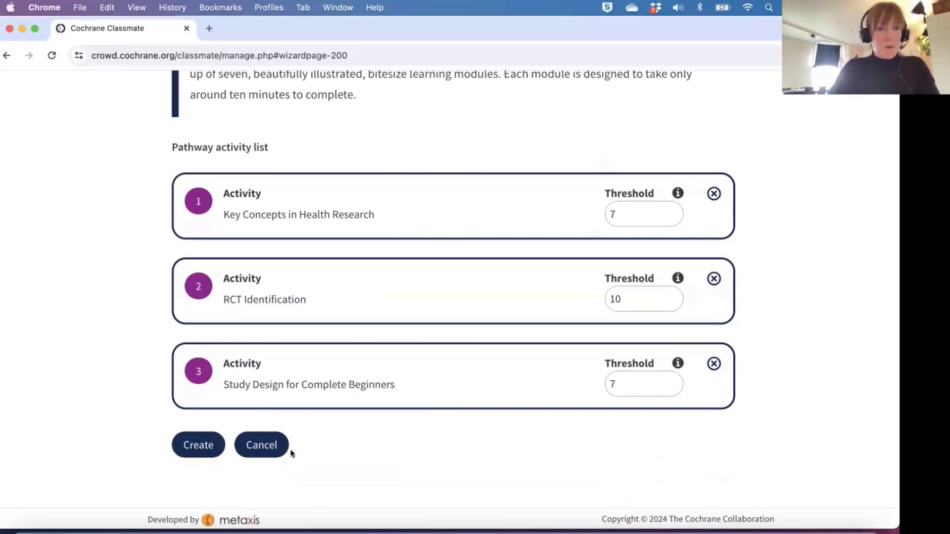
Try creating the pathway, dismiss the missing completion-time warning, and clear the screening time.
click(200, 445)
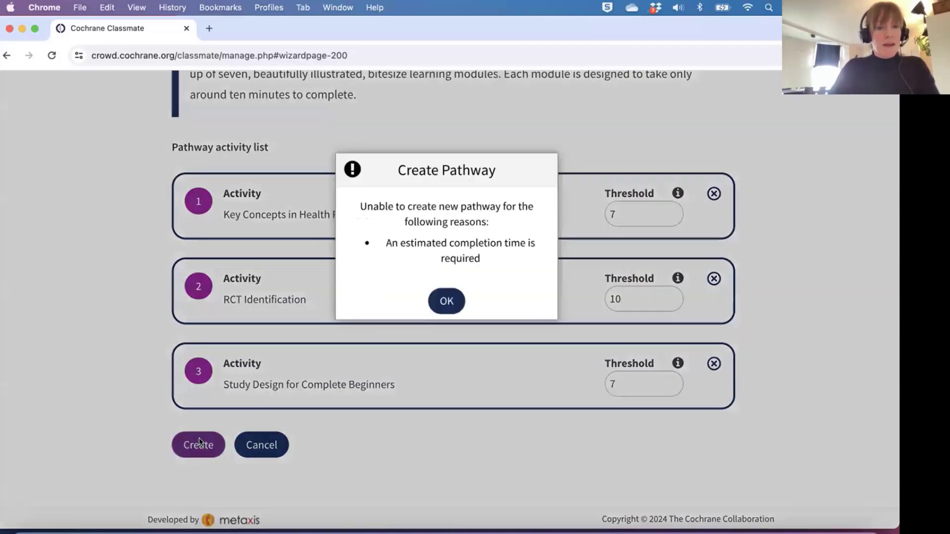
click(444, 302)
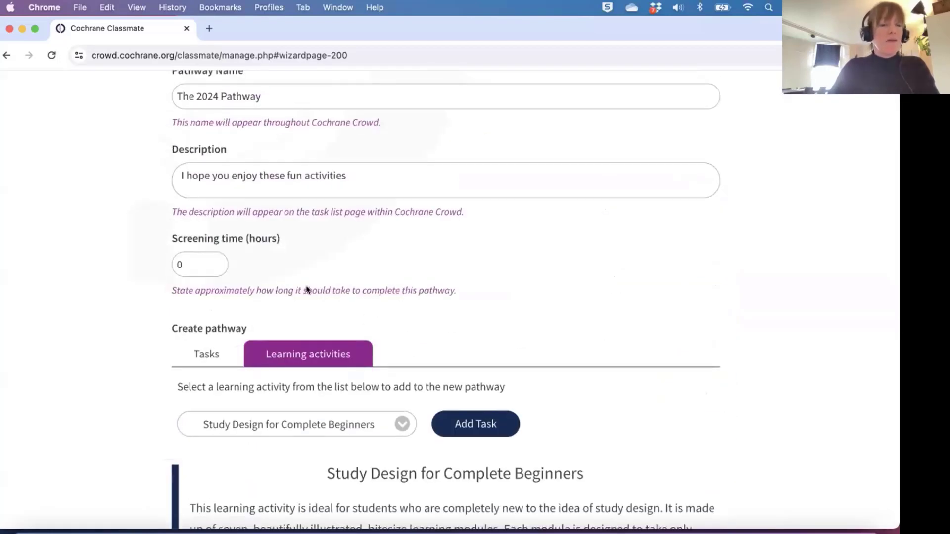
scroll(305, 290, down, 7)
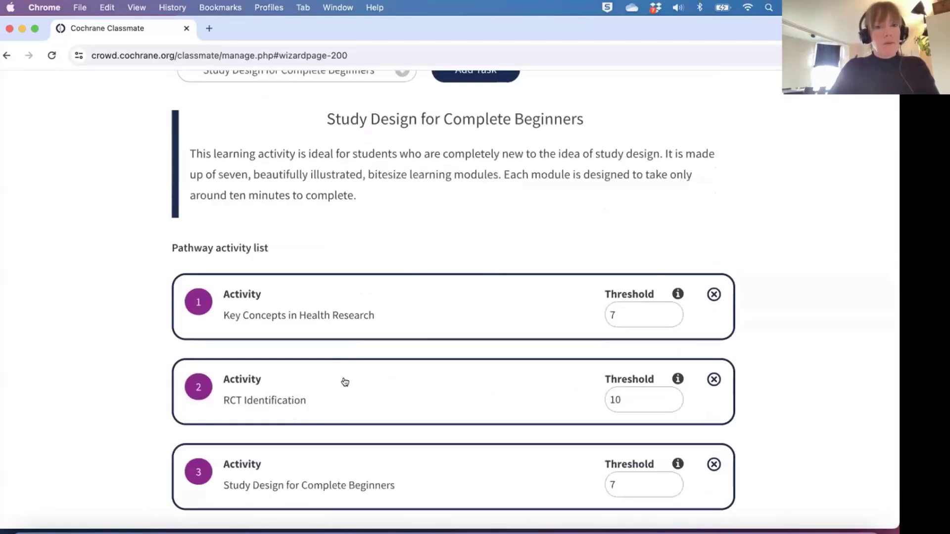
scroll(343, 405, up, 7)
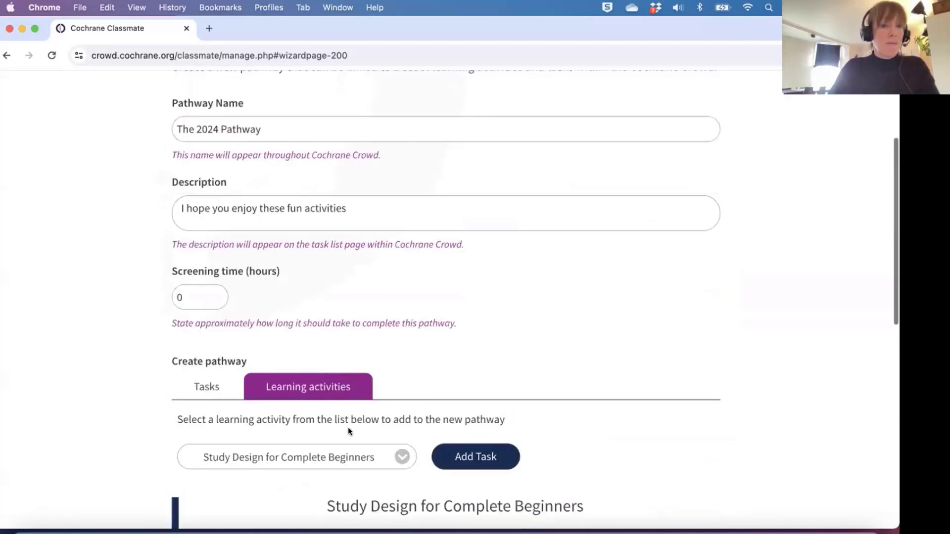
click(211, 300)
key(BackSpace)
Enter 3 screening hours, create The 2024 Pathway, keep it selected and continue to naming.
text(3)
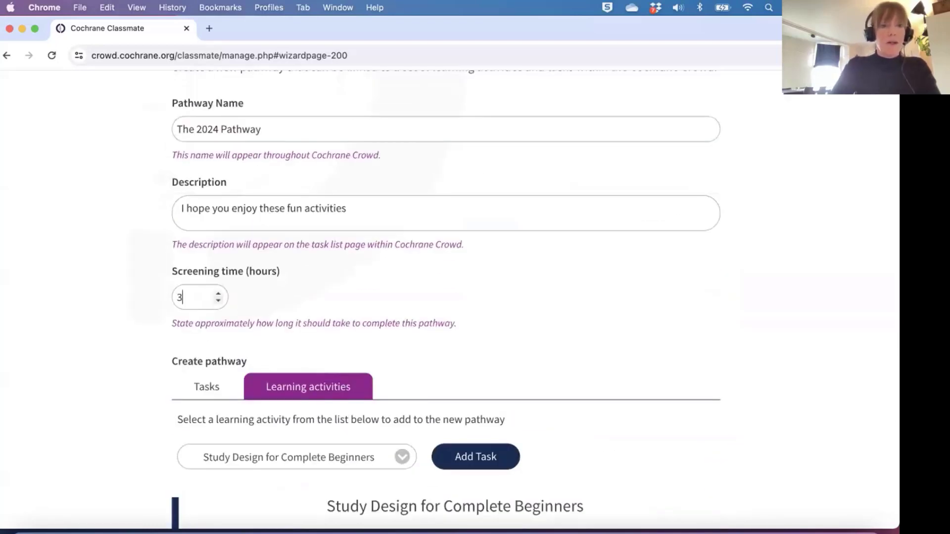
scroll(308, 300, down, 10)
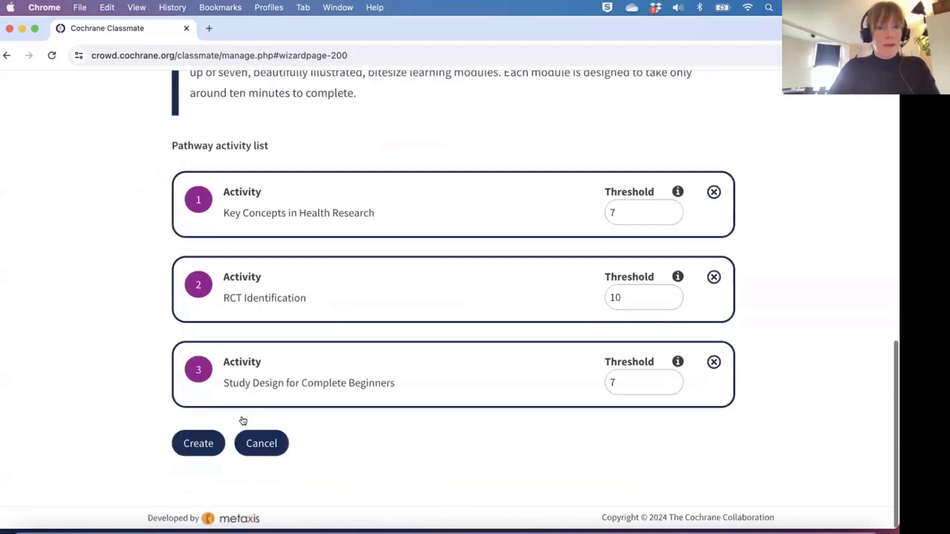
click(193, 446)
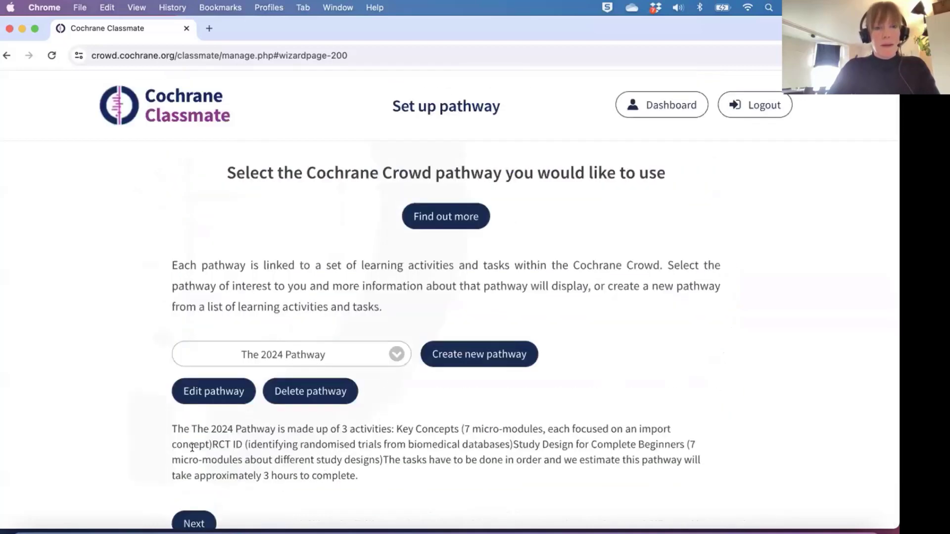
click(395, 356)
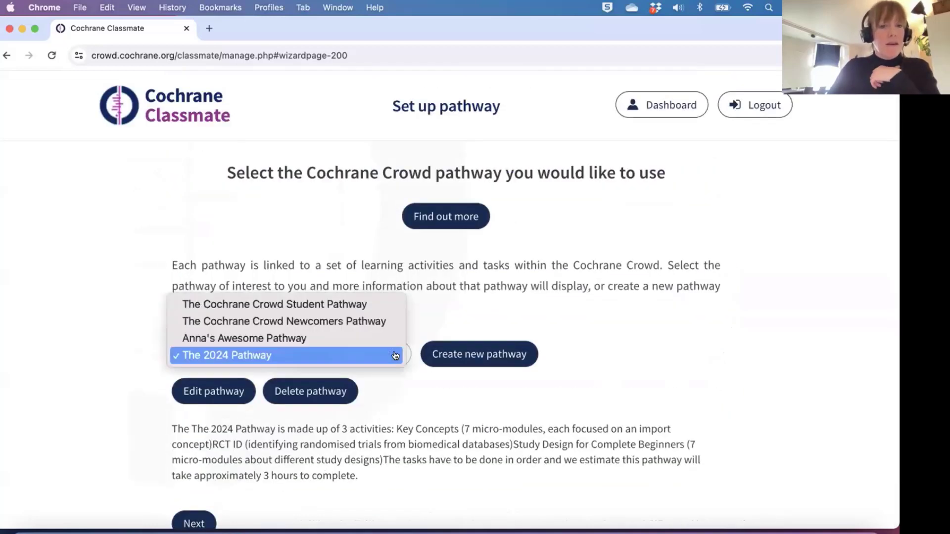
click(332, 355)
scroll(409, 418, down, 2)
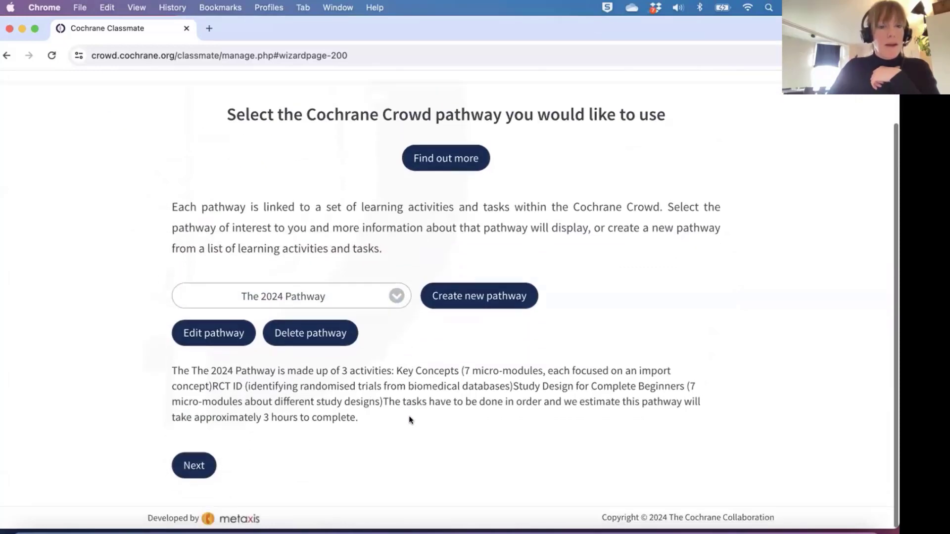
click(191, 465)
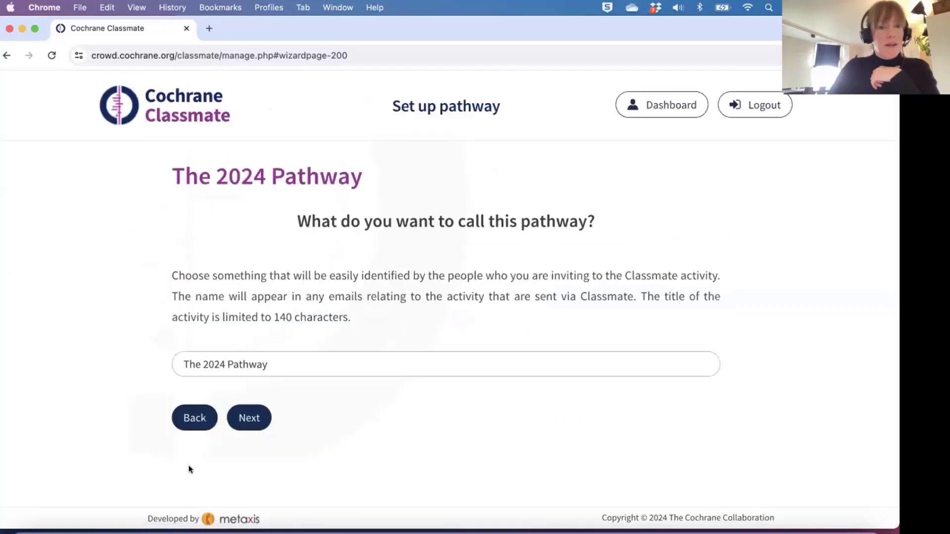
Accept the pathway name, affiliation and invitation description without changes.
click(247, 418)
click(247, 418)
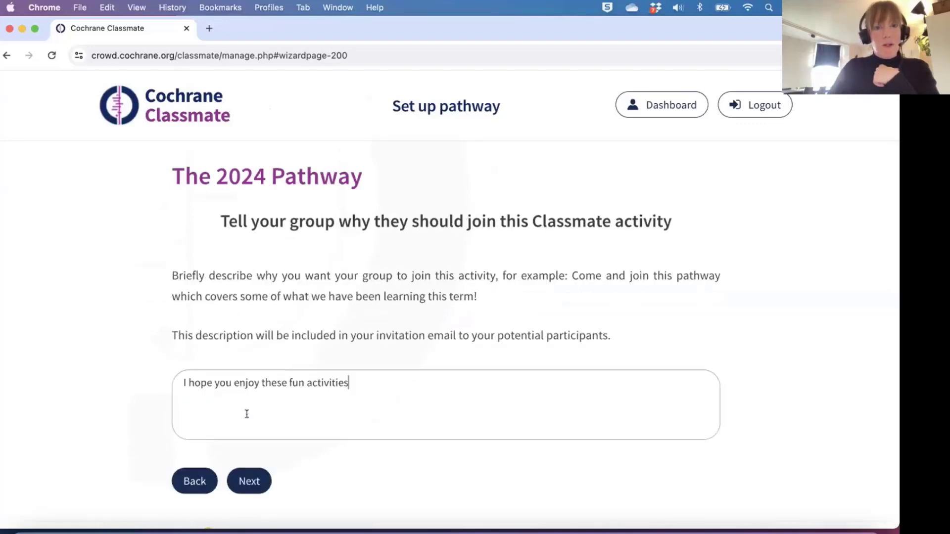
click(250, 478)
Set the pathway start date to 9 April 2024 and end date to 14 May 2024.
click(302, 400)
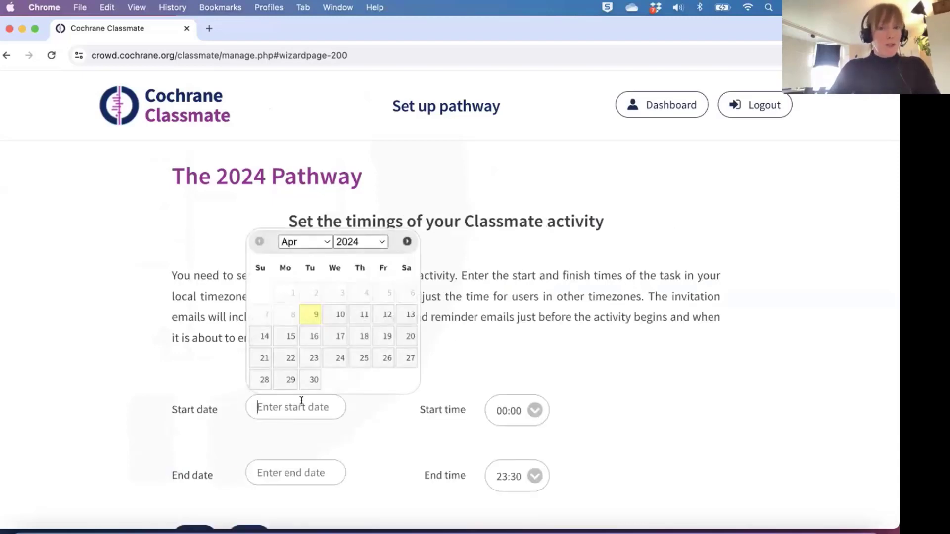
click(311, 313)
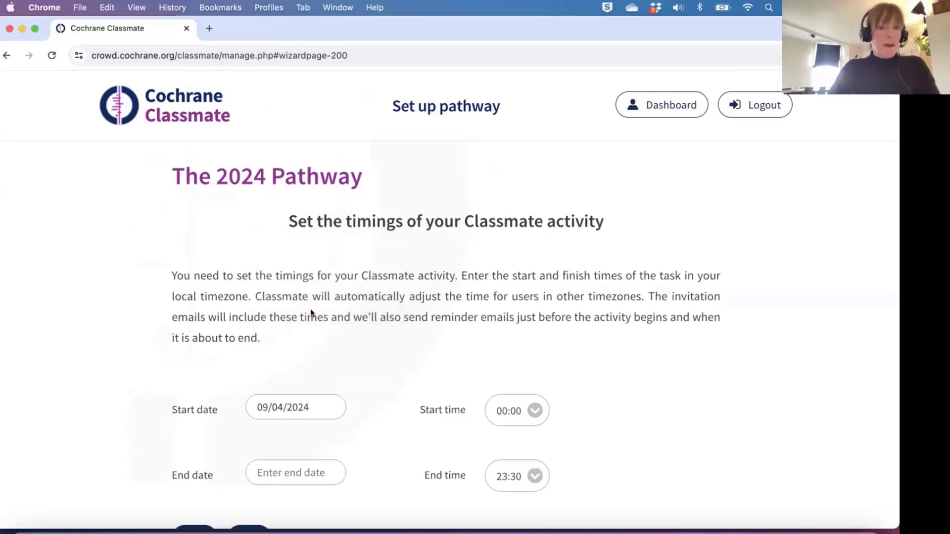
click(298, 476)
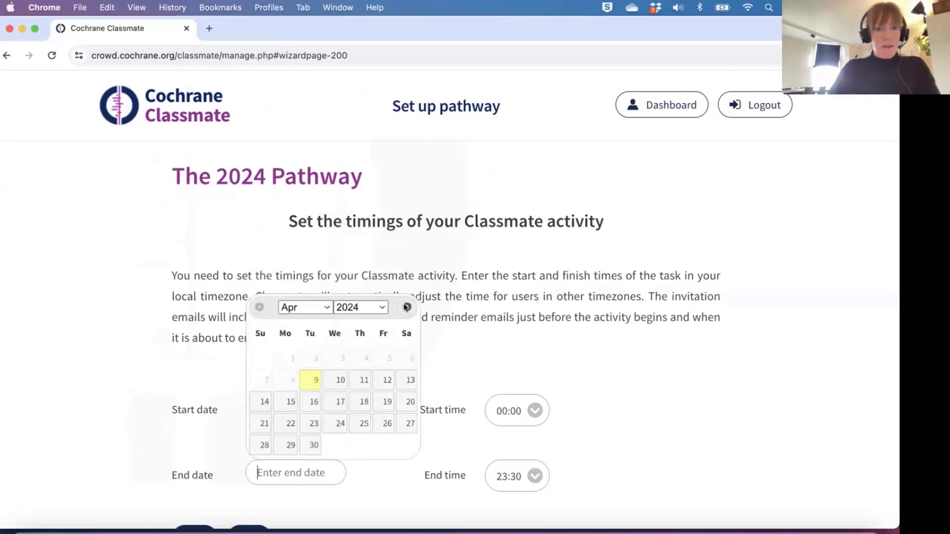
click(325, 307)
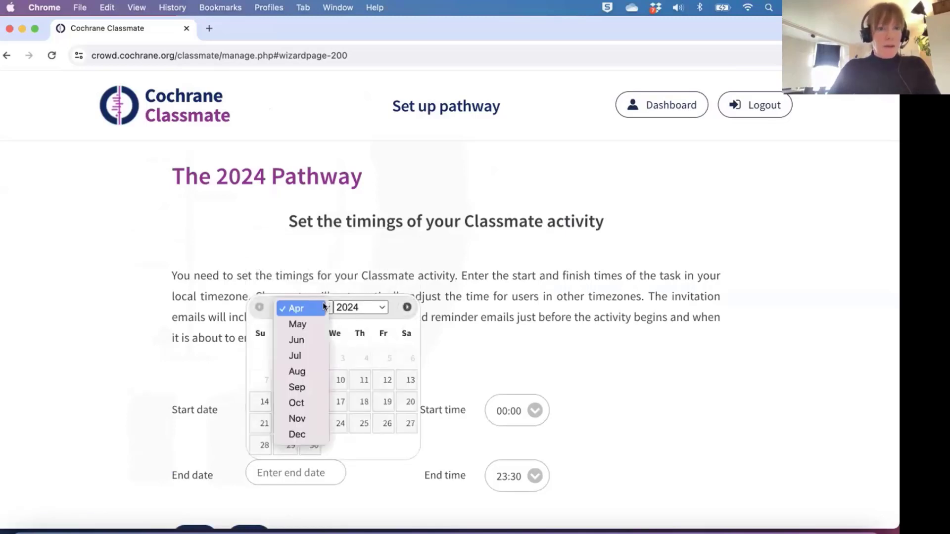
click(302, 323)
click(308, 402)
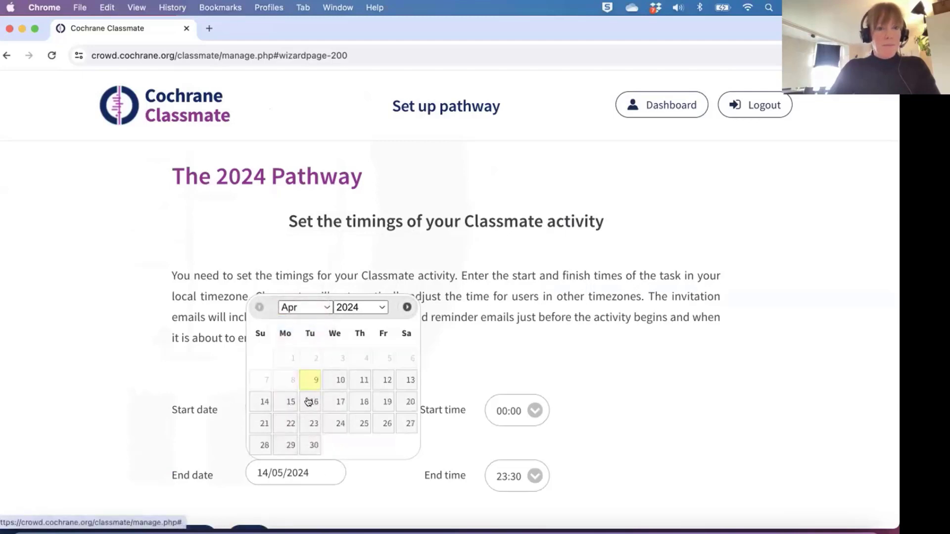
scroll(366, 445, down, 3)
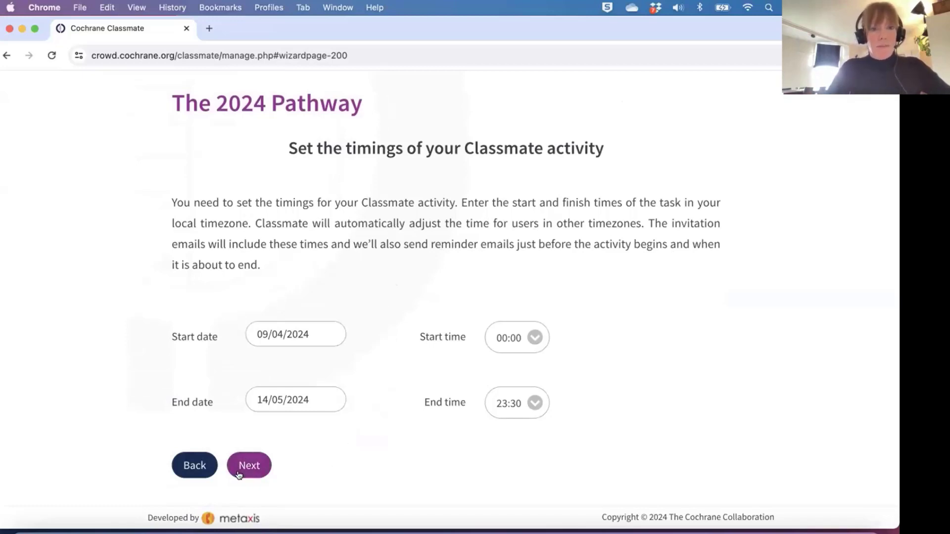
Enter one participant's e-mail address in Participant emails and save The 2024 Pathway.
click(251, 465)
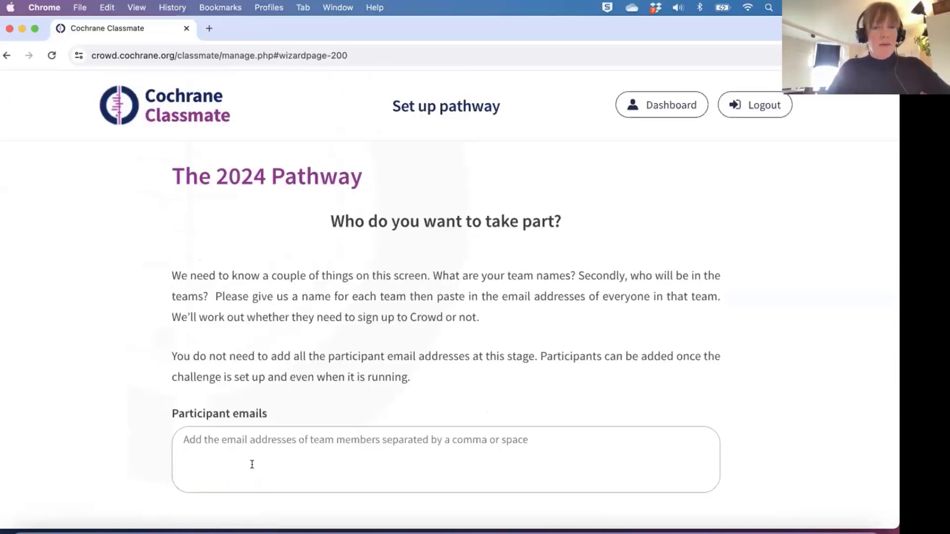
scroll(359, 381, down, 1)
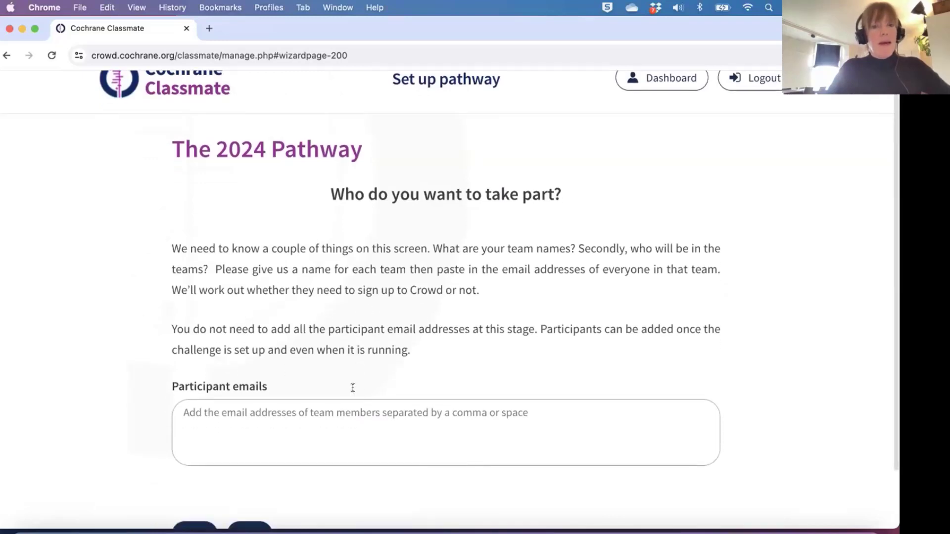
click(343, 414)
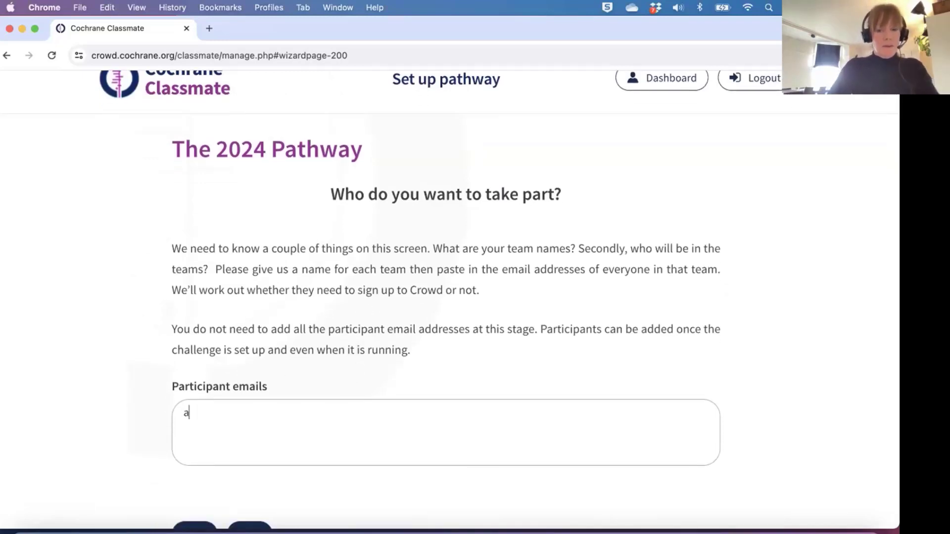
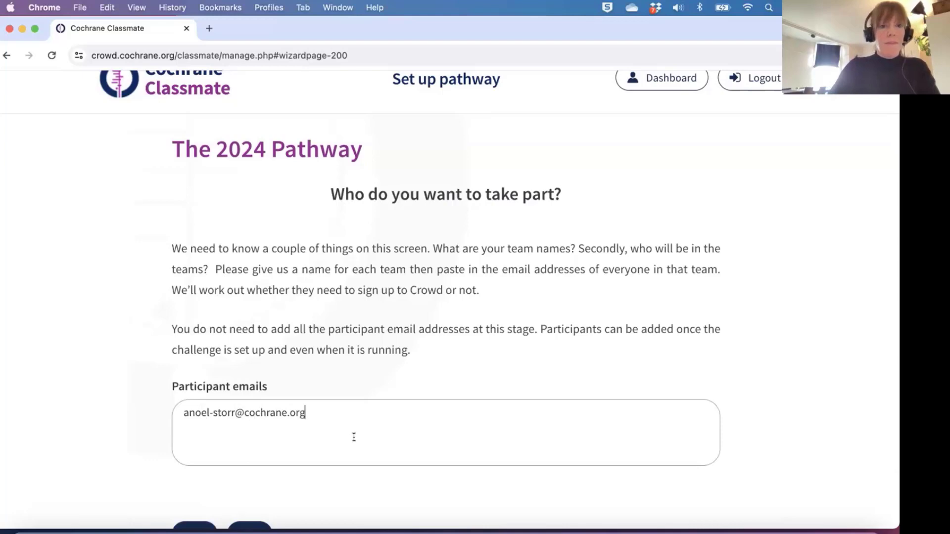
scroll(353, 437, down, 2)
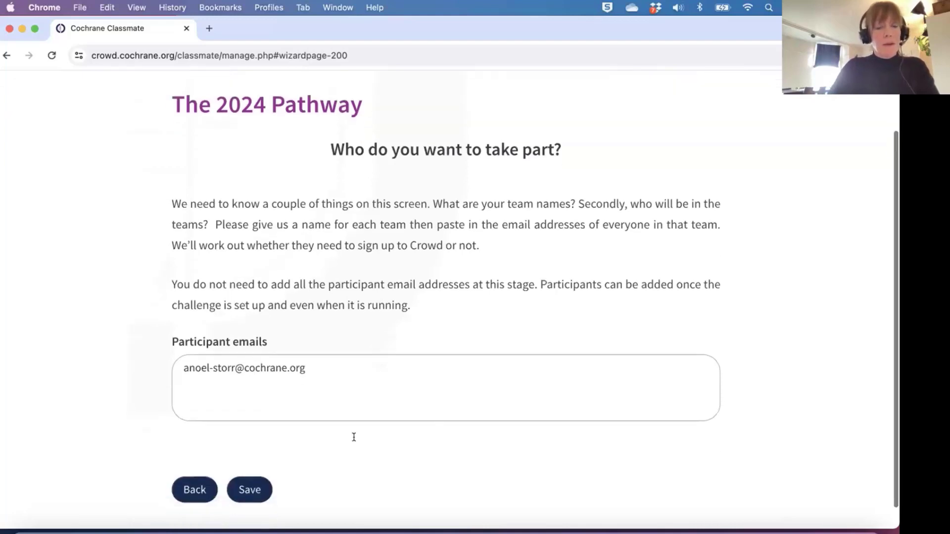
click(251, 489)
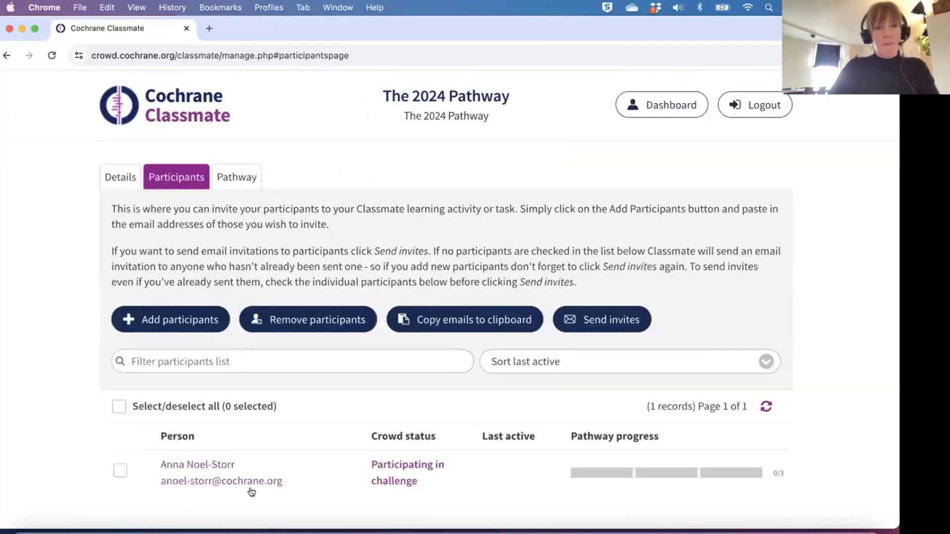
Check The 2024 Pathway's single participant, then go back to the Dashboard.
scroll(344, 461, down, 1)
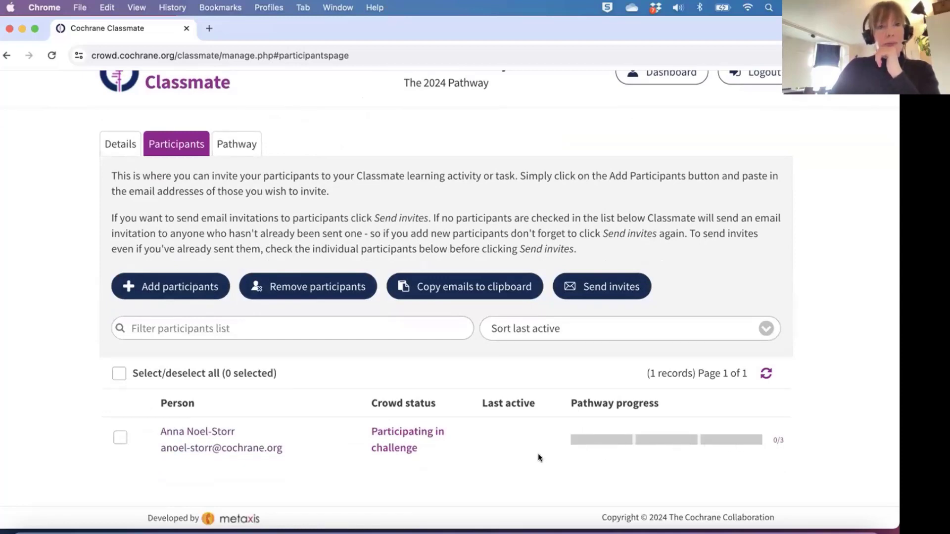
scroll(538, 453, up, 1)
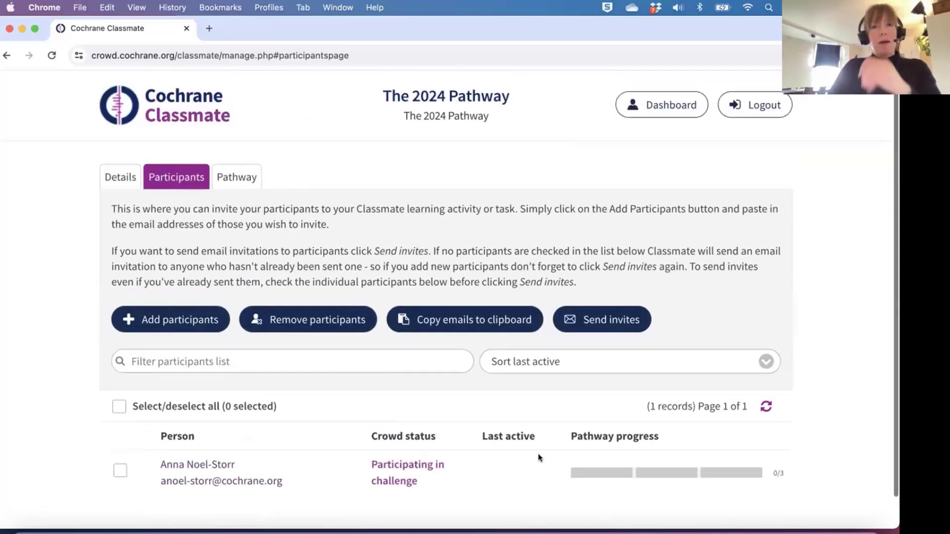
click(663, 105)
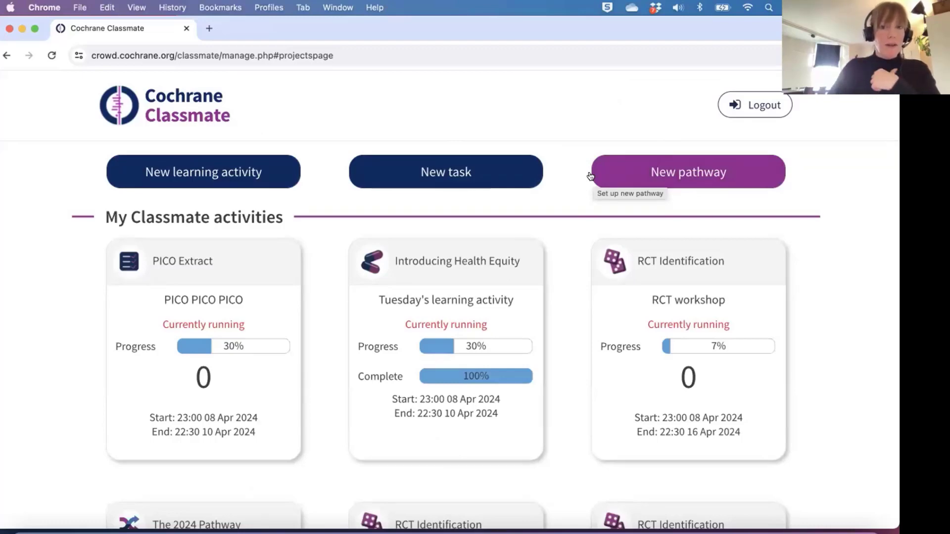
Open The Cape Town Challenge card from the dashboard to see its participant list.
scroll(308, 418, down, 5)
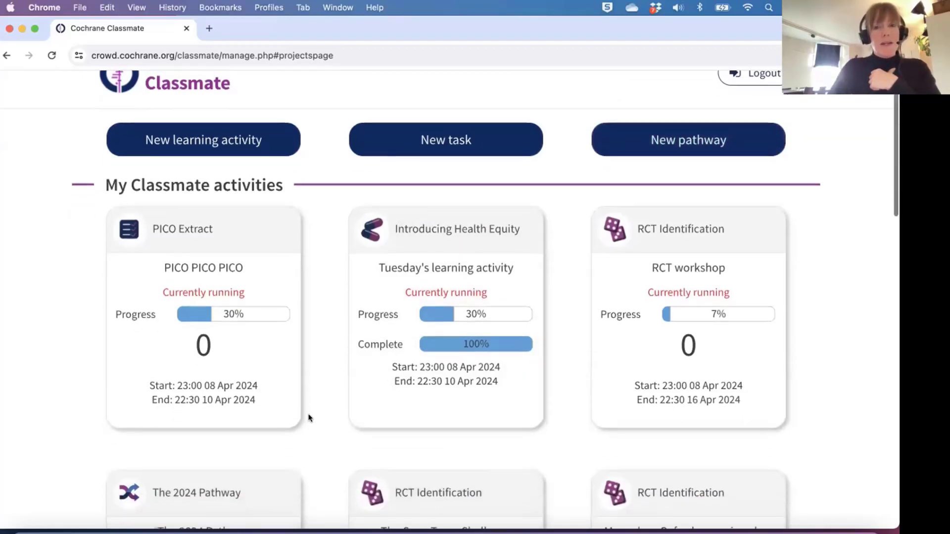
scroll(307, 418, down, 5)
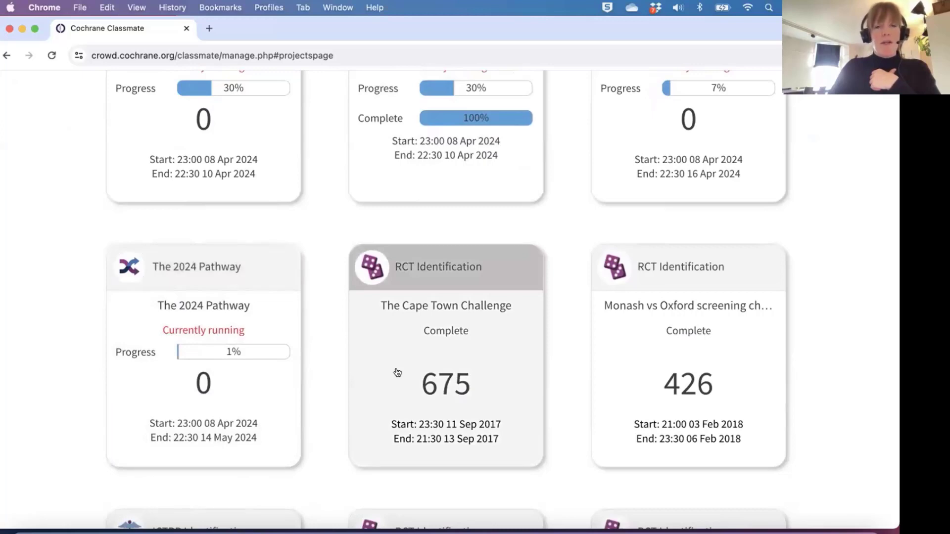
click(397, 372)
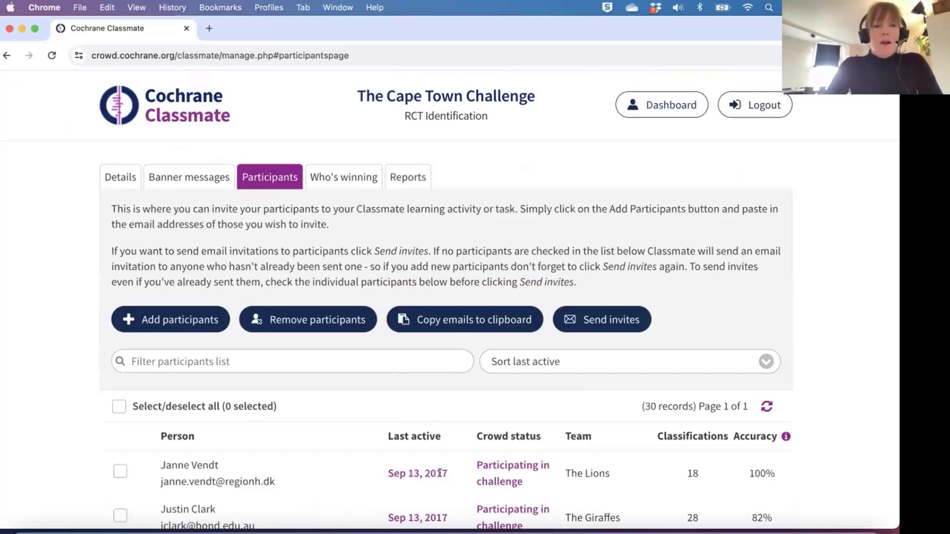
Browse the challenge's participant table, then open the Who's winning team leaderboard.
scroll(439, 473, down, 3)
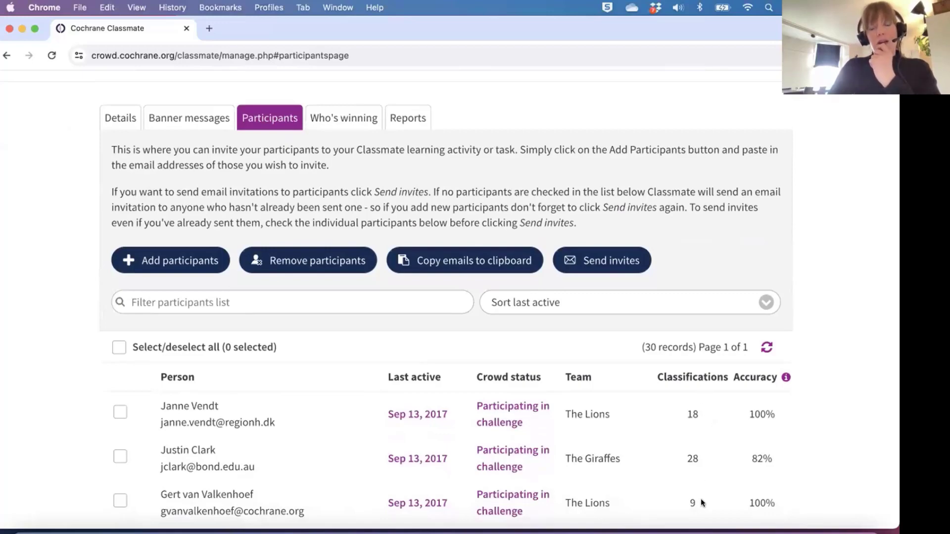
scroll(700, 498, down, 5)
scroll(701, 499, up, 7)
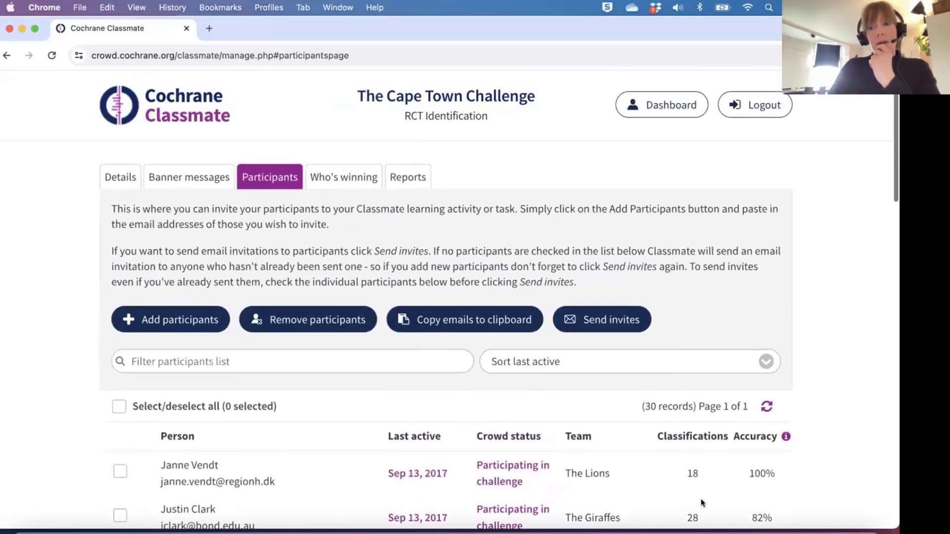
scroll(701, 499, down, 2)
scroll(754, 456, up, 1)
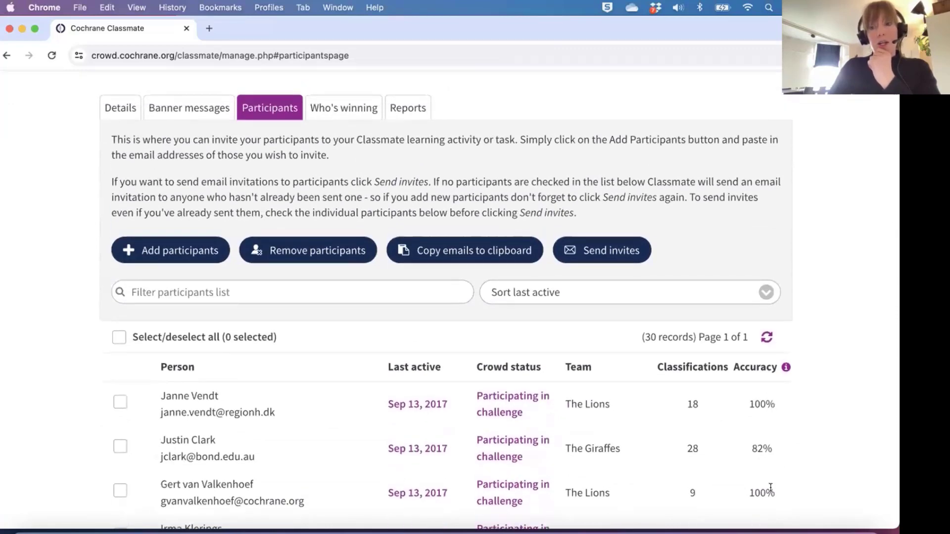
scroll(734, 478, down, 1)
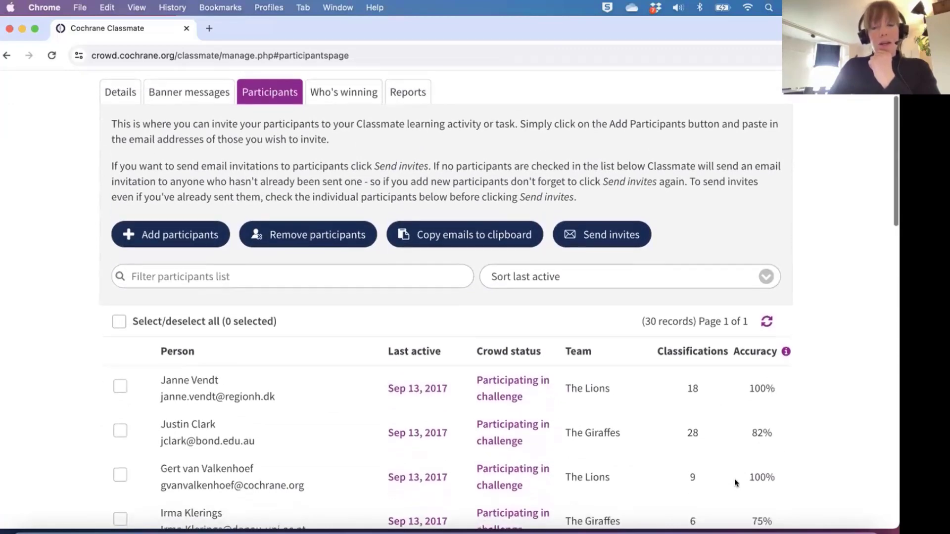
scroll(735, 479, up, 3)
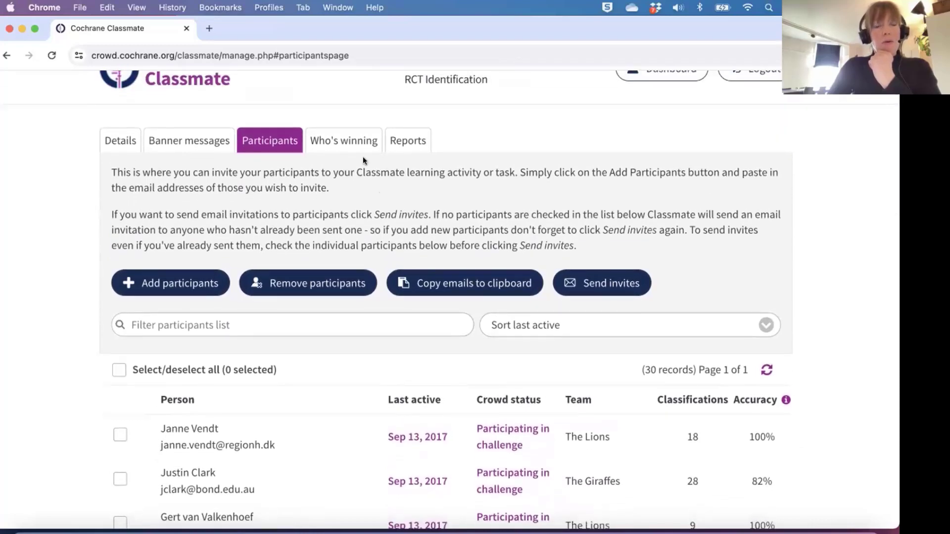
click(351, 139)
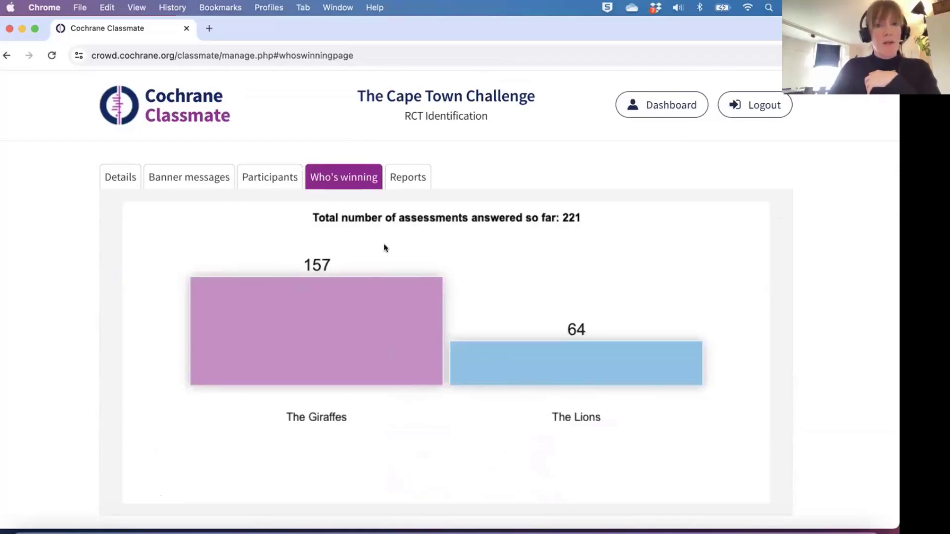
Open the challenge's Reports summary of 675 classifications and scroll through it.
click(405, 175)
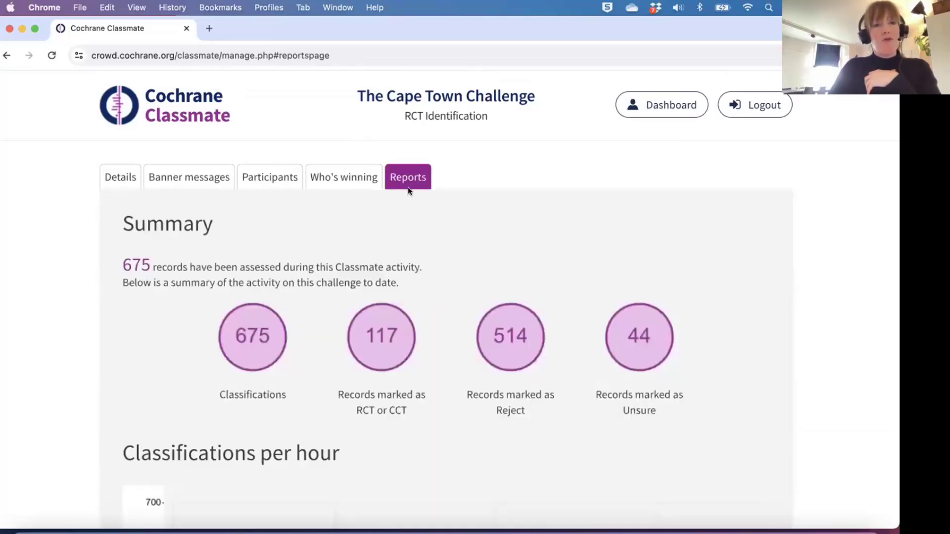
scroll(446, 367, down, 1)
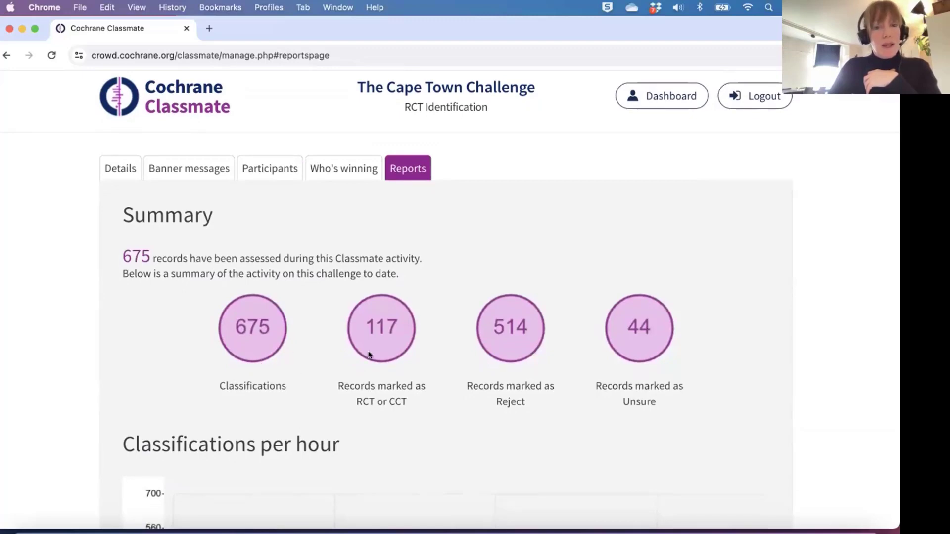
scroll(451, 405, down, 5)
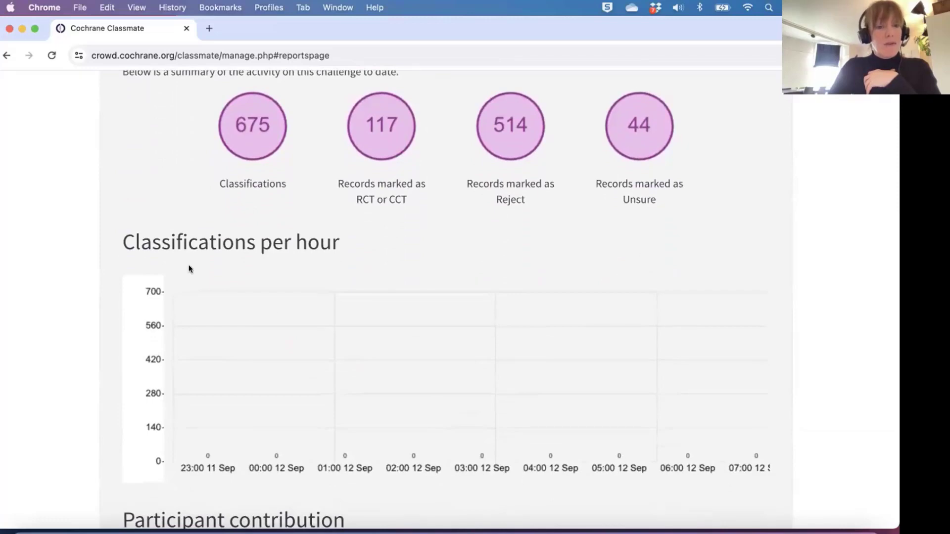
scroll(297, 370, left, 5)
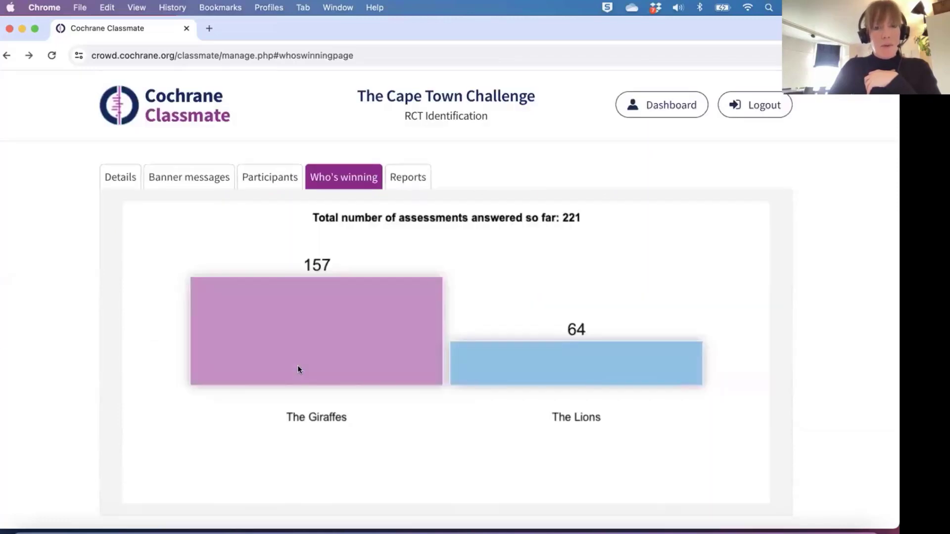
Review the classifications-per-hour chart and participant contribution table, then return to the top.
click(405, 178)
scroll(384, 312, down, 5)
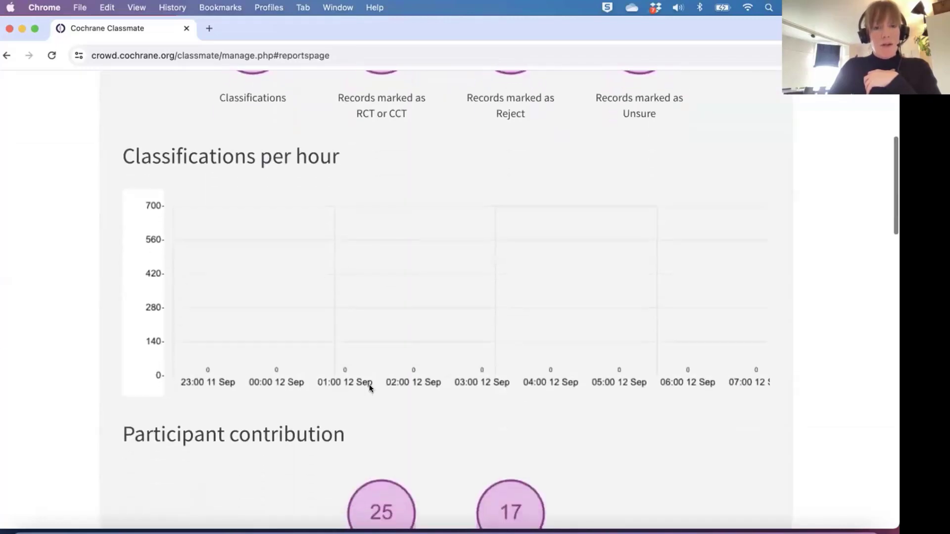
scroll(369, 387, down, 3)
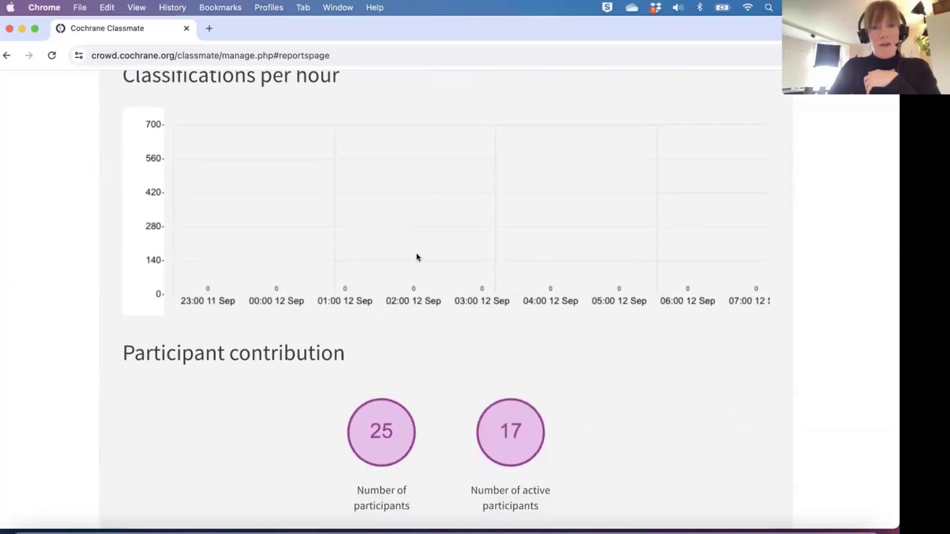
scroll(417, 255, up, 1)
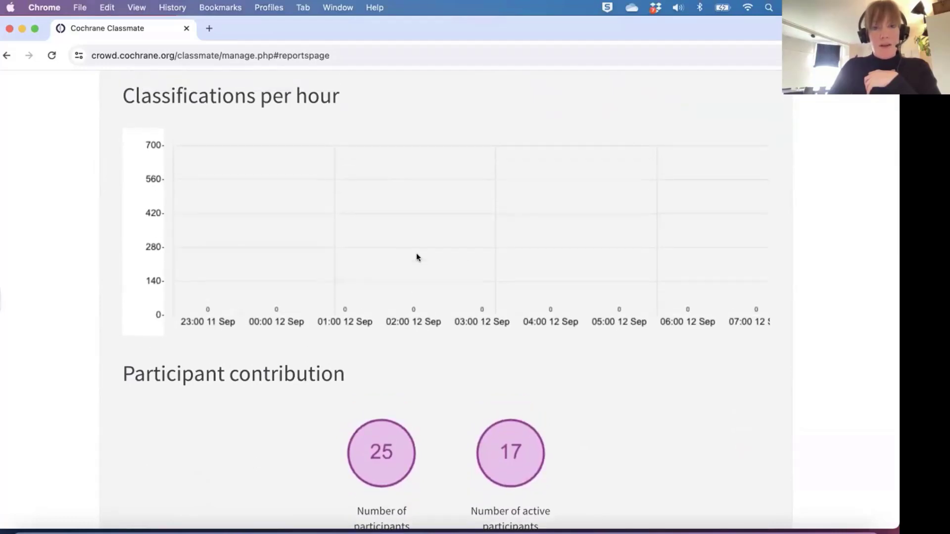
scroll(416, 254, down, 3)
scroll(430, 334, down, 1)
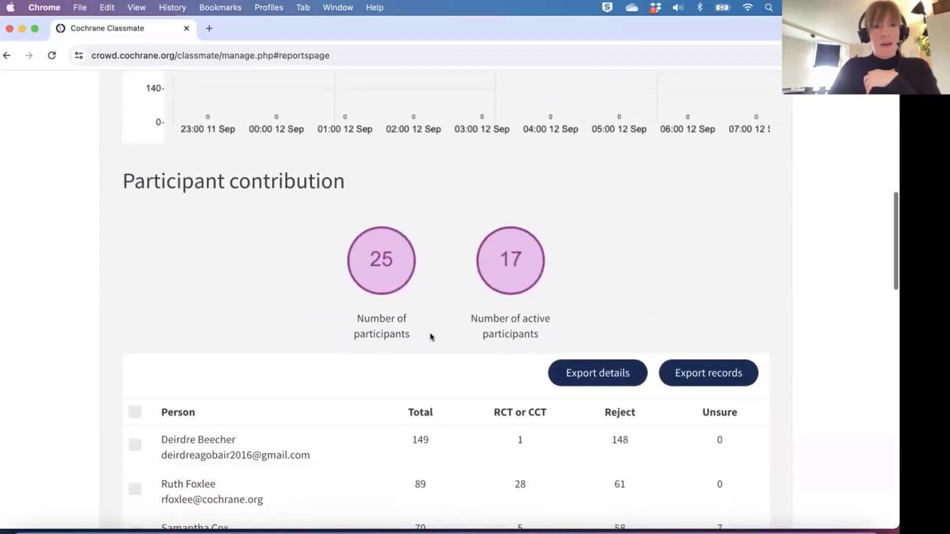
scroll(427, 304, down, 1)
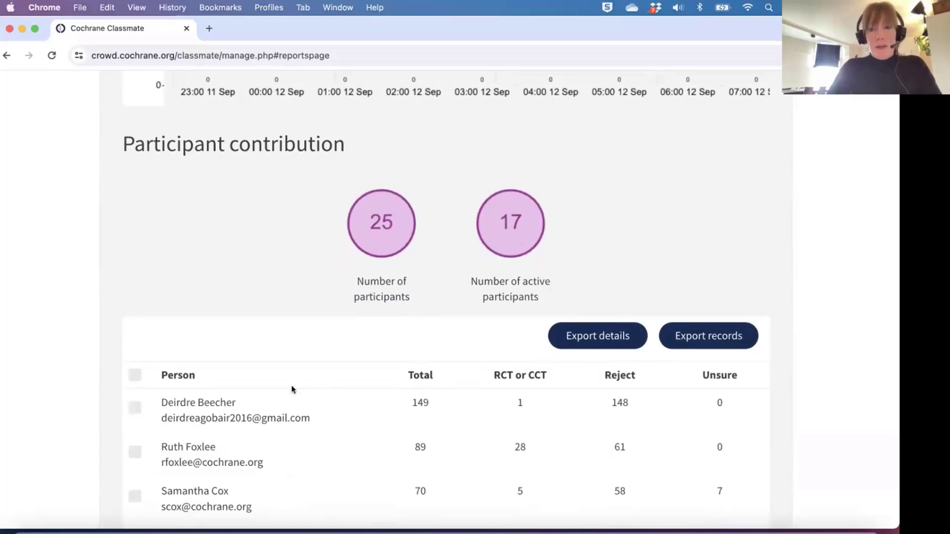
scroll(292, 389, up, 1)
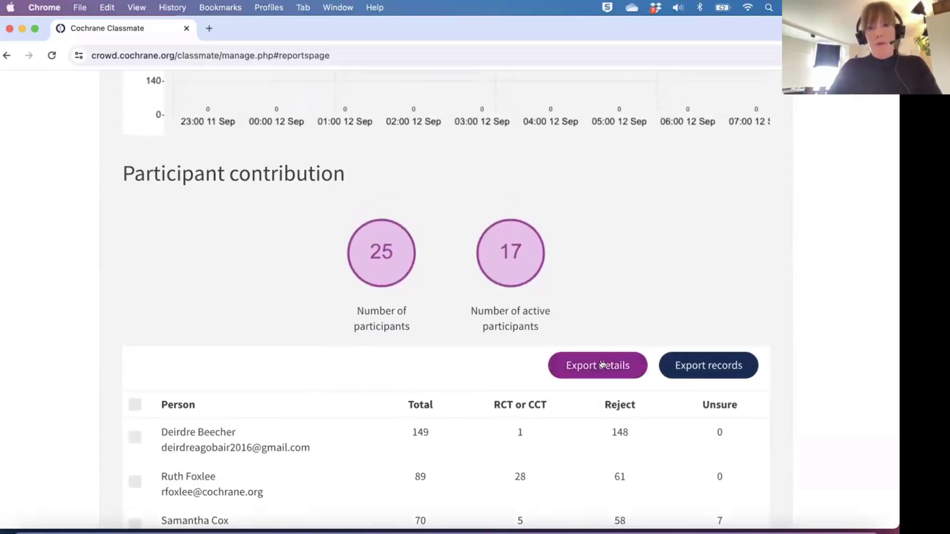
scroll(299, 297, up, 10)
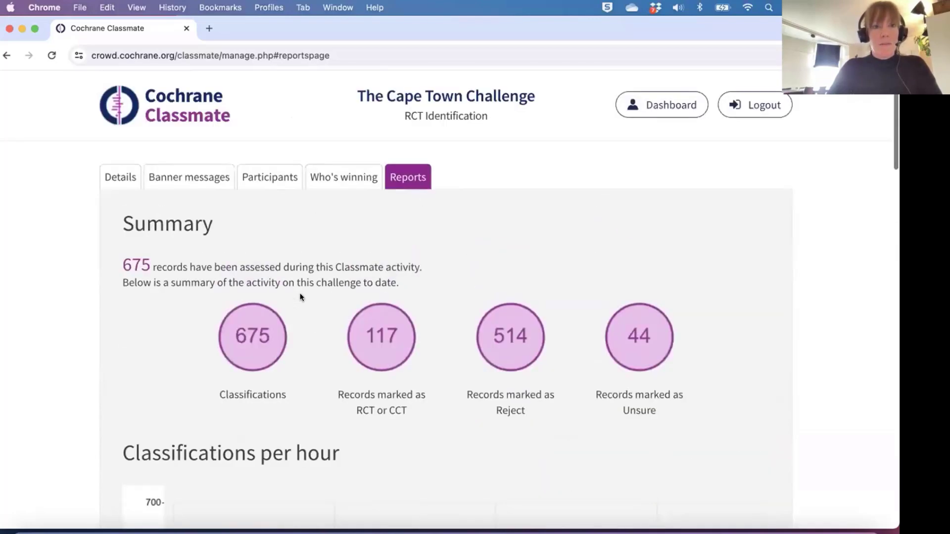